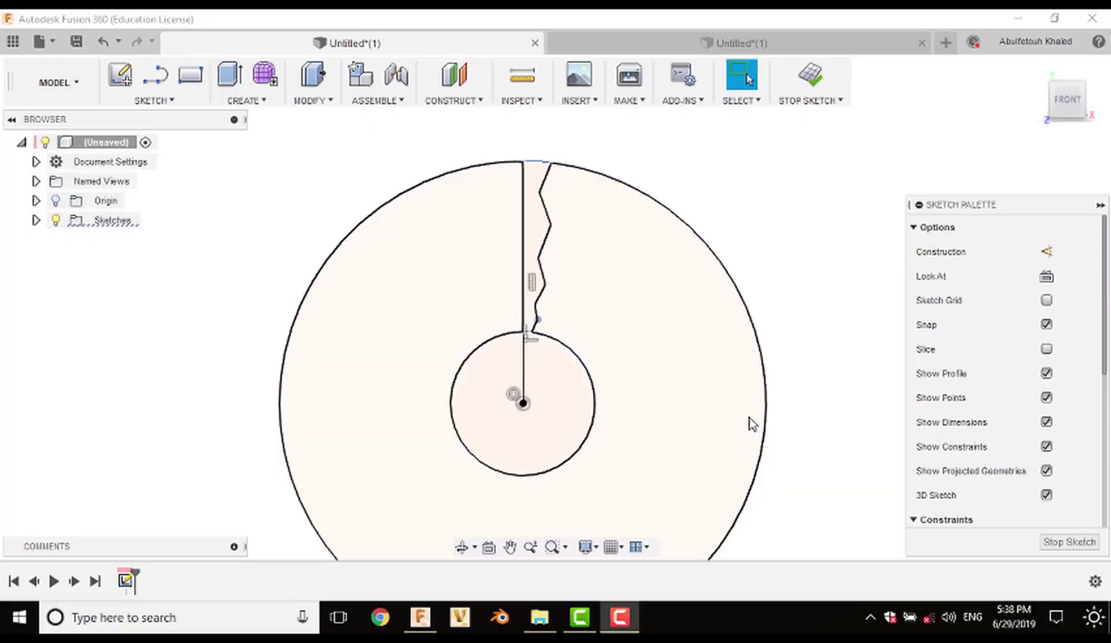
Step: Examine the two concentric circles, vertical line and zigzag line, and compare them with the curved profile in the other open design
left_click(583, 371)
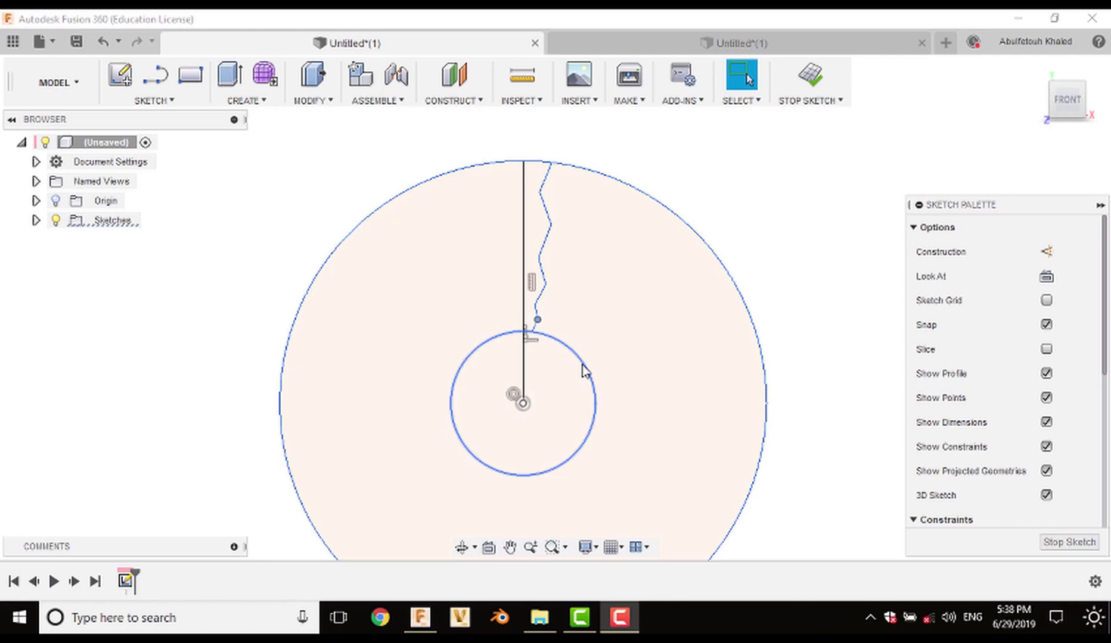
key("Escape")
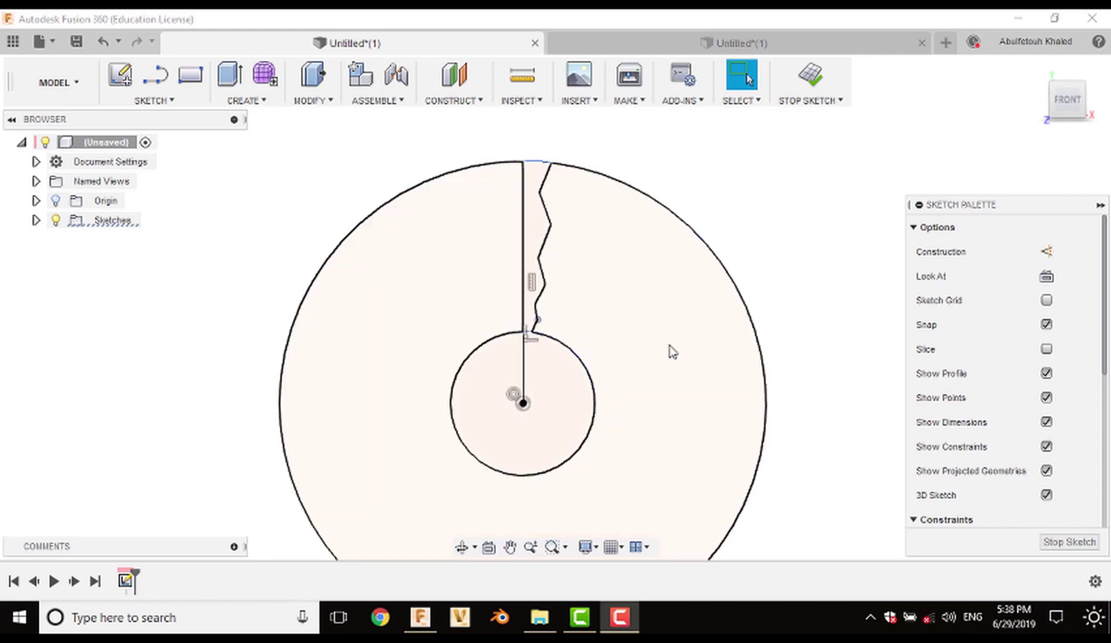
double_click(766, 386)
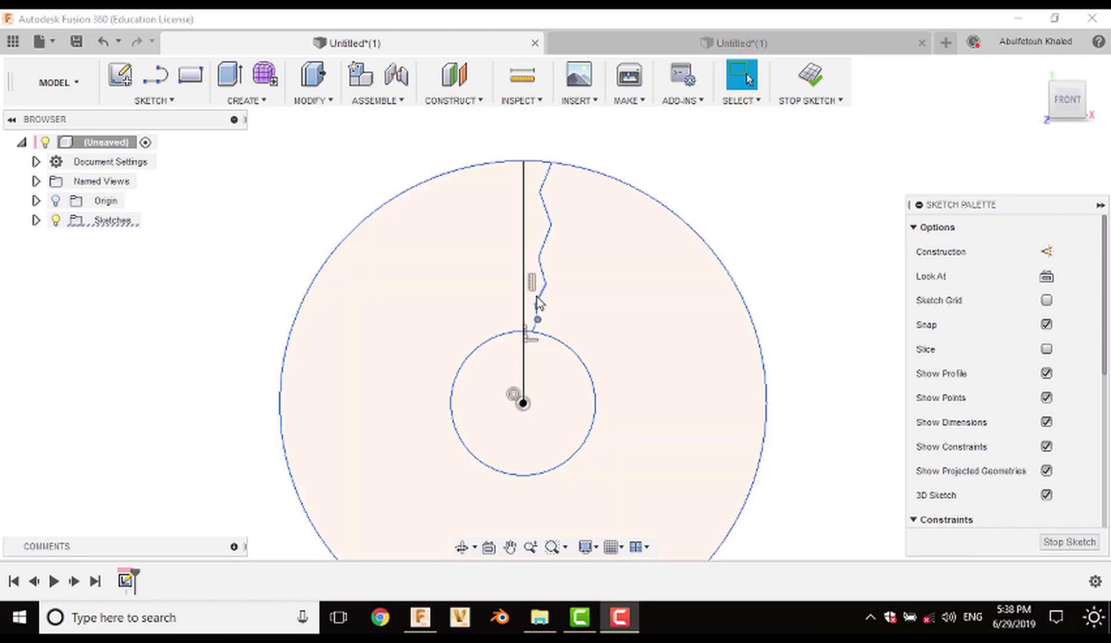
left_click(675, 52)
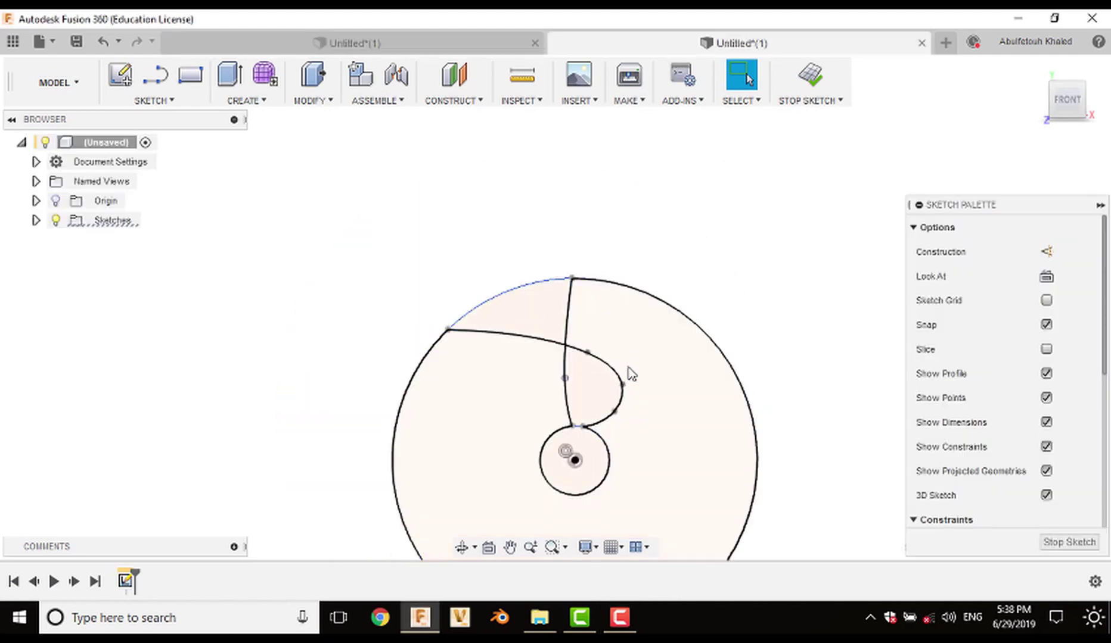
left_click(466, 43)
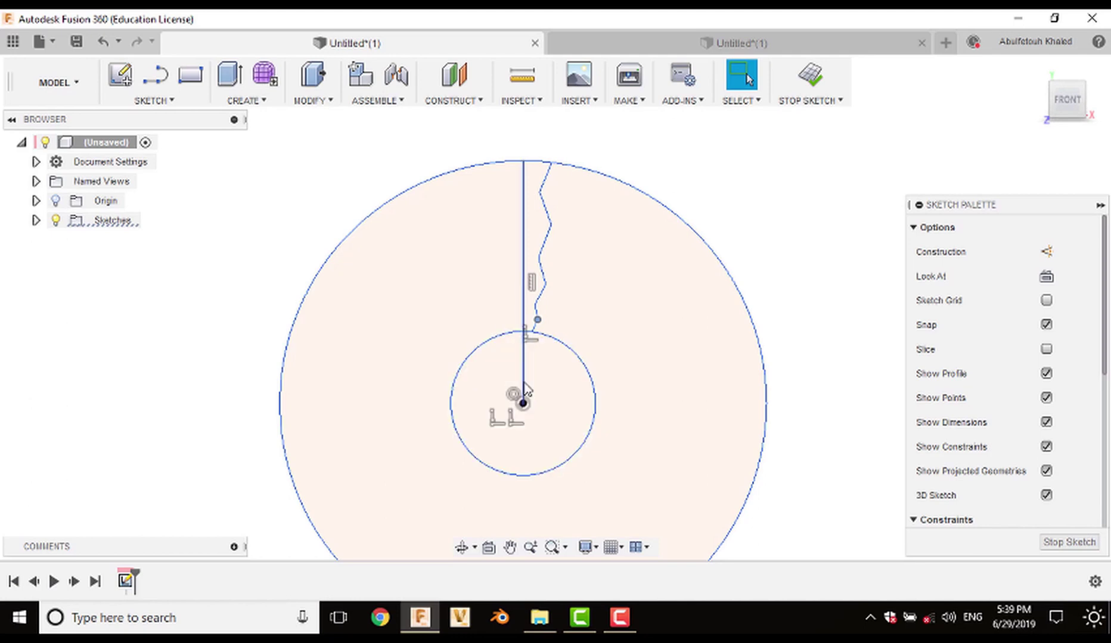
left_click(523, 172)
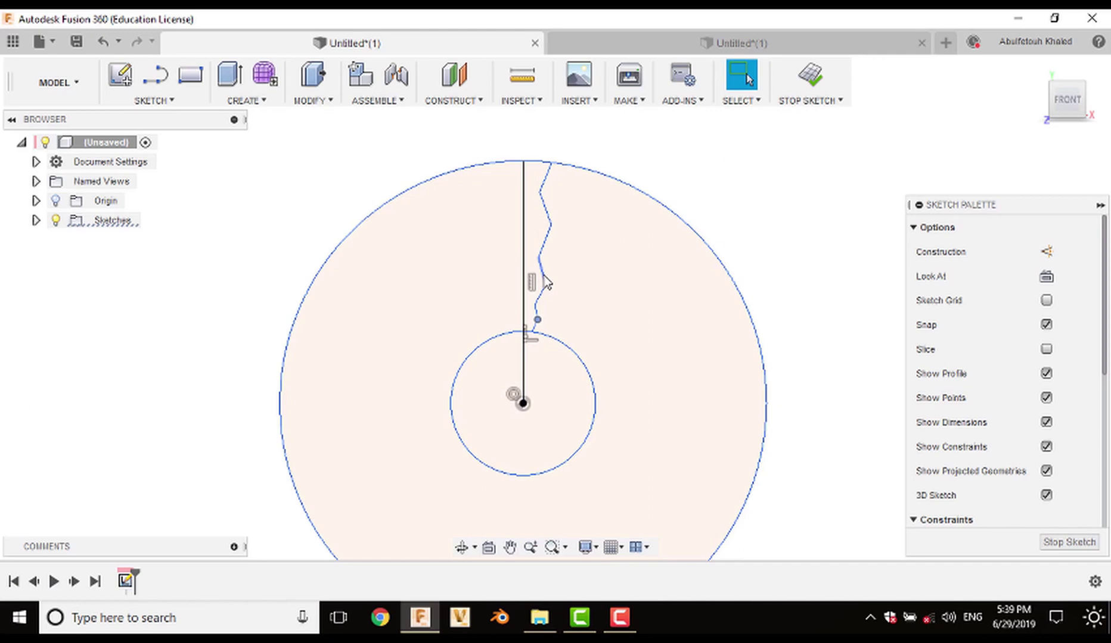
left_click(539, 316)
Step: Apply an Equal constraint to the two zigzag segments nearest the inner circle
scroll(582, 291, "up", 4)
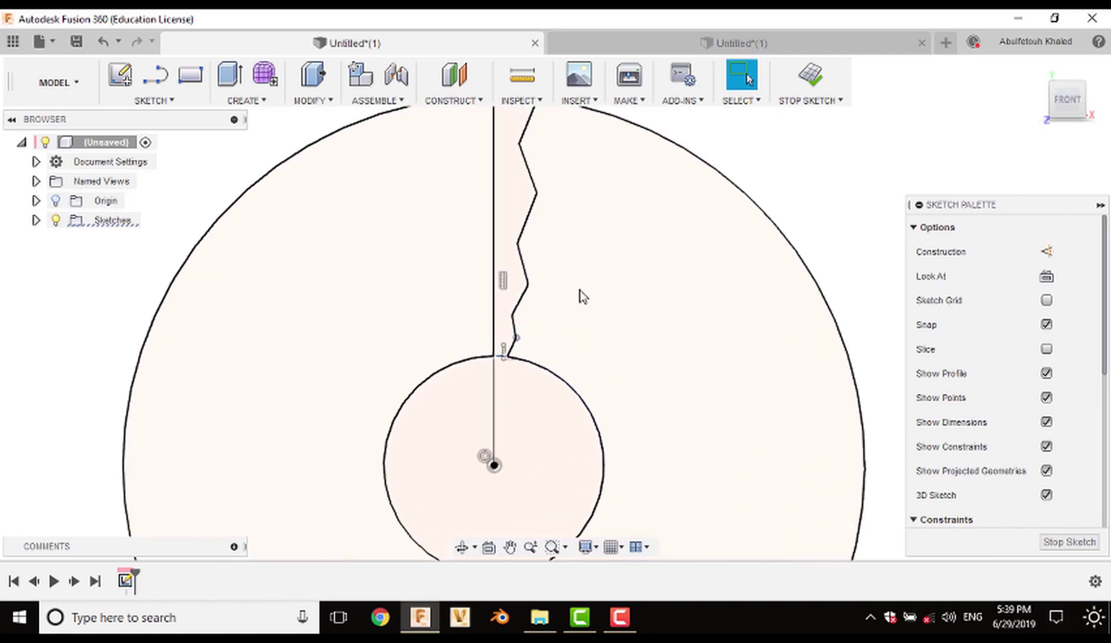
scroll(575, 286, "up", 3)
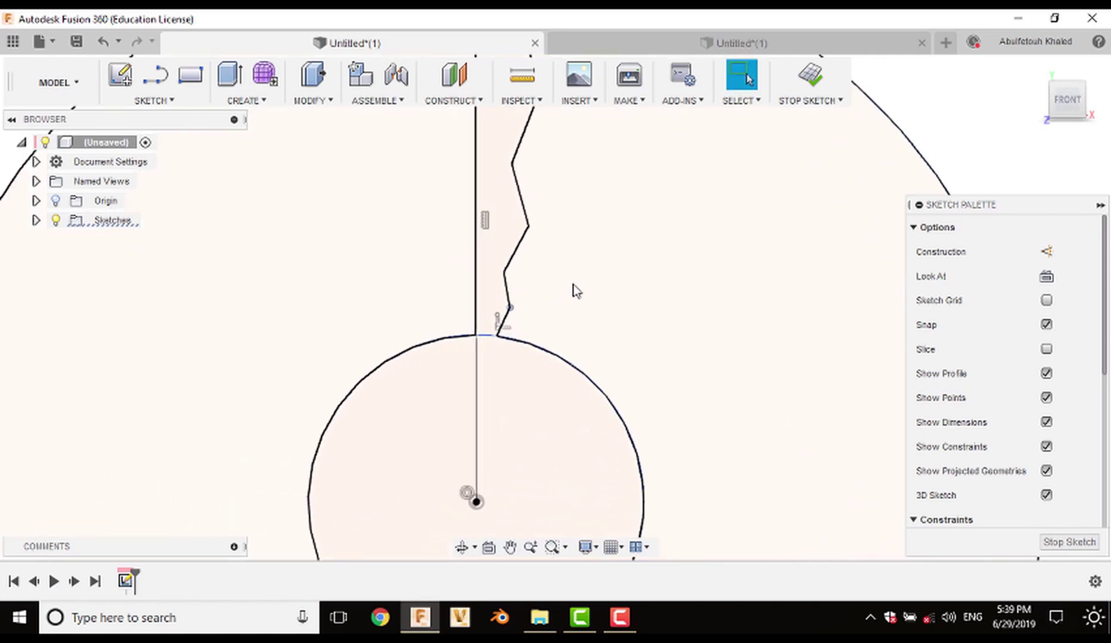
left_click_drag(498, 331, 490, 340)
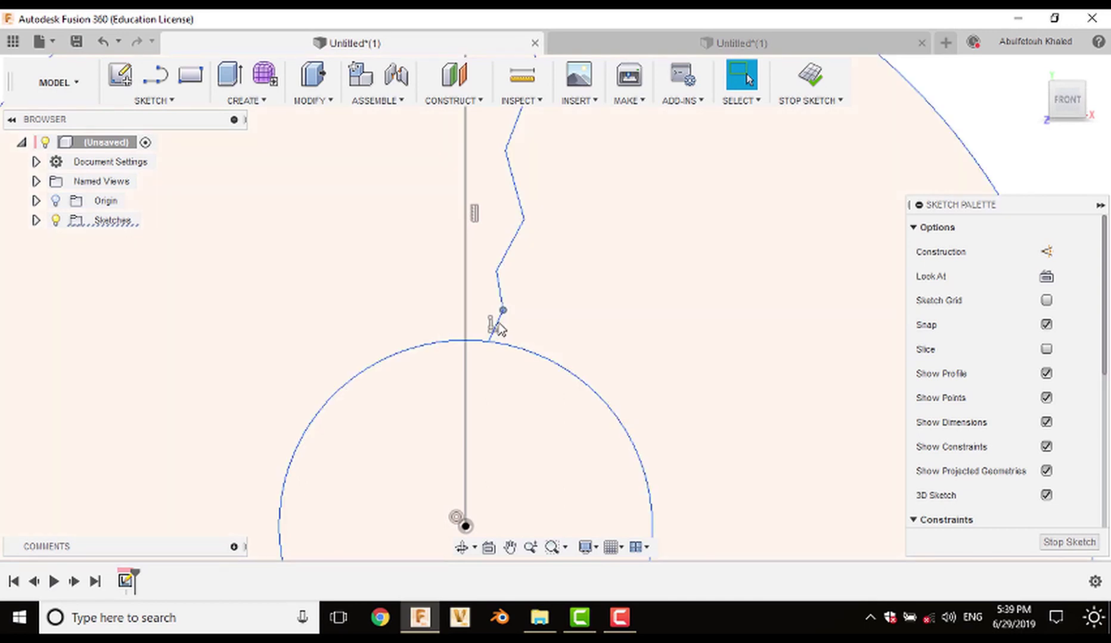
right_click(500, 328)
key("Escape")
left_click(498, 328)
right_click(505, 301)
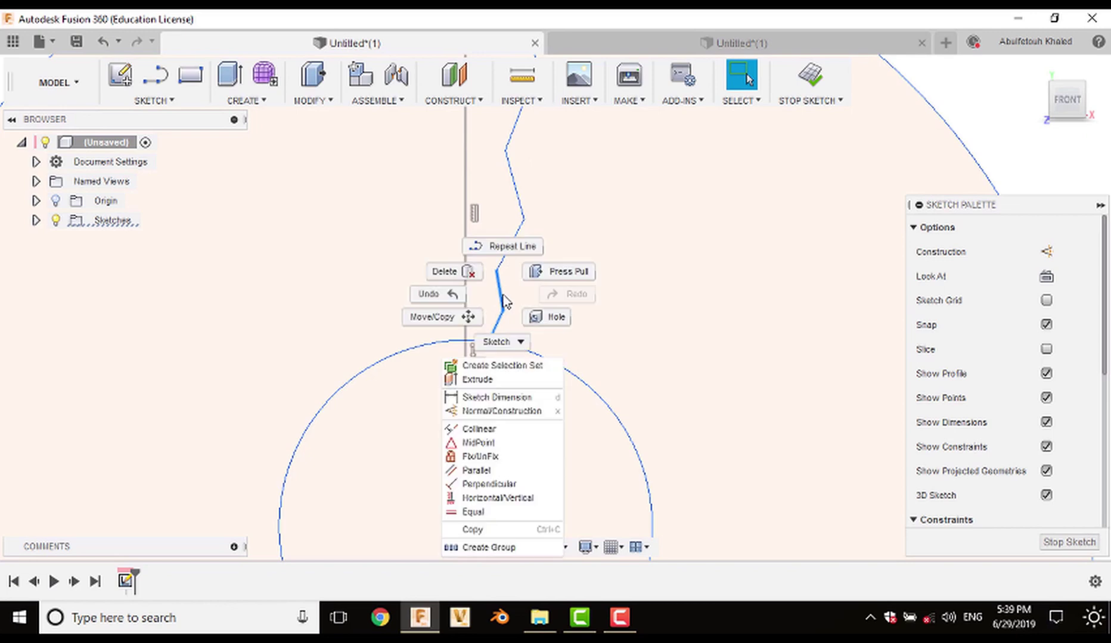
left_click(472, 513)
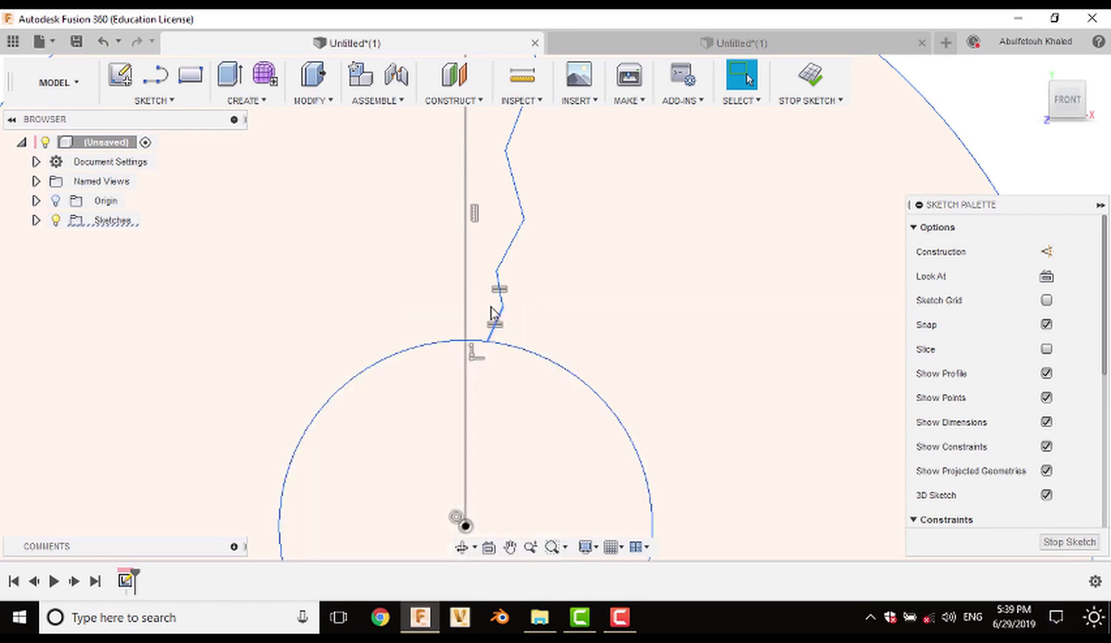
Step: Apply an Equal constraint to the second pair of zigzag segments above the inner circle
left_click(505, 265)
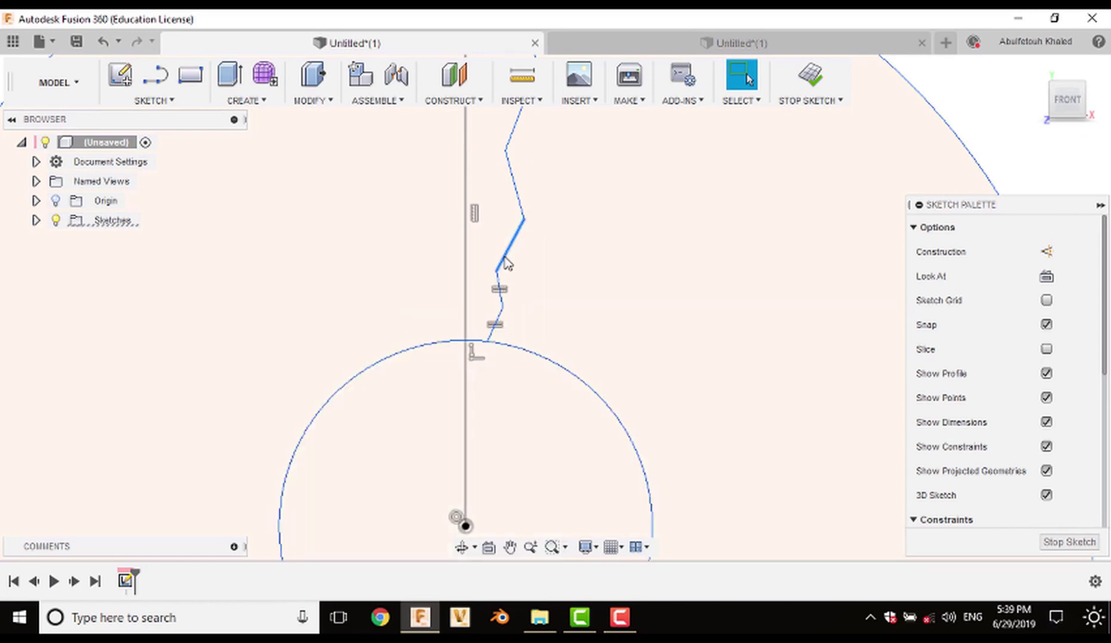
right_click(517, 209)
left_click(483, 425)
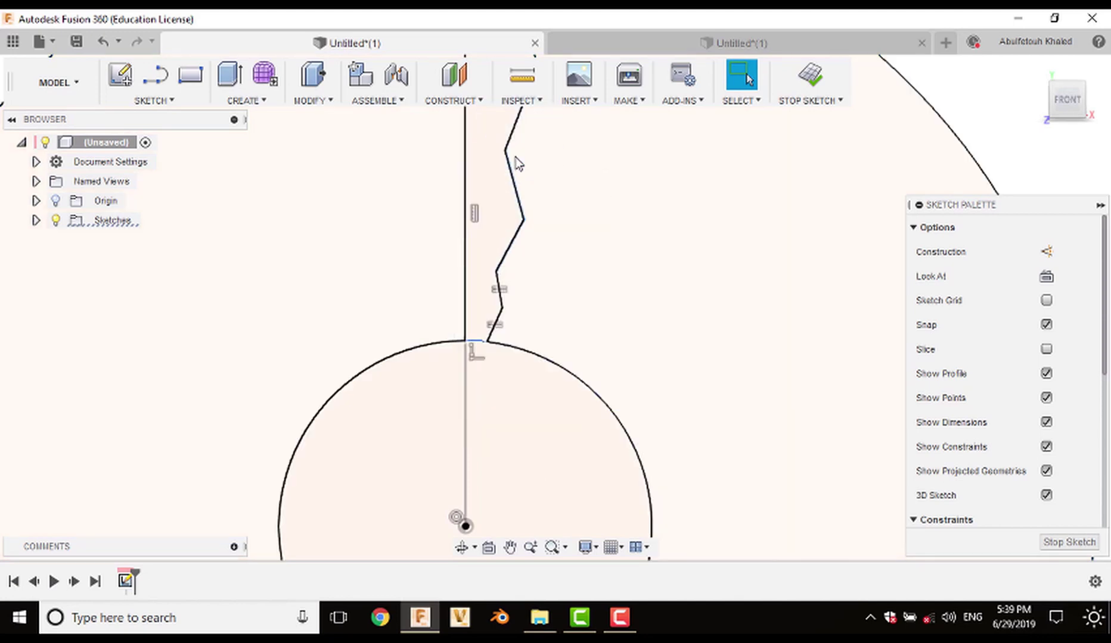
Step: Try to apply an Equal constraint to the third pair of zigzag segments above the inner circle
middle_click_drag(551, 210, 551, 240)
middle_click_drag(558, 295, 558, 384)
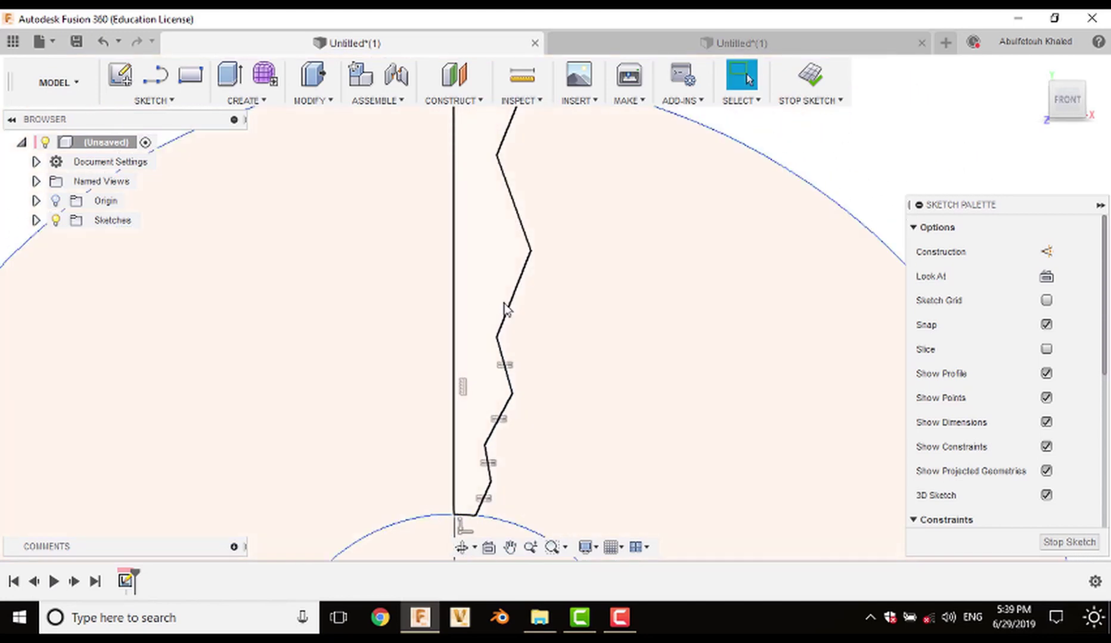
left_click(511, 300)
right_click(523, 226)
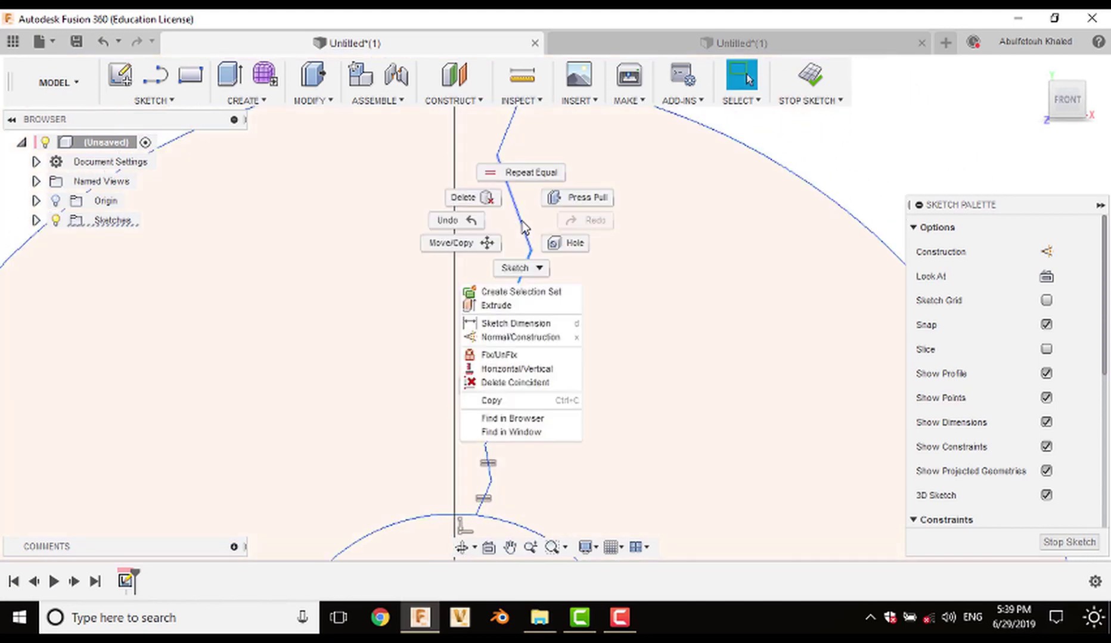
left_click(525, 171)
scroll(557, 242, "down", 5)
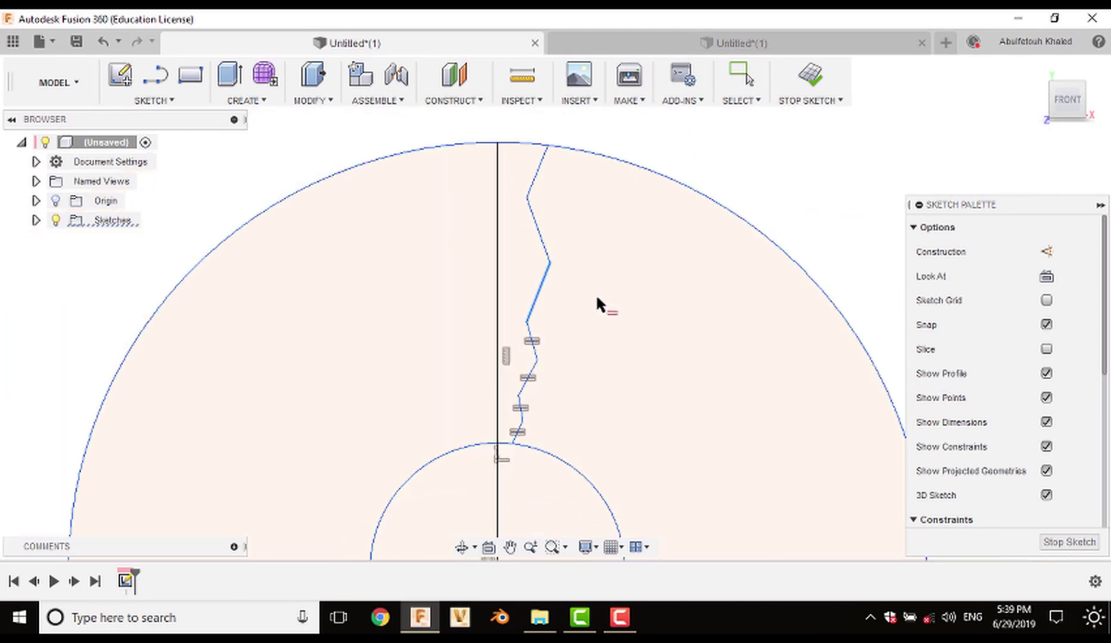
right_click(579, 218)
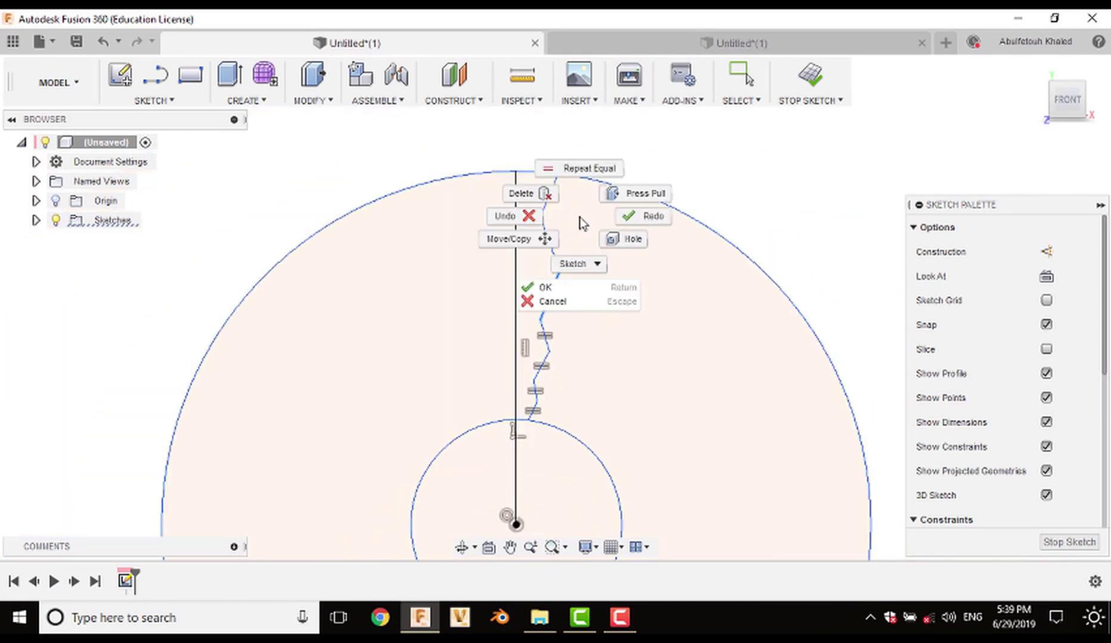
left_click(626, 220)
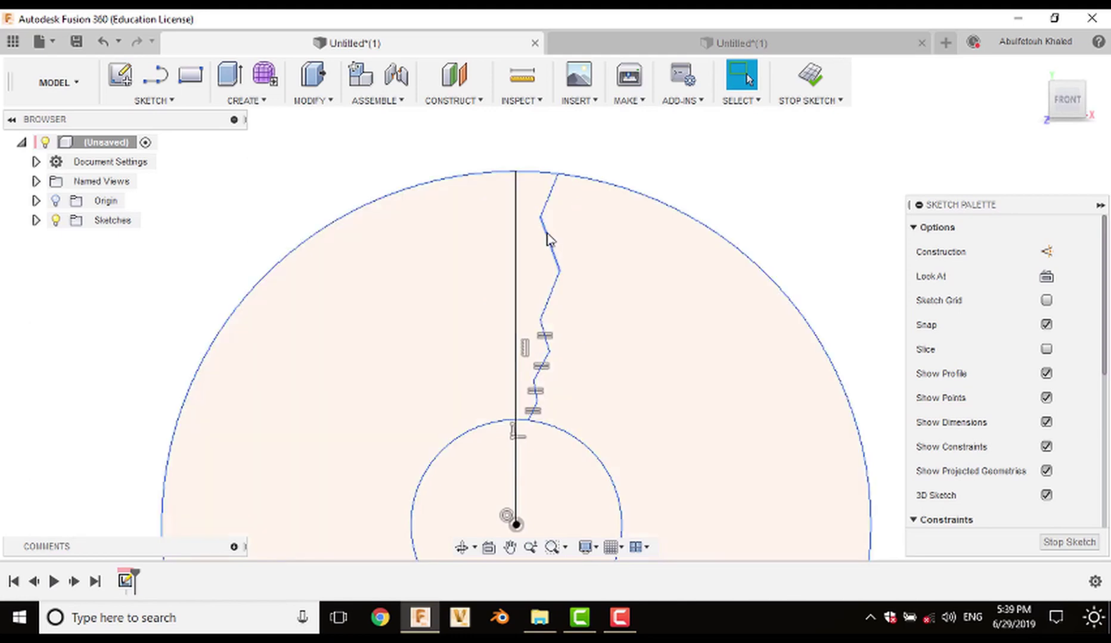
Step: Offset the whole seven-segment zigzag chain outward by 0.10 cm, away from the vertical line
left_click(153, 100)
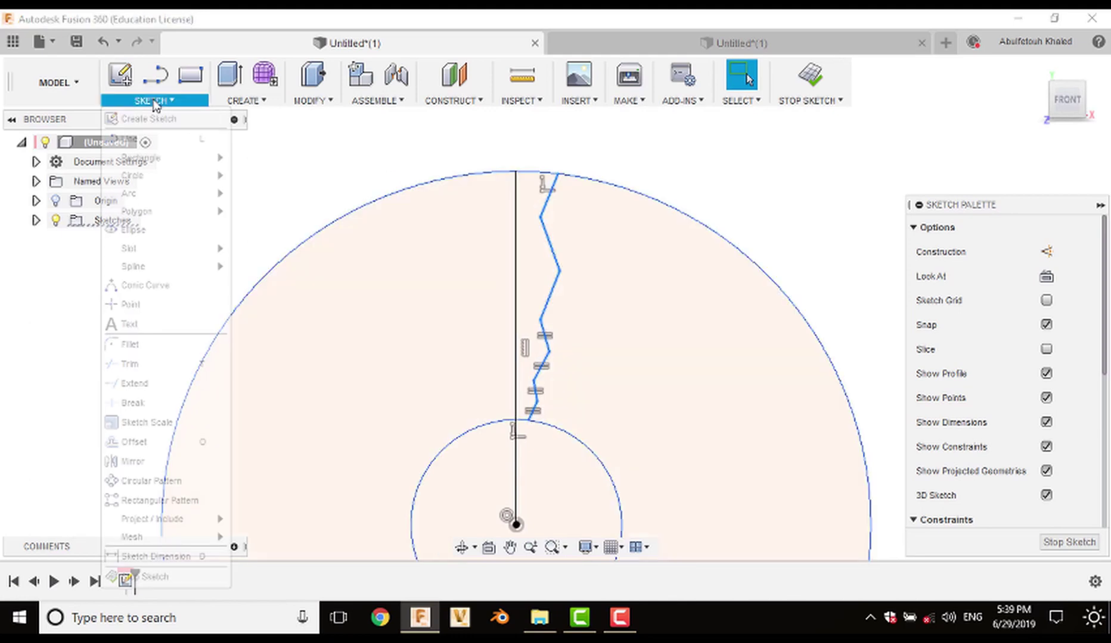
left_click(161, 442)
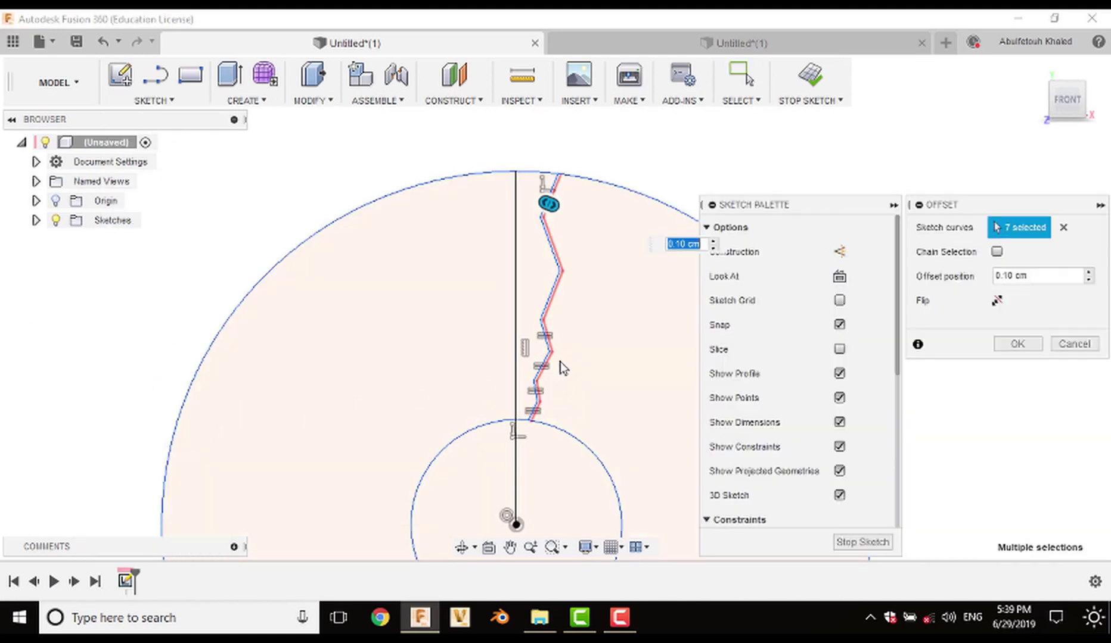
left_click(1018, 344)
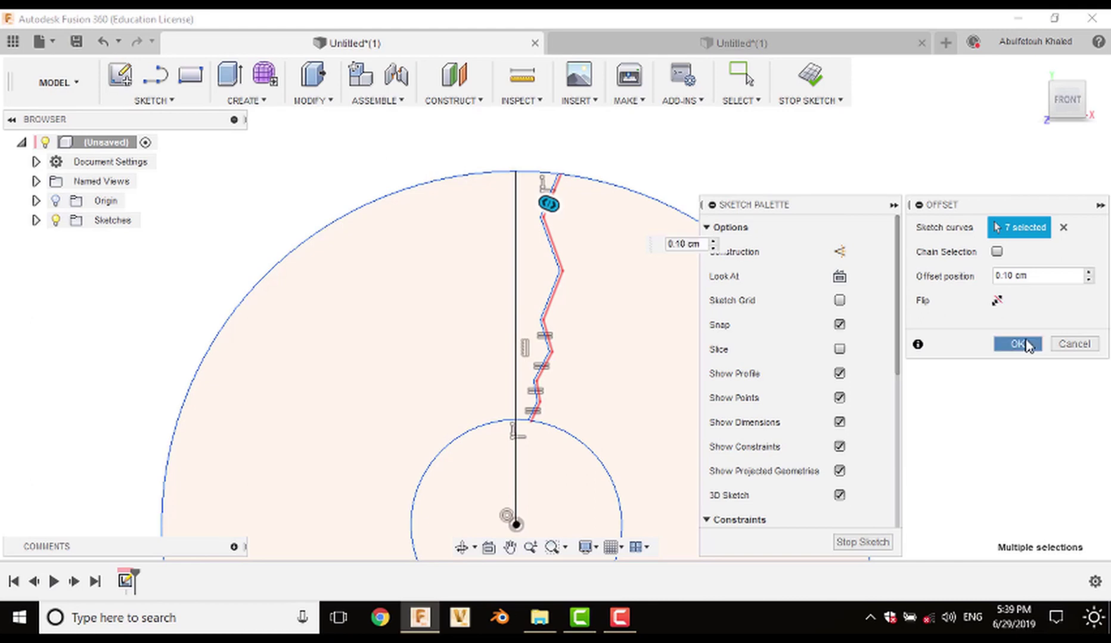
scroll(655, 268, "up", 5)
scroll(513, 337, "down", 4)
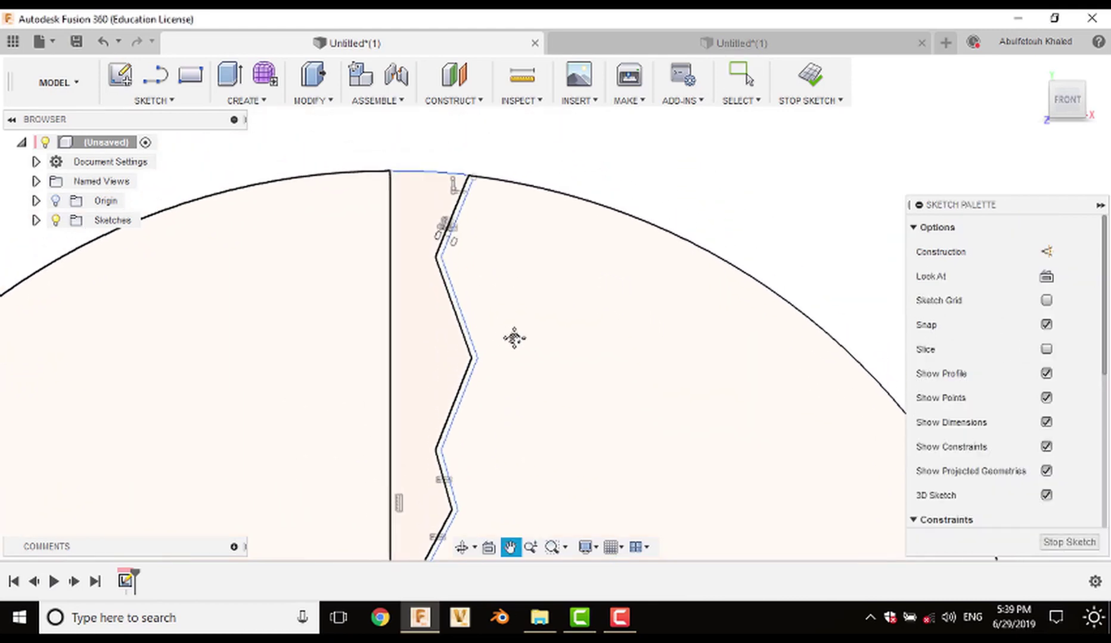
Step: Extend the outer end of the offset zigzag past the large circle with a collinear line about 0.16 cm long
key("l")
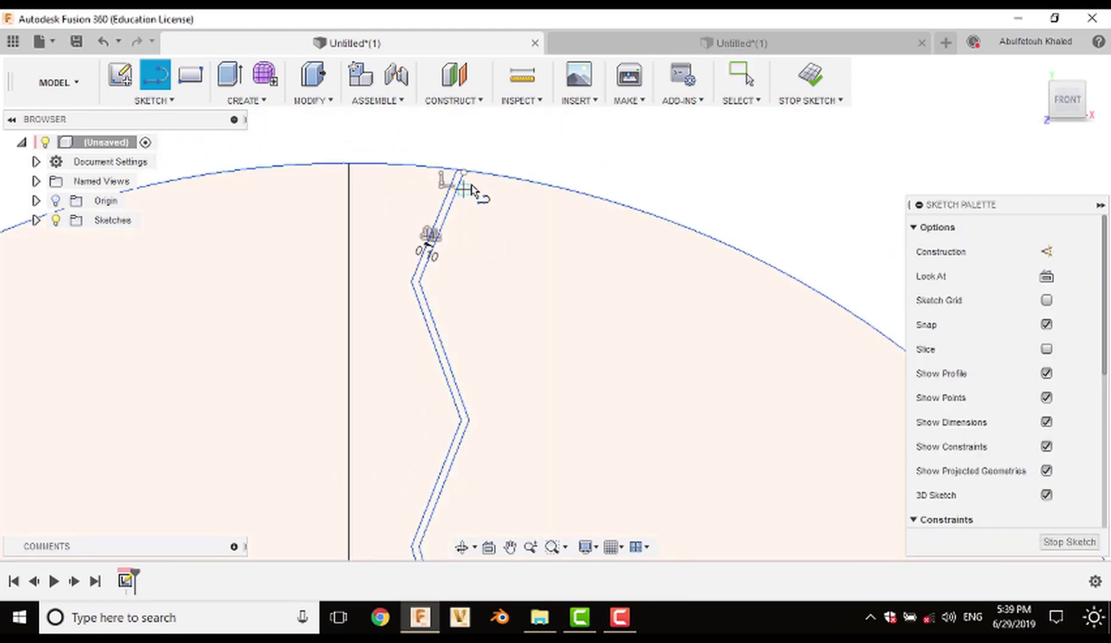
left_click(465, 171)
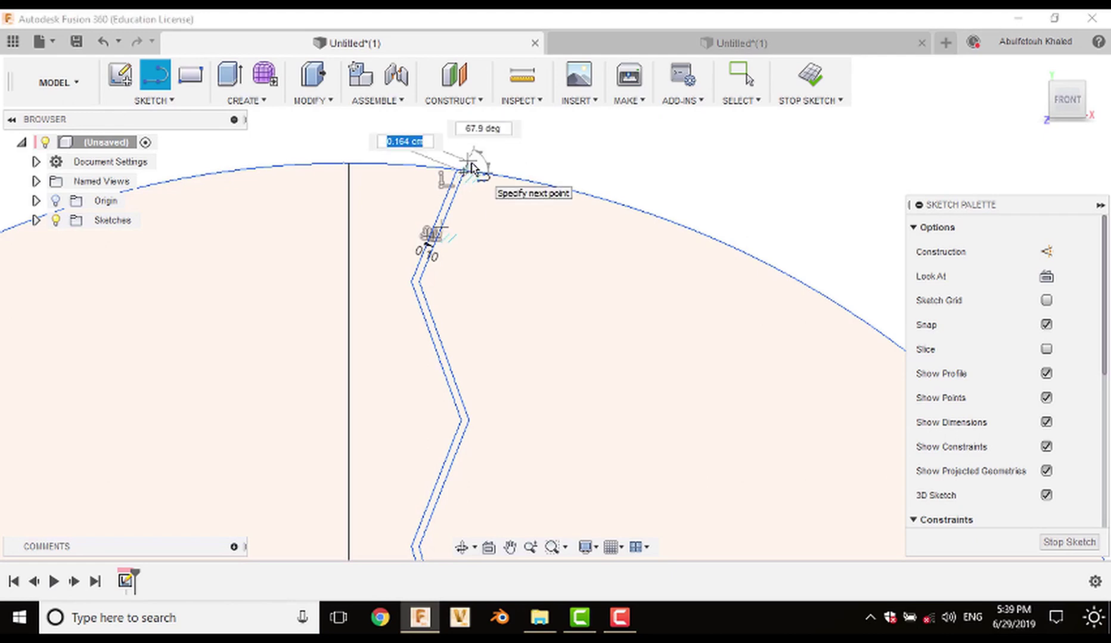
left_click(470, 167)
key("Escape")
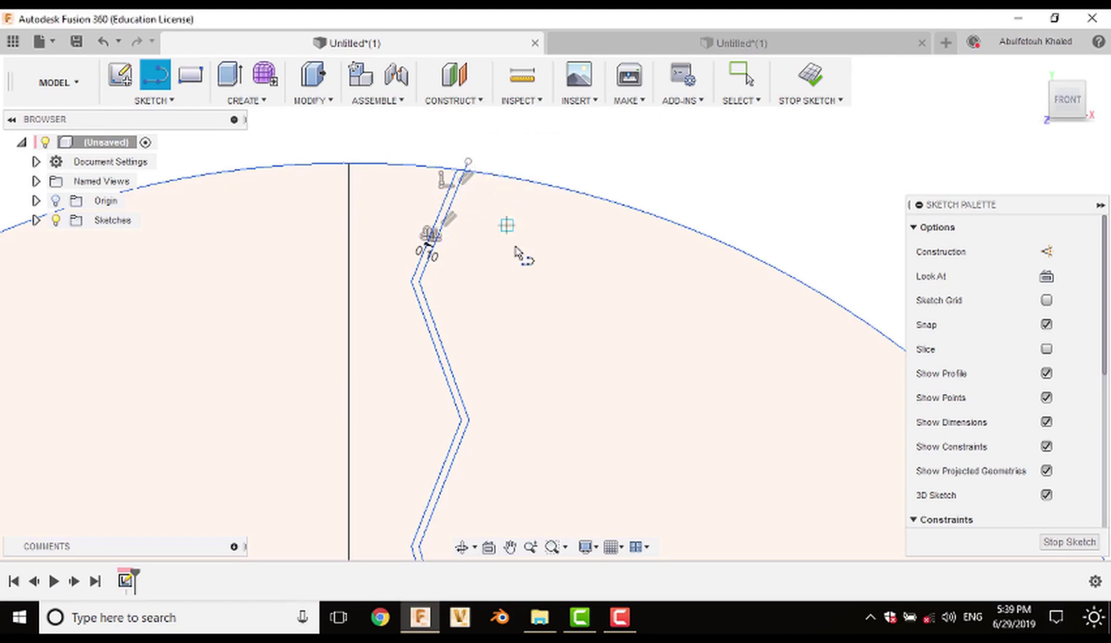
Step: Check how the double zigzag's inner end meets the small circle, and end the Line command
scroll(521, 262, "down", 3)
scroll(554, 359, "down", 3)
scroll(549, 421, "down", 1)
middle_click_drag(550, 421, 544, 234)
scroll(535, 341, "up", 3)
scroll(528, 354, "up", 5)
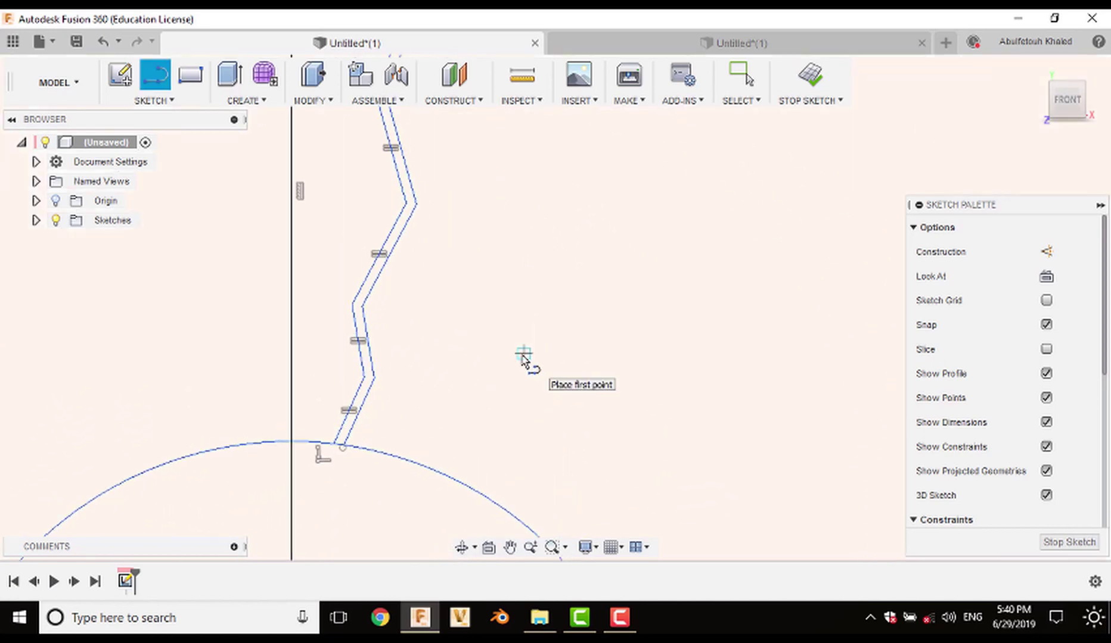
scroll(502, 366, "down", 2)
scroll(506, 370, "down", 5)
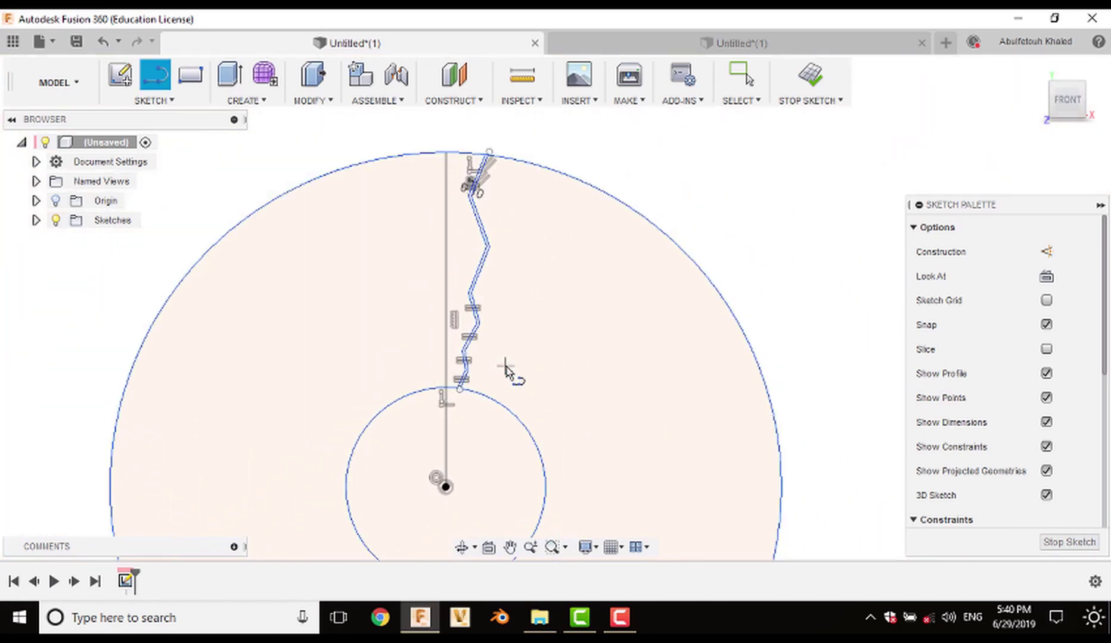
right_click(531, 300)
left_click(593, 300)
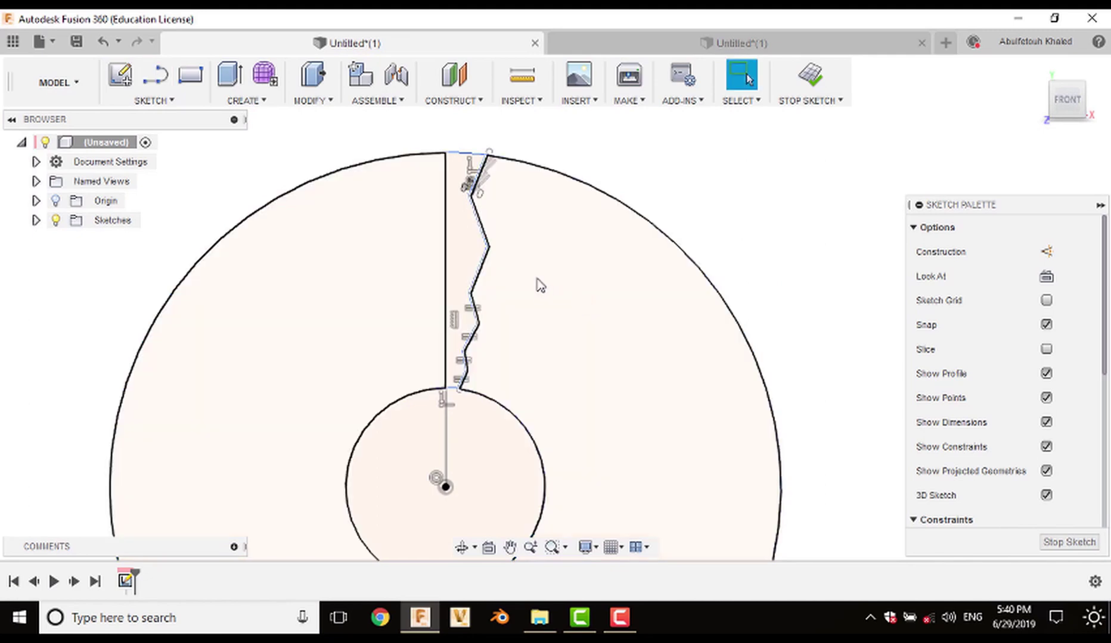
Step: Mirror both zigzag chains and the short end line about the vertical centre line
left_click(484, 269)
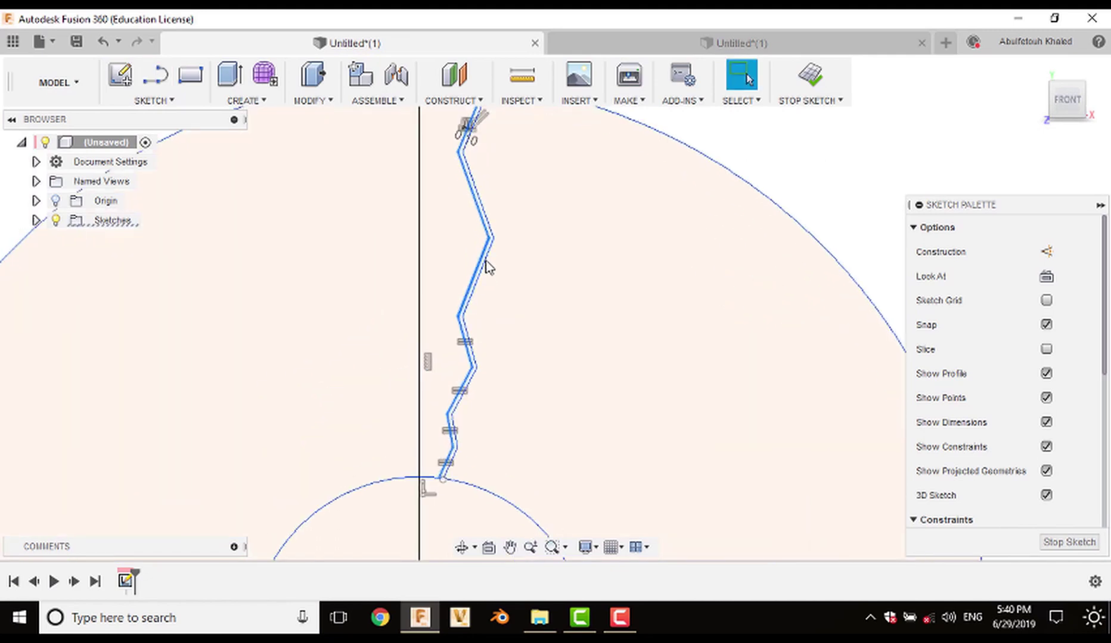
scroll(483, 262, "up", 2)
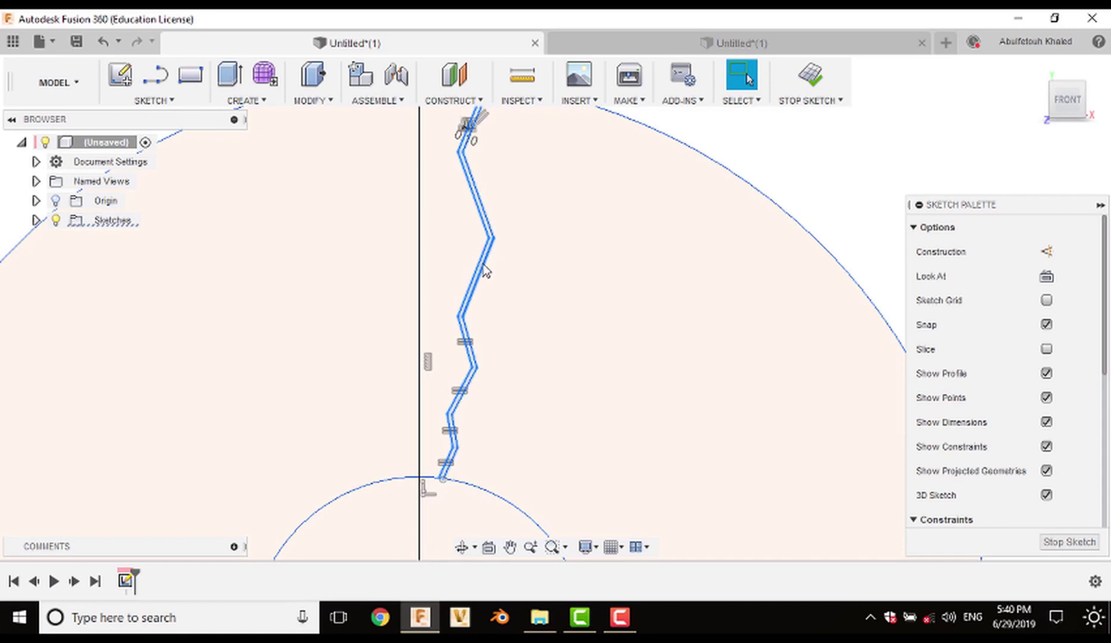
left_click(146, 101)
left_click(132, 461)
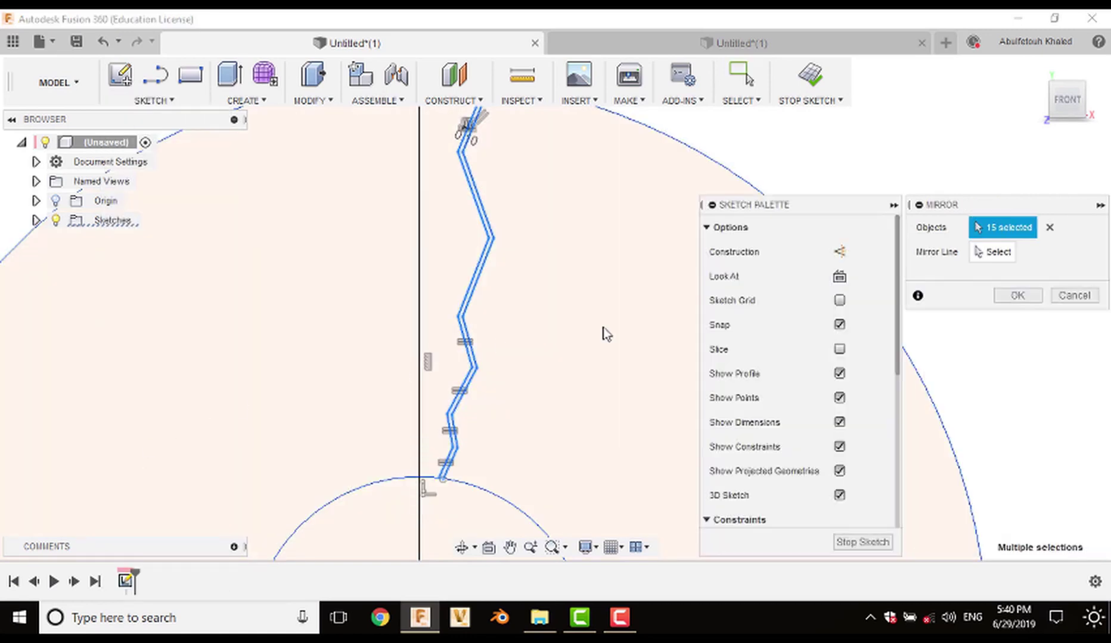
left_click(1014, 257)
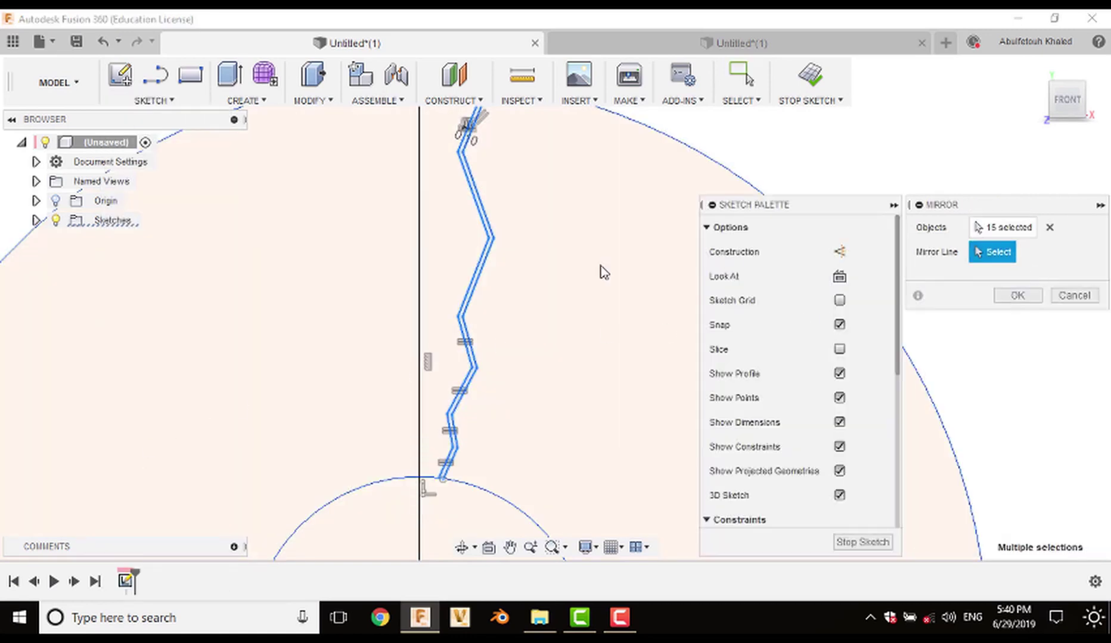
left_click(420, 271)
left_click(1015, 295)
scroll(724, 307, "down", 5)
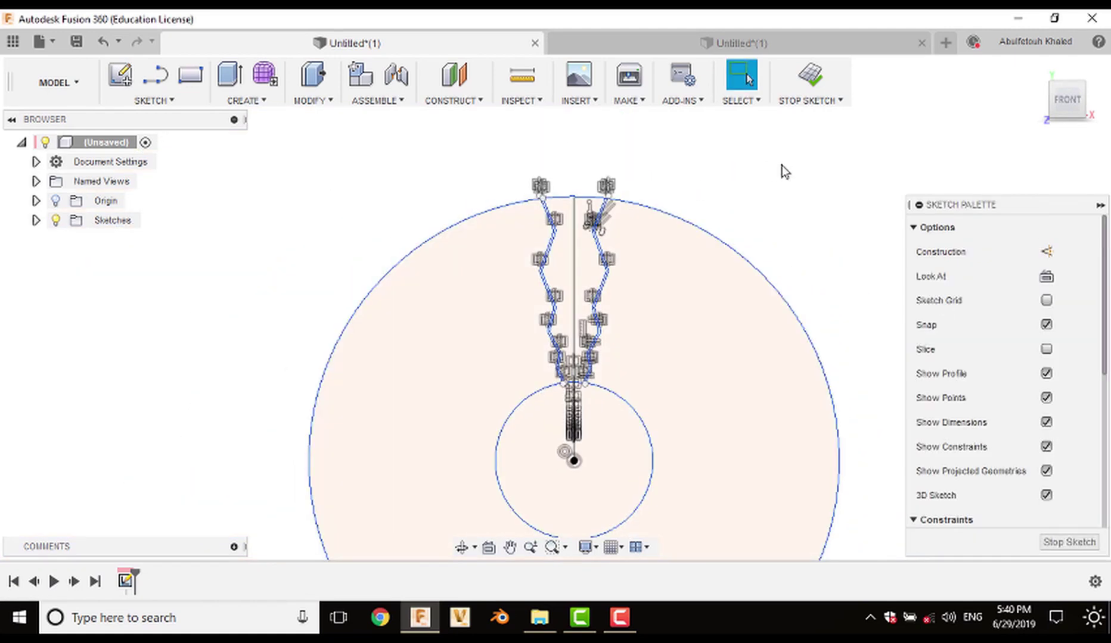
Step: Finish the sketch and extrude both thin zigzag strip profiles about 0.239 cm as new bodies
left_click(809, 80)
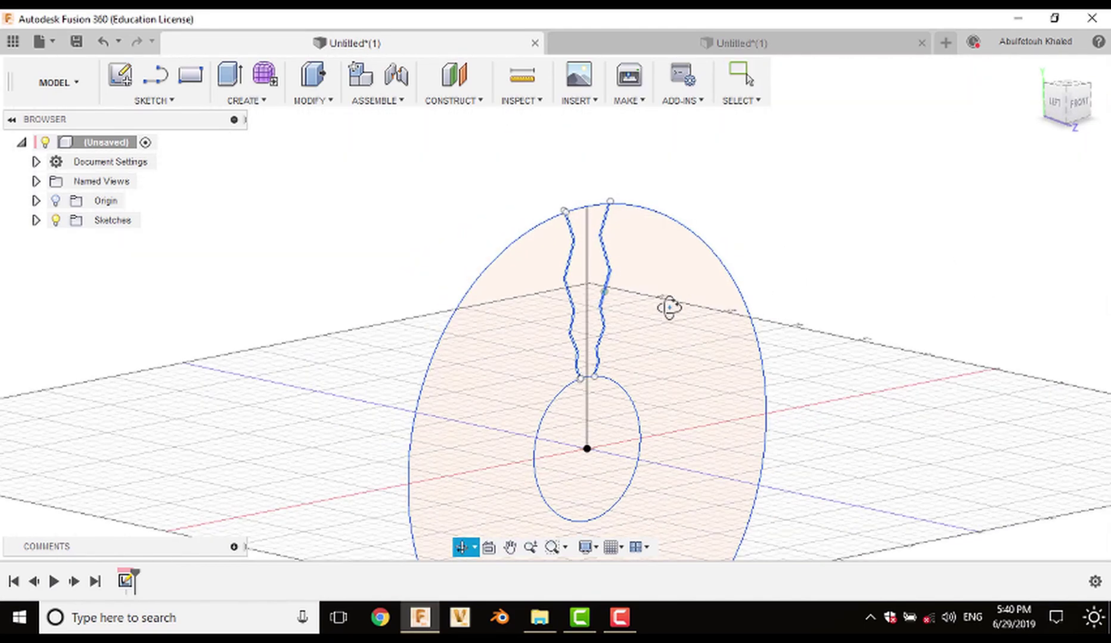
scroll(647, 305, "up", 5)
key("e")
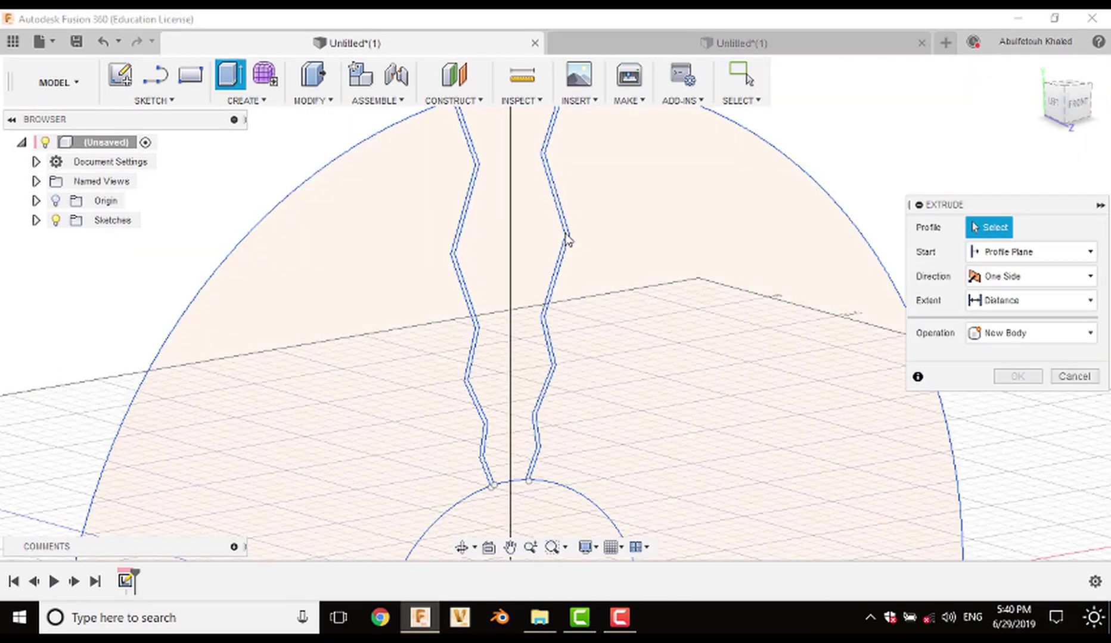
left_click(481, 275)
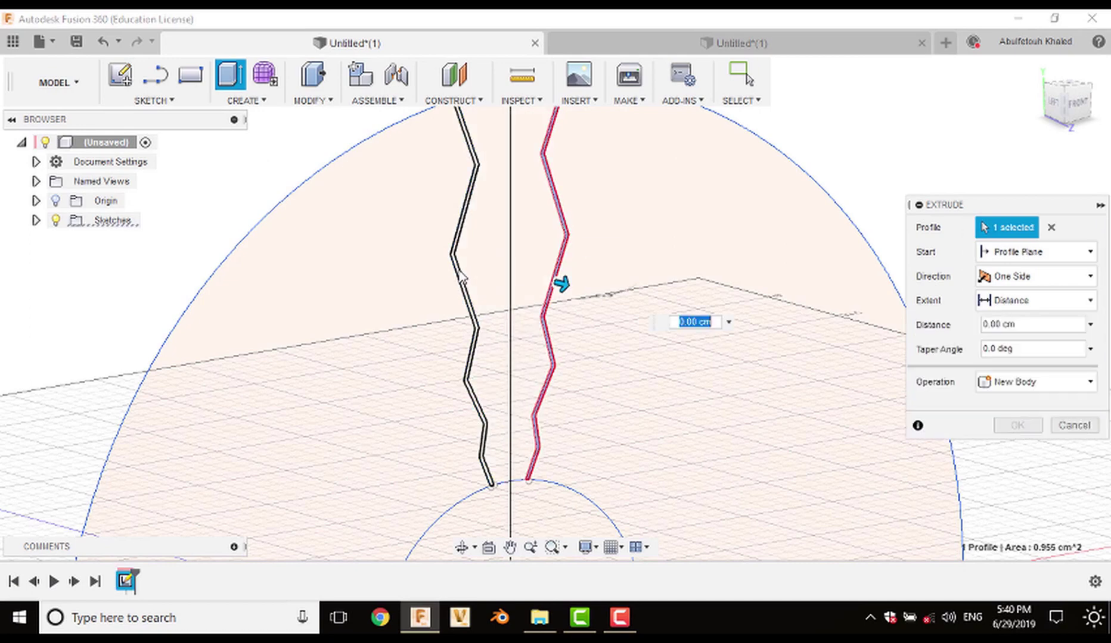
left_click(479, 294)
left_click_drag(479, 297, 483, 298)
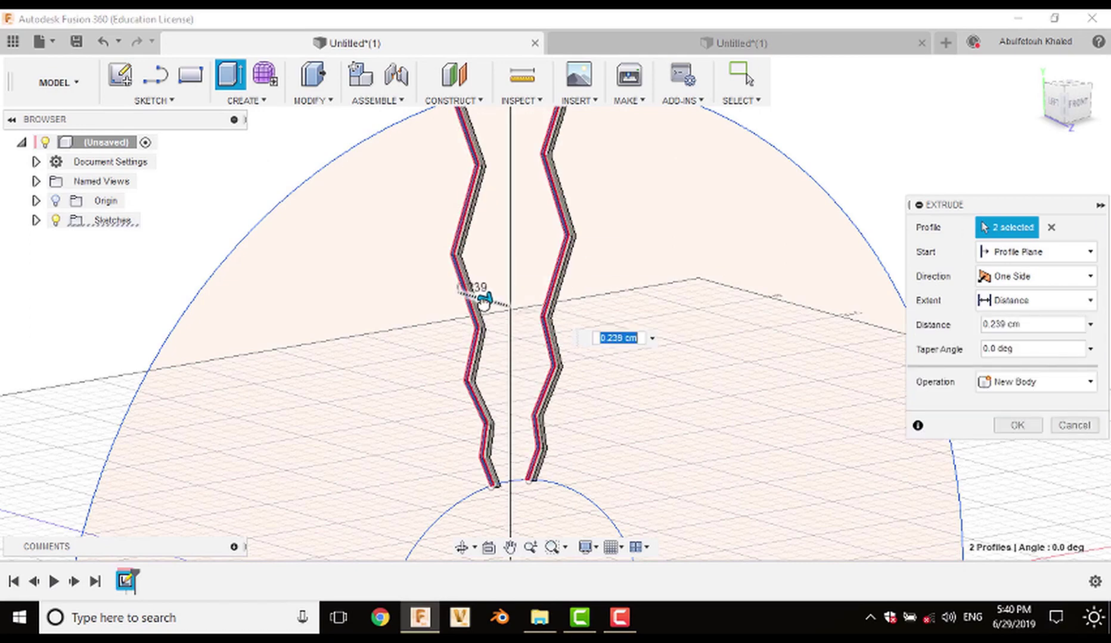
left_click(1016, 425)
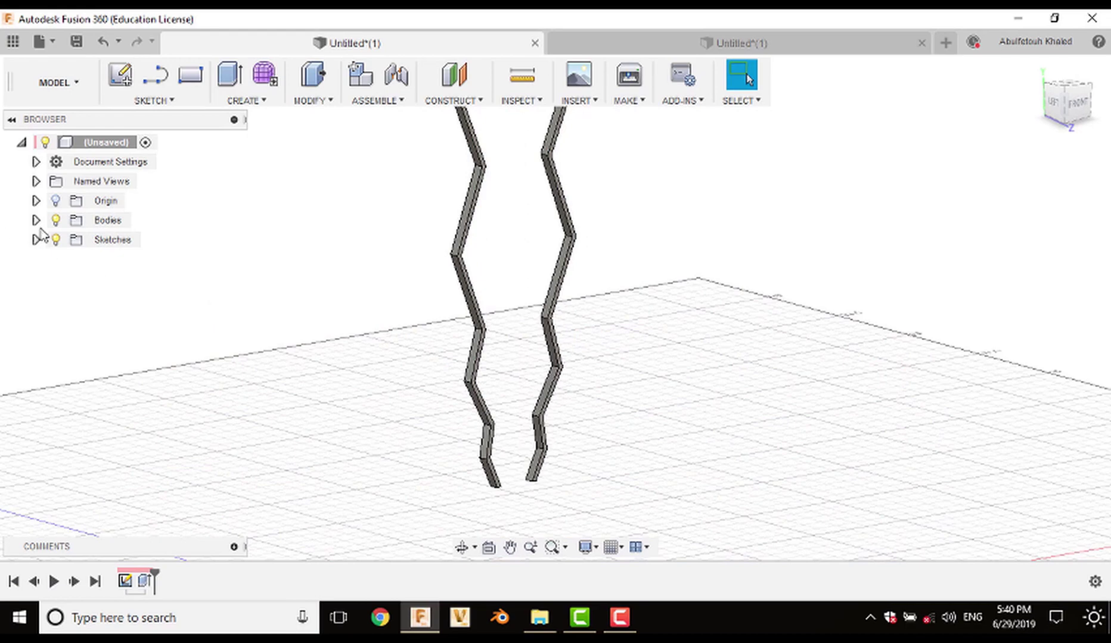
Step: Make the circles and zigzag sketch (Sketch1) visible again
left_click(36, 240)
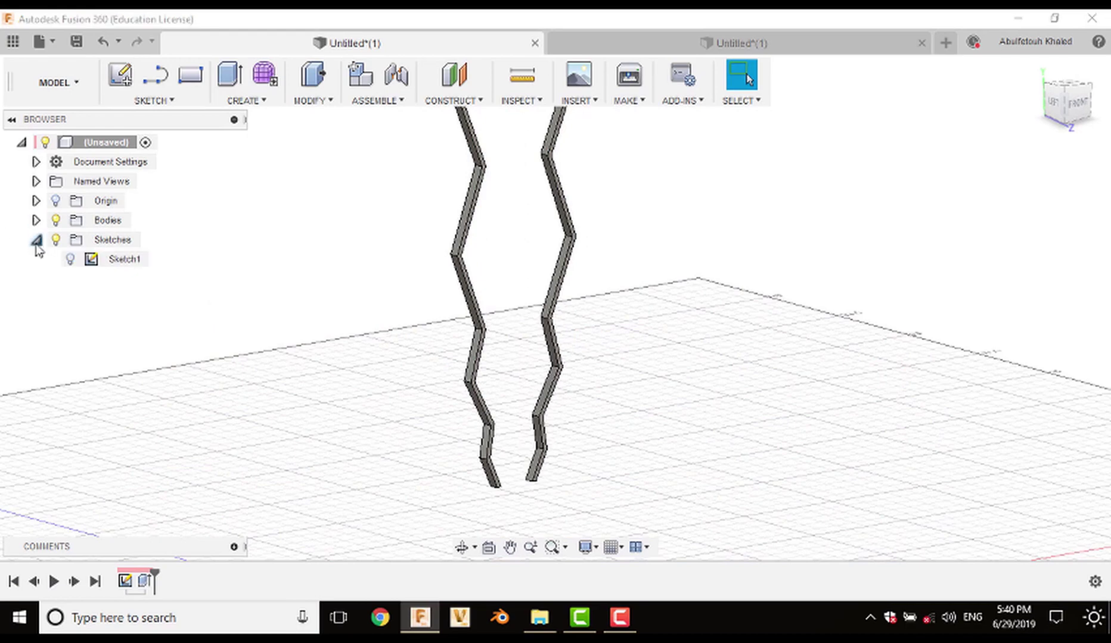
left_click(70, 259)
scroll(363, 271, "down", 3)
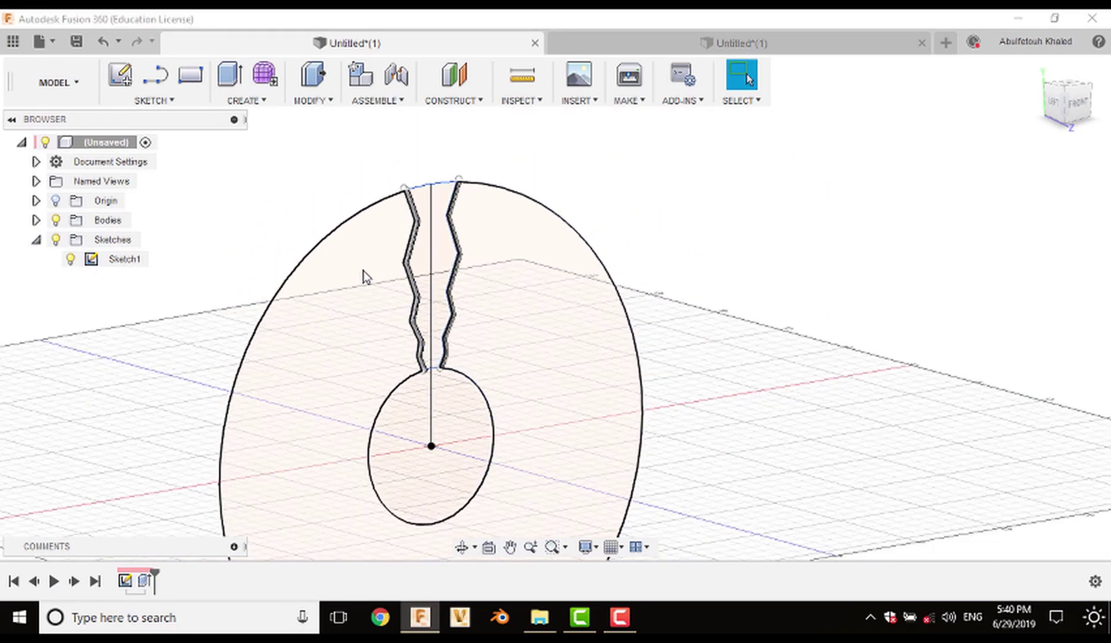
Step: Set up a full circular pattern of both zigzag strip bodies, using the large circle as the axis
left_click(265, 102)
mouse_move(311, 338)
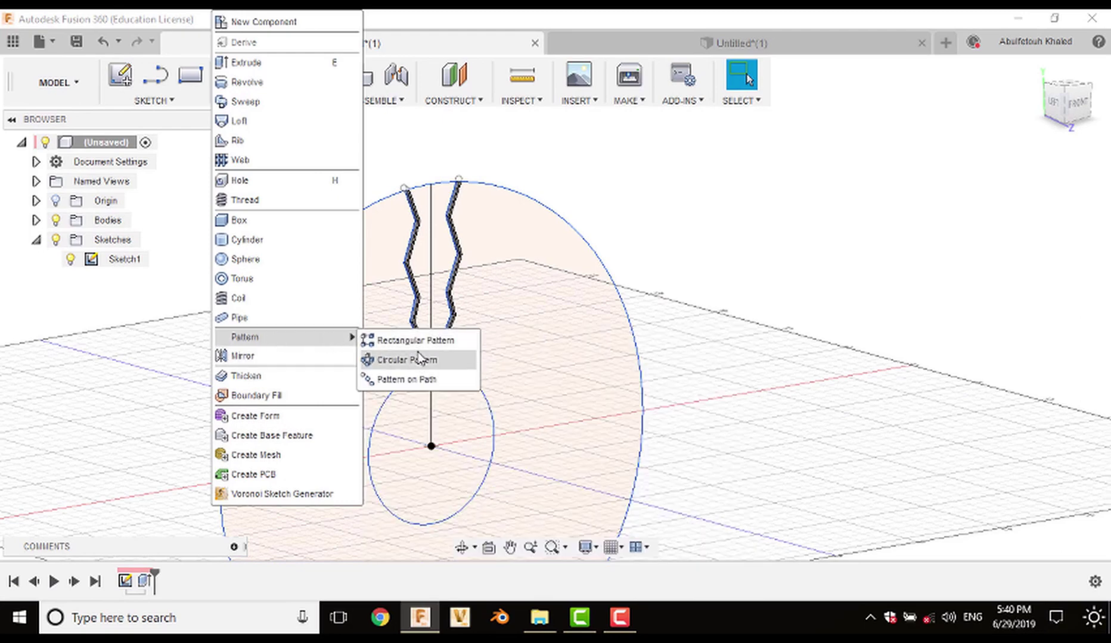
left_click(398, 359)
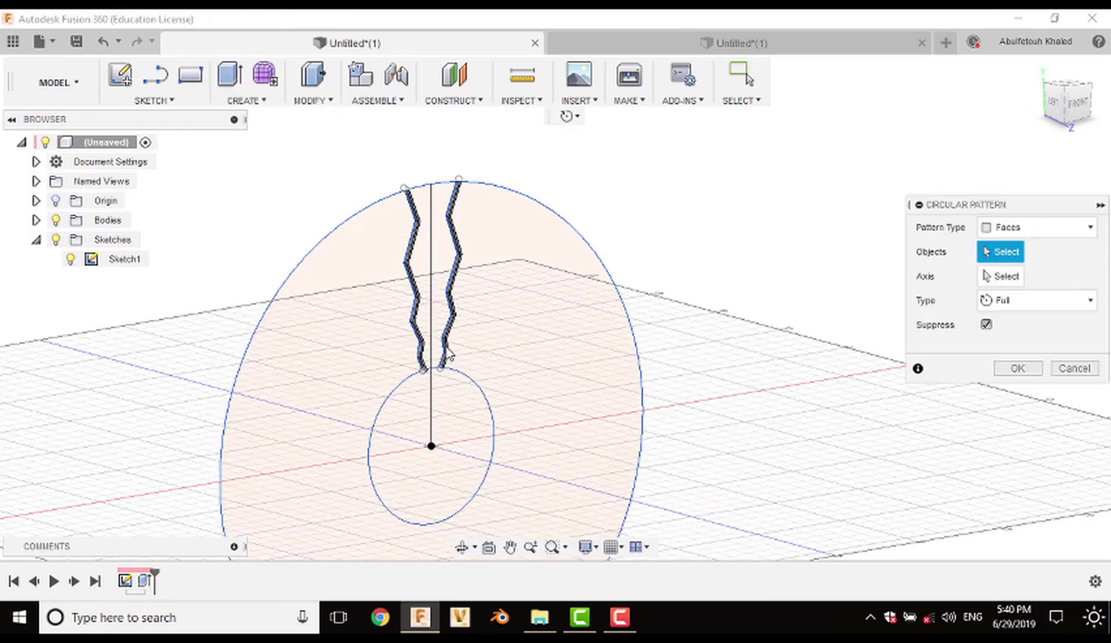
left_click(1047, 231)
left_click(1021, 269)
left_click(1016, 276)
left_click(991, 251)
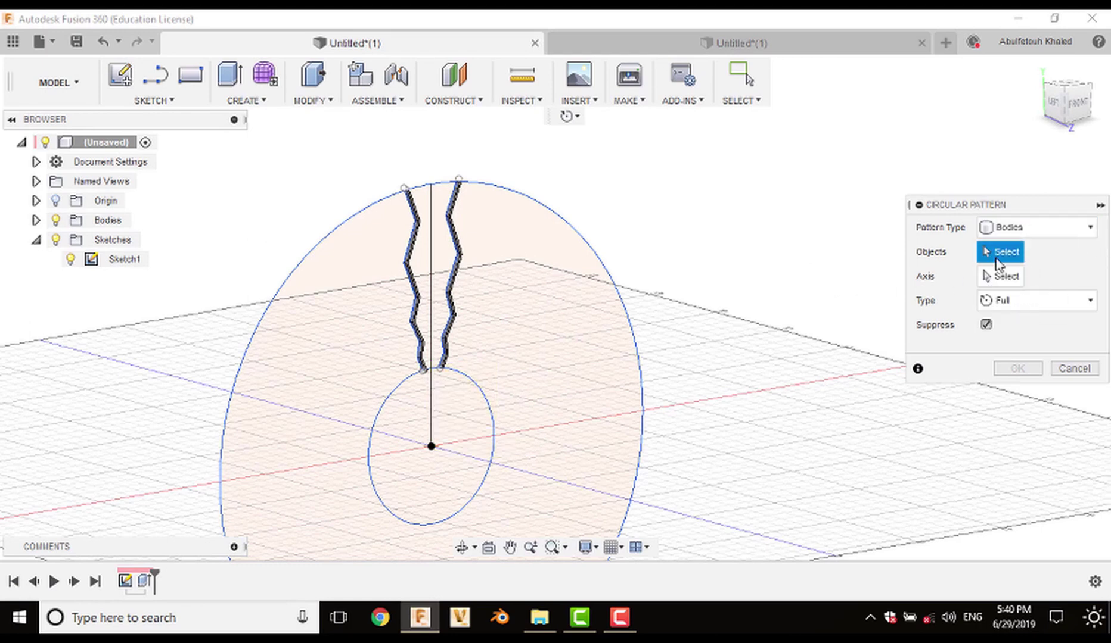
left_click(457, 273)
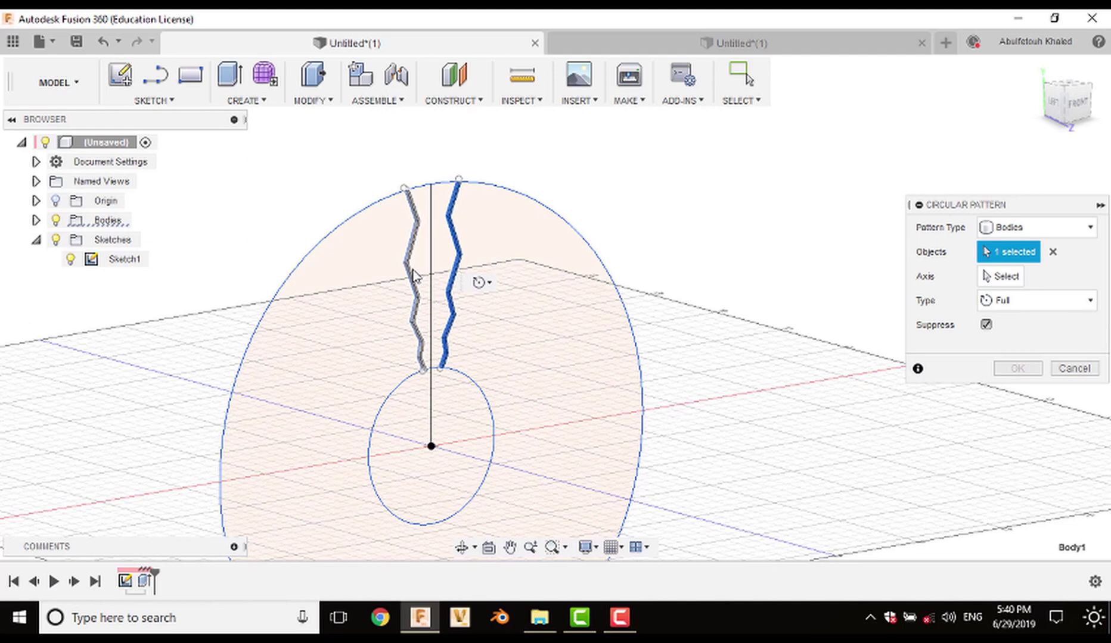
left_click(414, 276)
left_click(1000, 276)
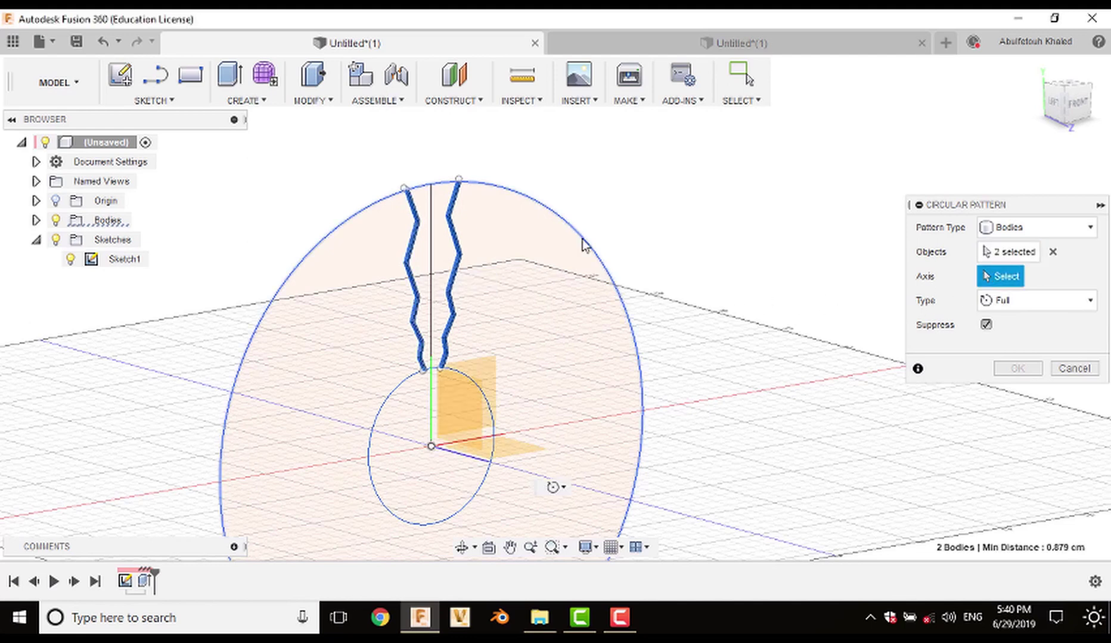
left_click(583, 244)
Step: Set the circular pattern quantity to 12 and create the pattern
left_click_drag(1017, 346, 942, 350)
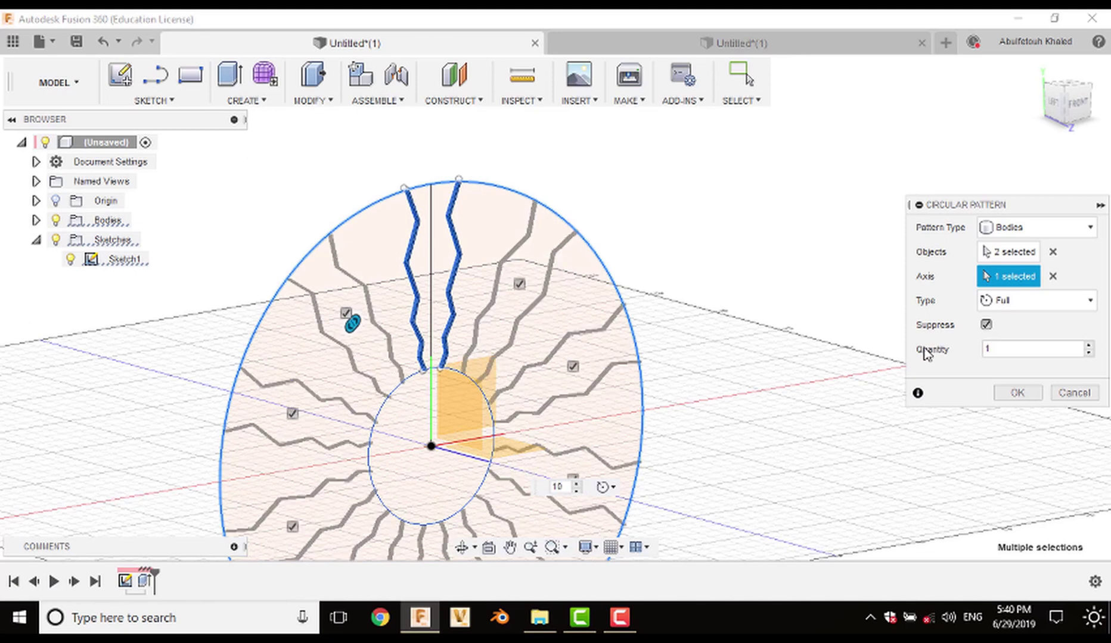
type("1")
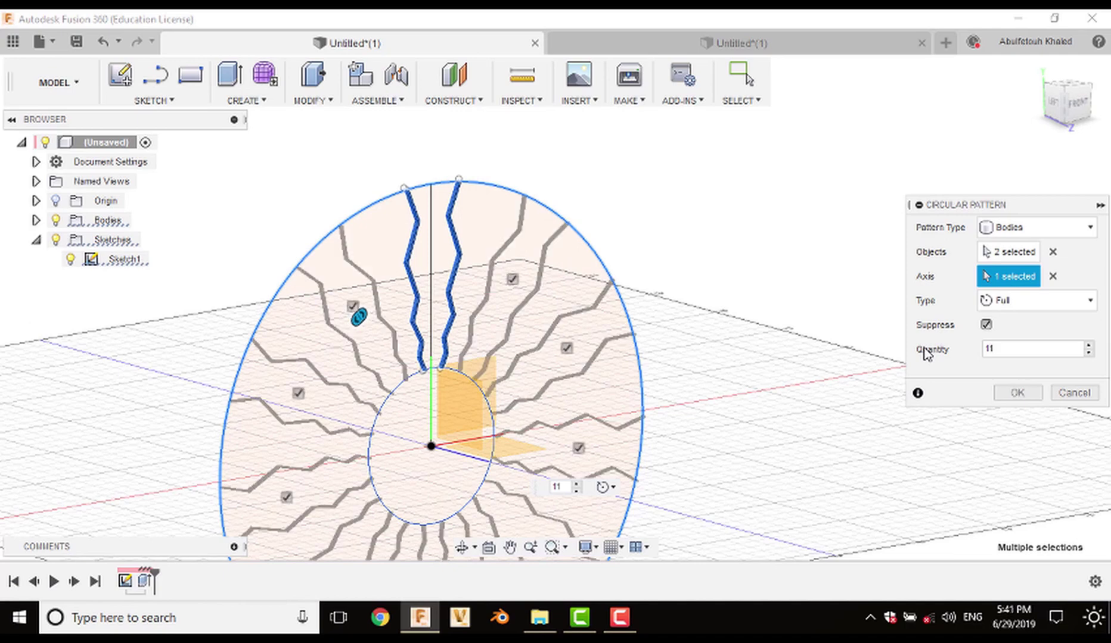
middle_click_drag(687, 362, 657, 357, "shift")
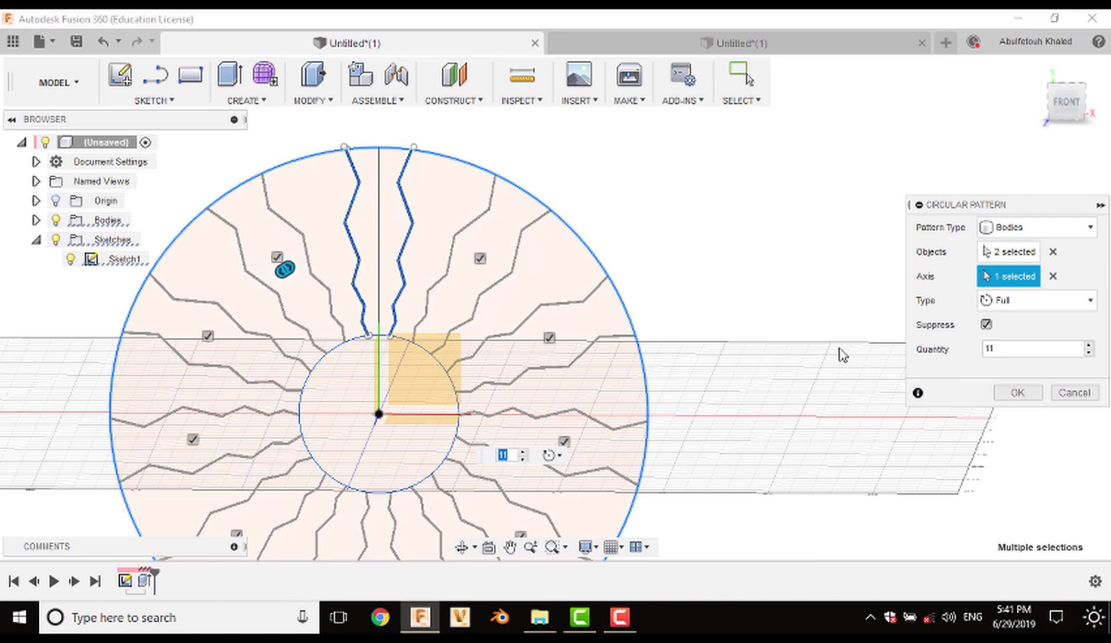
left_click(993, 348)
double_click(999, 350)
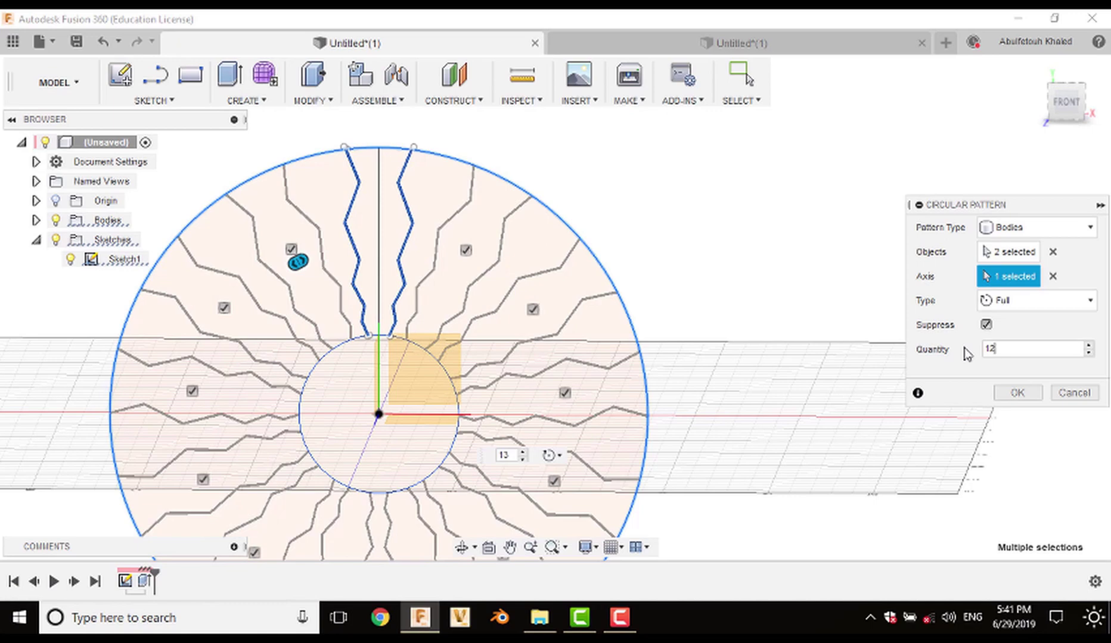
left_click(1016, 392)
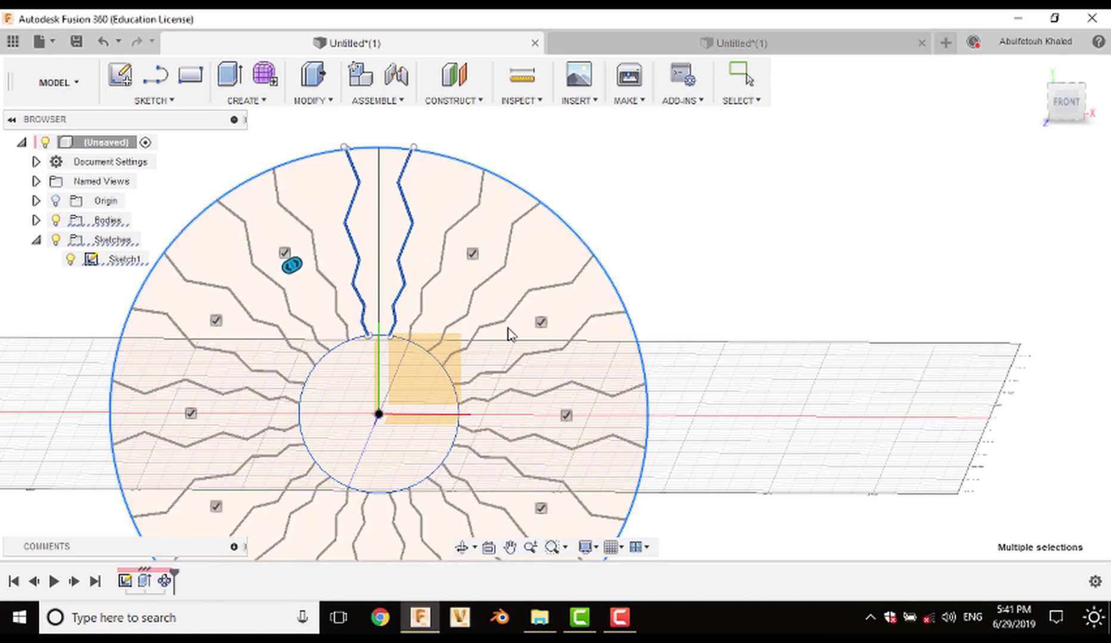
Step: Switch to the front view and start a new sketch on the front plane with the Line tool
scroll(522, 307, "down", 2)
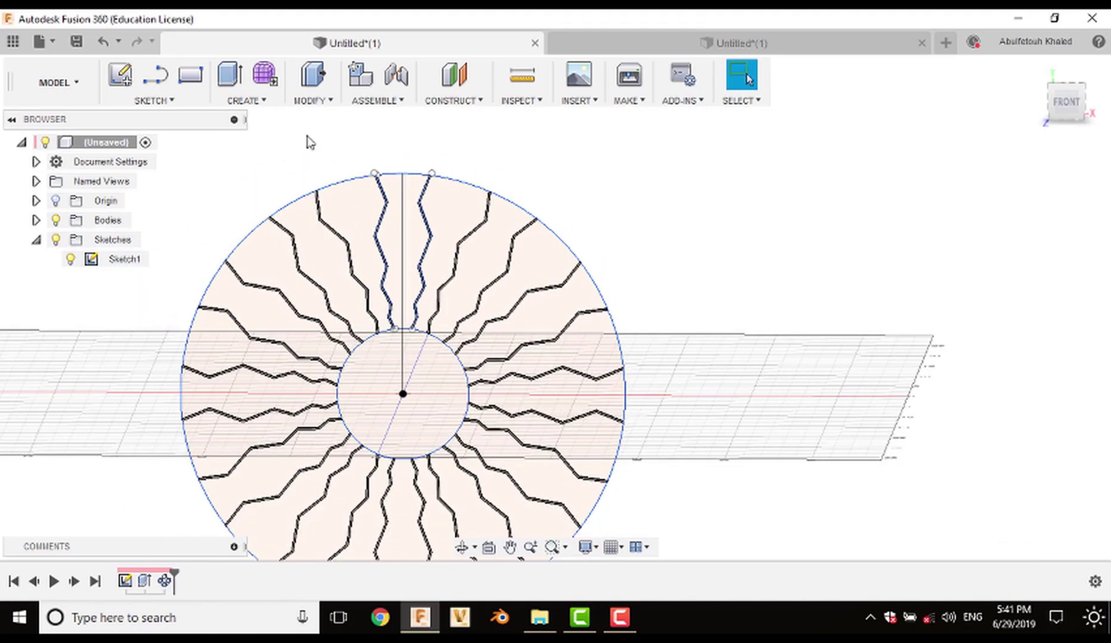
left_click(1066, 101)
scroll(413, 215, "up", 5)
middle_click_drag(411, 216, 458, 132)
key("l")
scroll(486, 202, "down", 5)
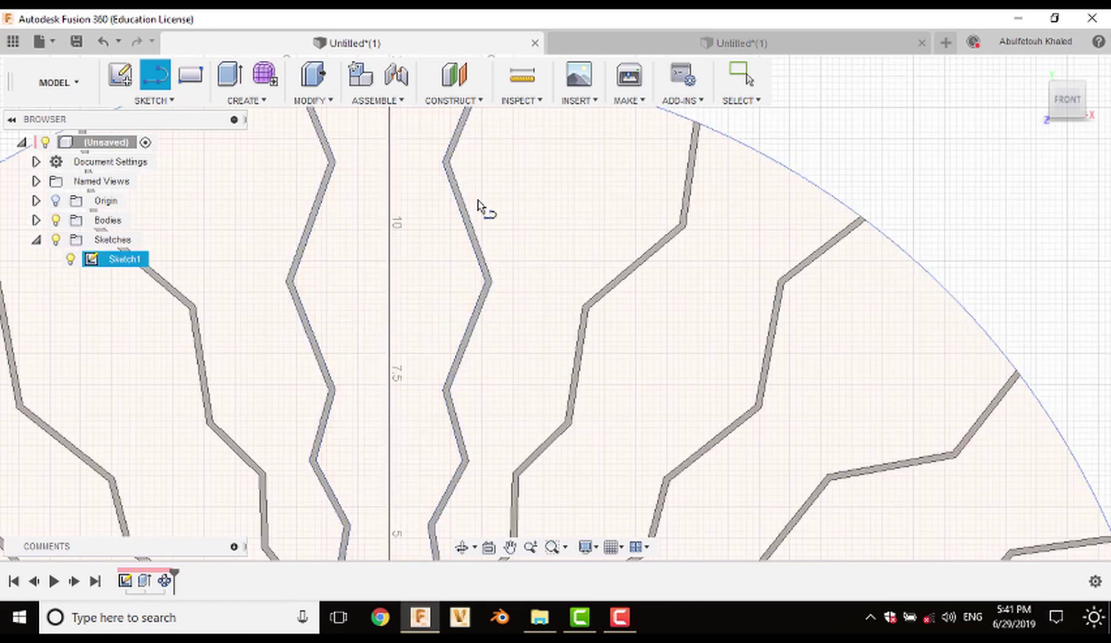
left_click(486, 369)
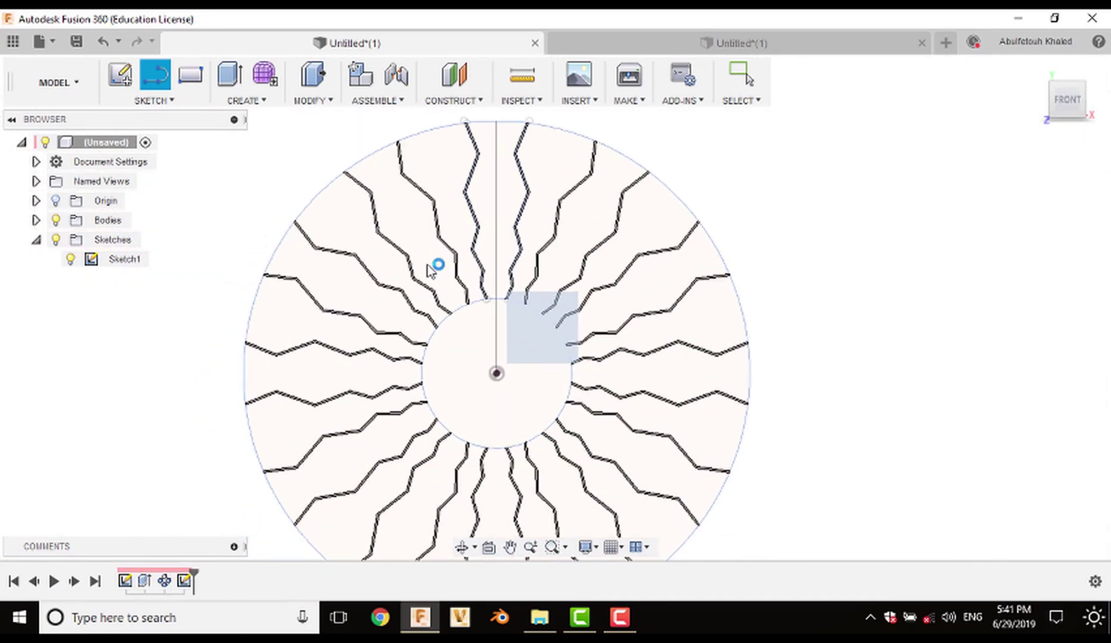
Step: Draw a horizontal line about 1.735 cm long between the outermost facing corners of the original strip pair, plus a parallel line just above it
scroll(506, 238, "up", 5)
scroll(461, 448, "up", 3)
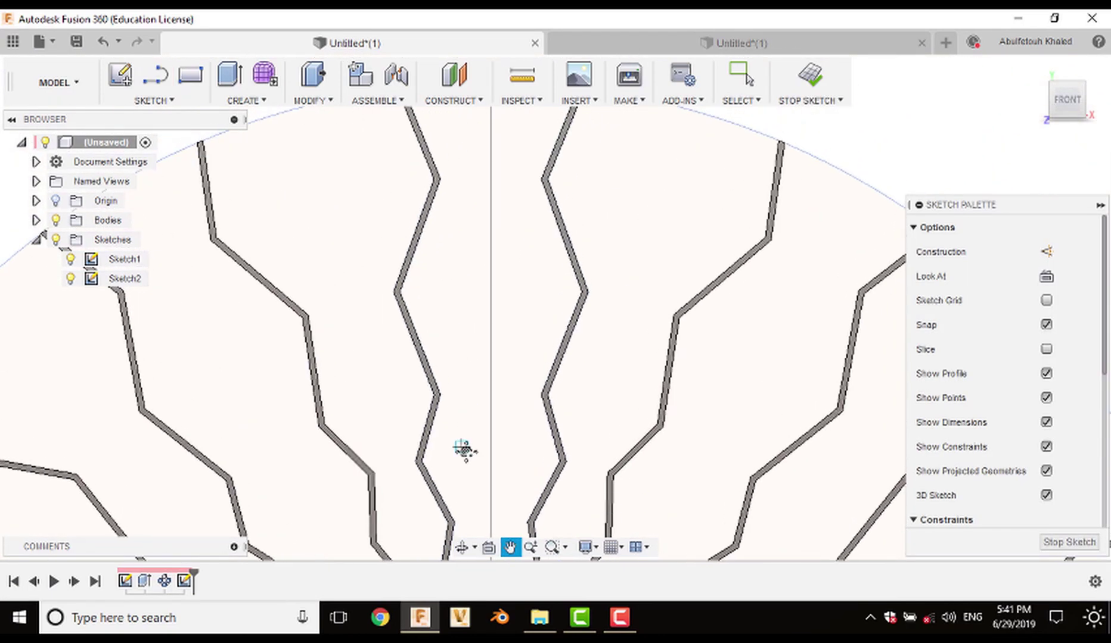
key("l")
scroll(513, 287, "up", 4)
scroll(527, 292, "up", 2)
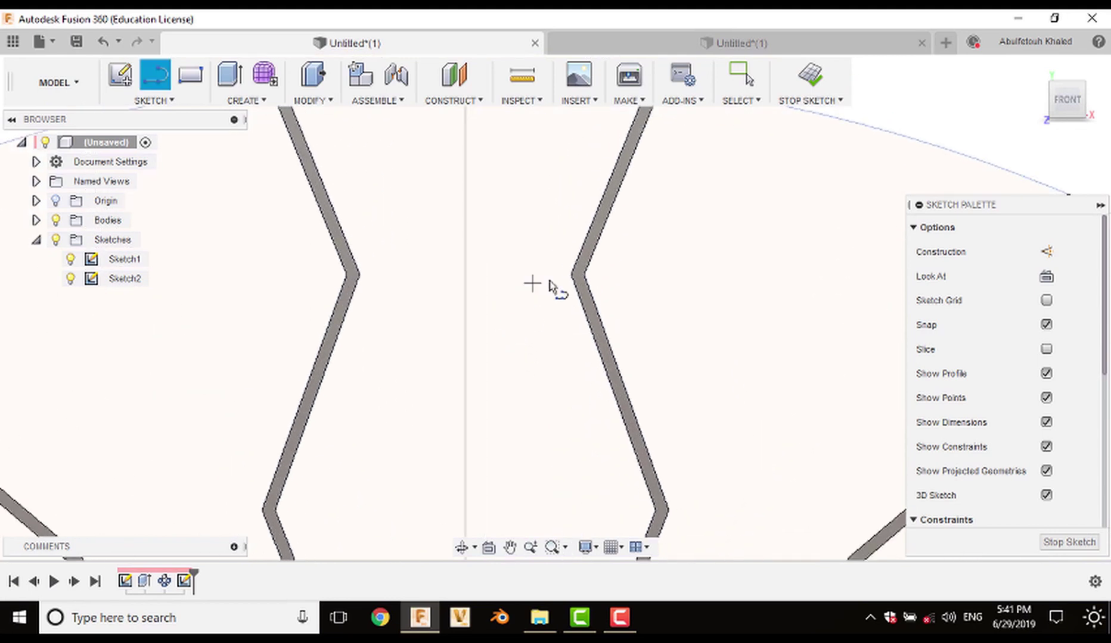
left_click(572, 275)
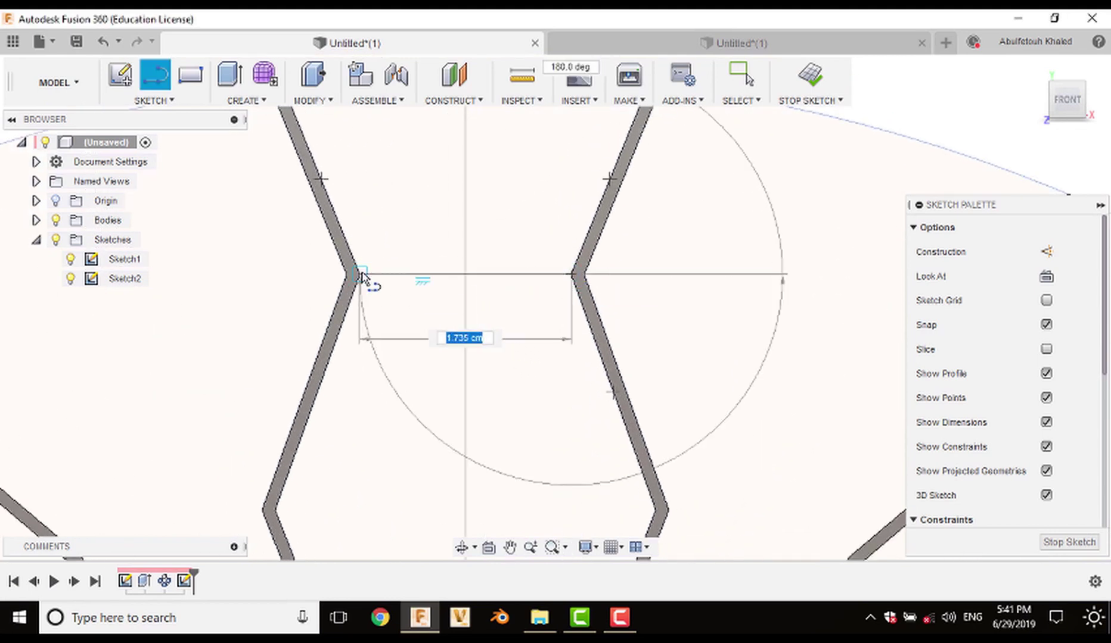
left_click(360, 275)
key("Escape")
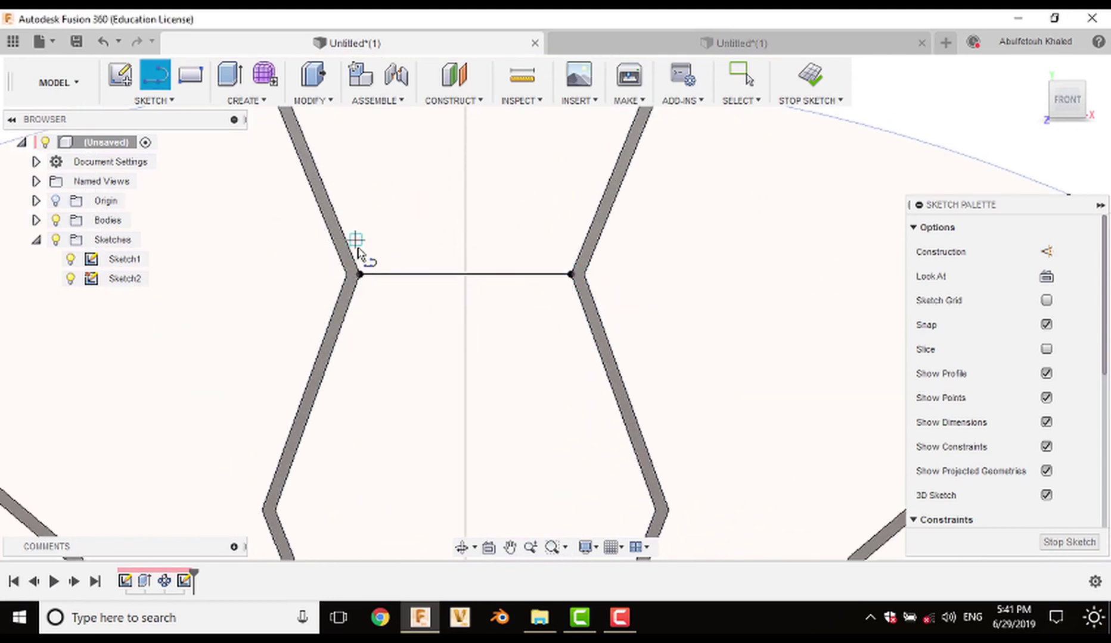
left_click(357, 273)
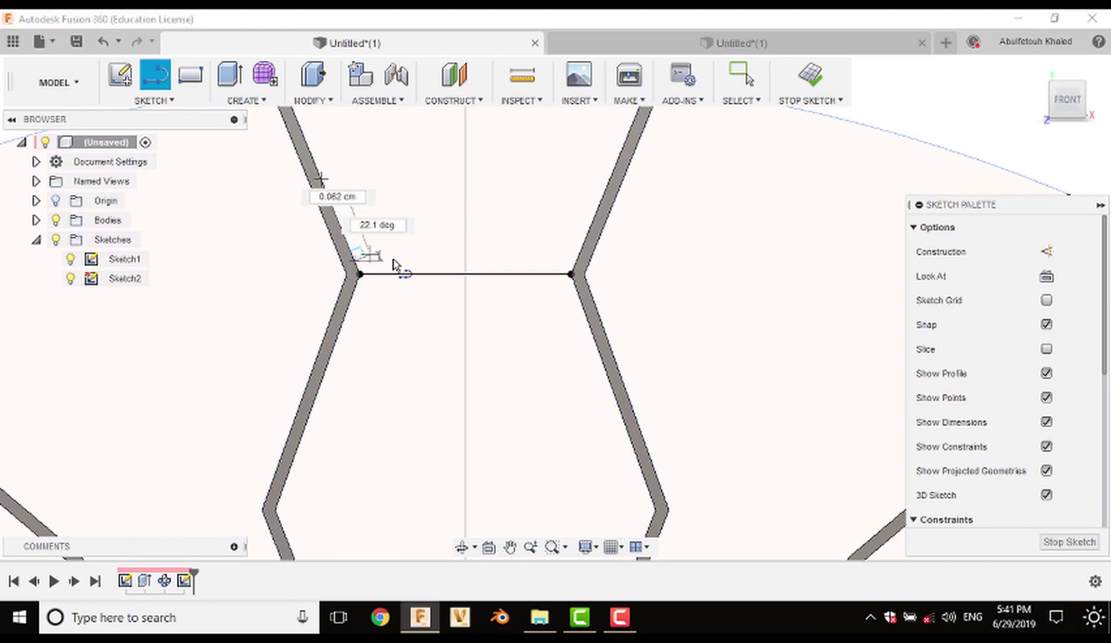
left_click(570, 276)
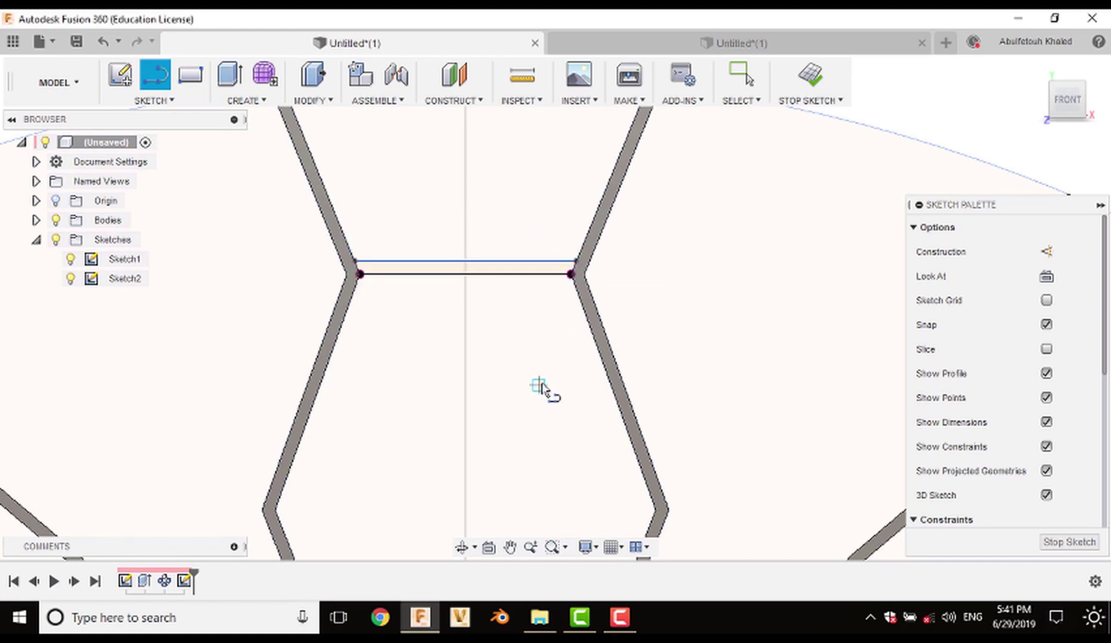
Step: Draw two closely spaced horizontal lines bridging the next facing corners of the original strip pair, further inward
middle_click_drag(541, 384, 582, 14)
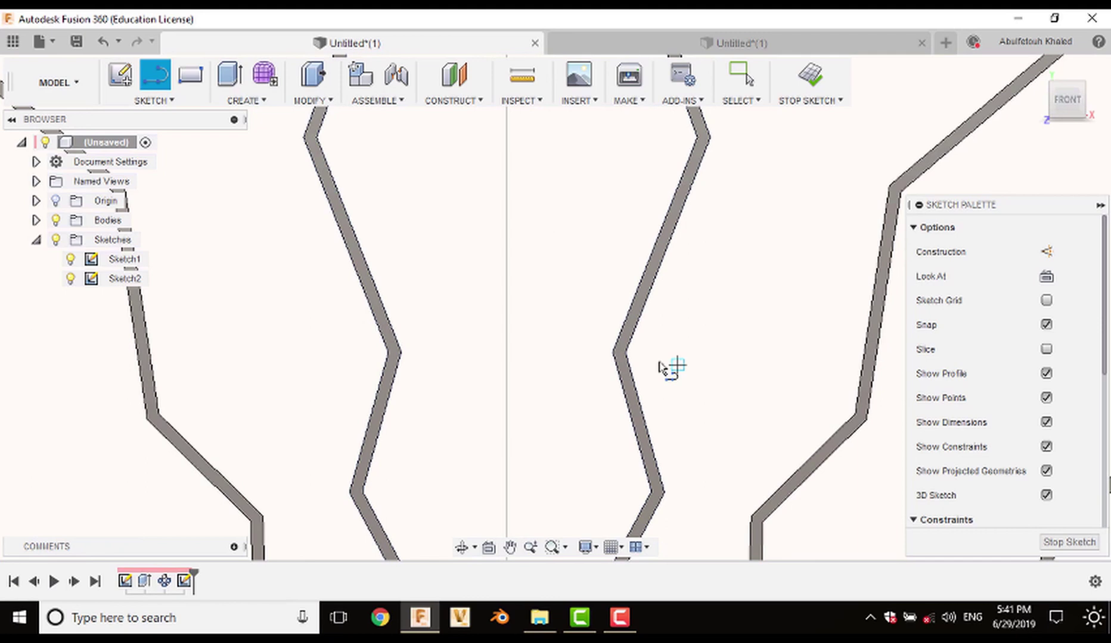
left_click(613, 352)
left_click(401, 353)
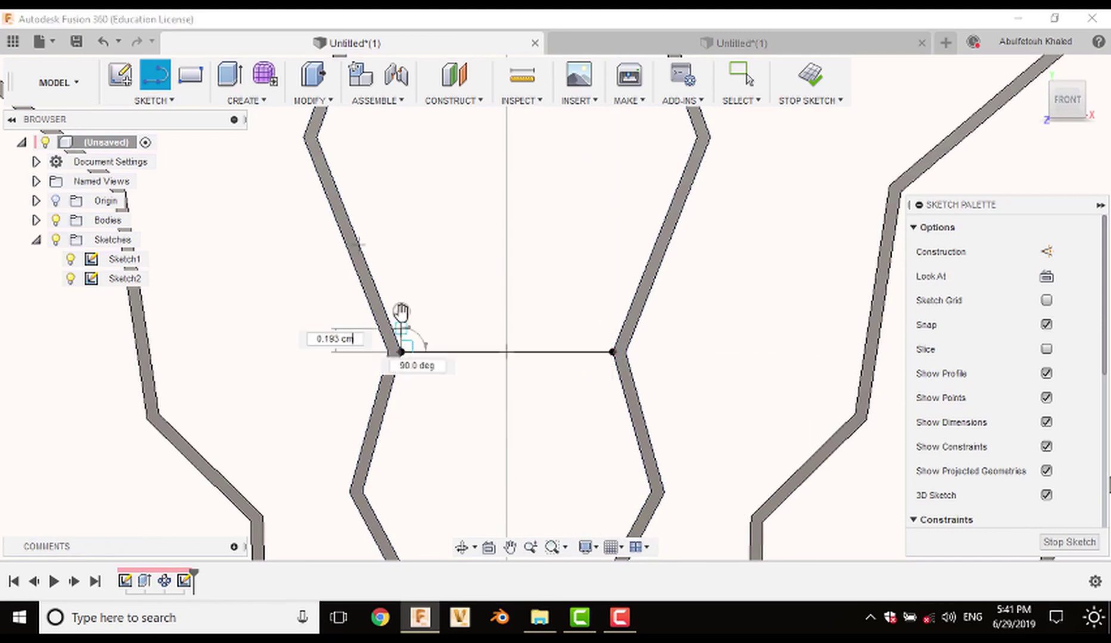
left_click(403, 351)
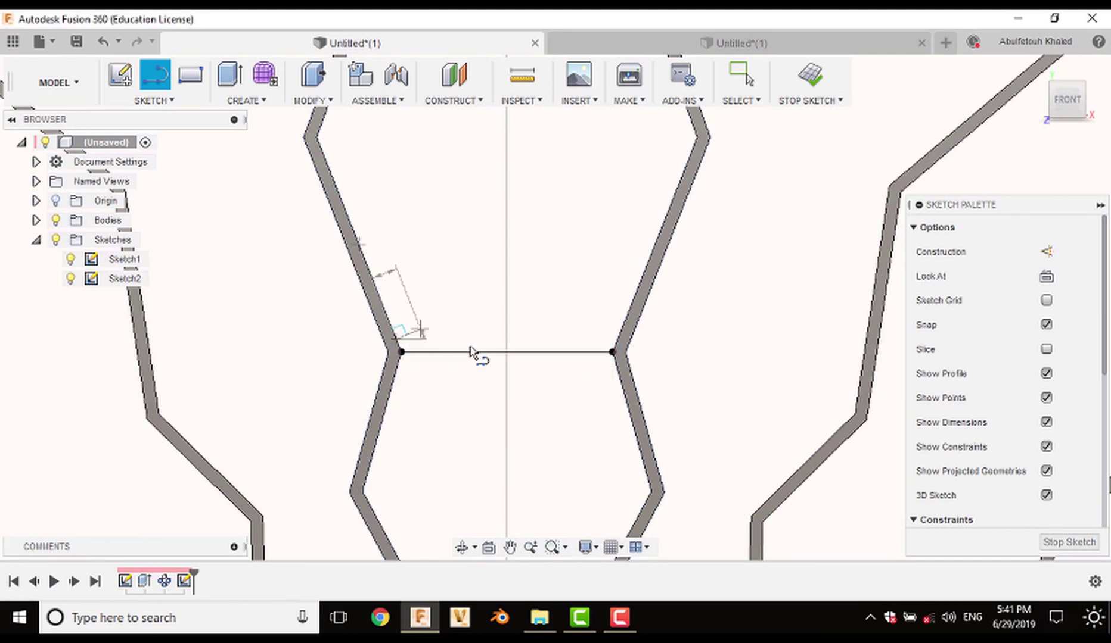
left_click(613, 352)
Step: Draw two closely spaced horizontal lines bridging the innermost facing corners of the original strip pair, near the inner circle
scroll(560, 377, "down", 8)
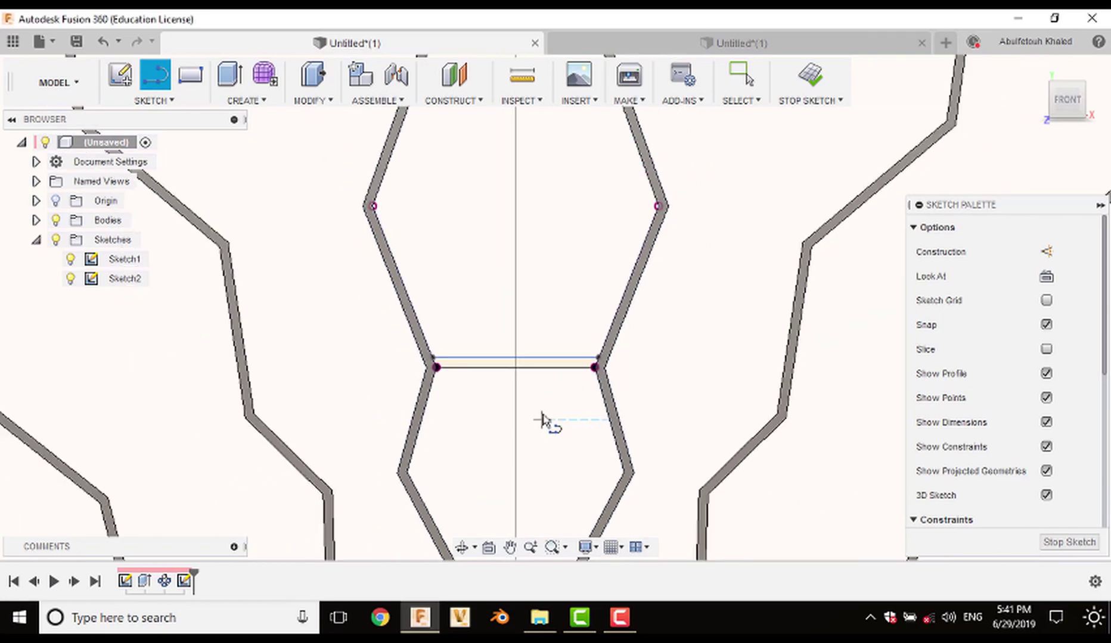
middle_click_drag(547, 279, 538, 411)
scroll(532, 331, "up", 4)
middle_click_drag(552, 291, 555, 420)
scroll(560, 387, "up", 2)
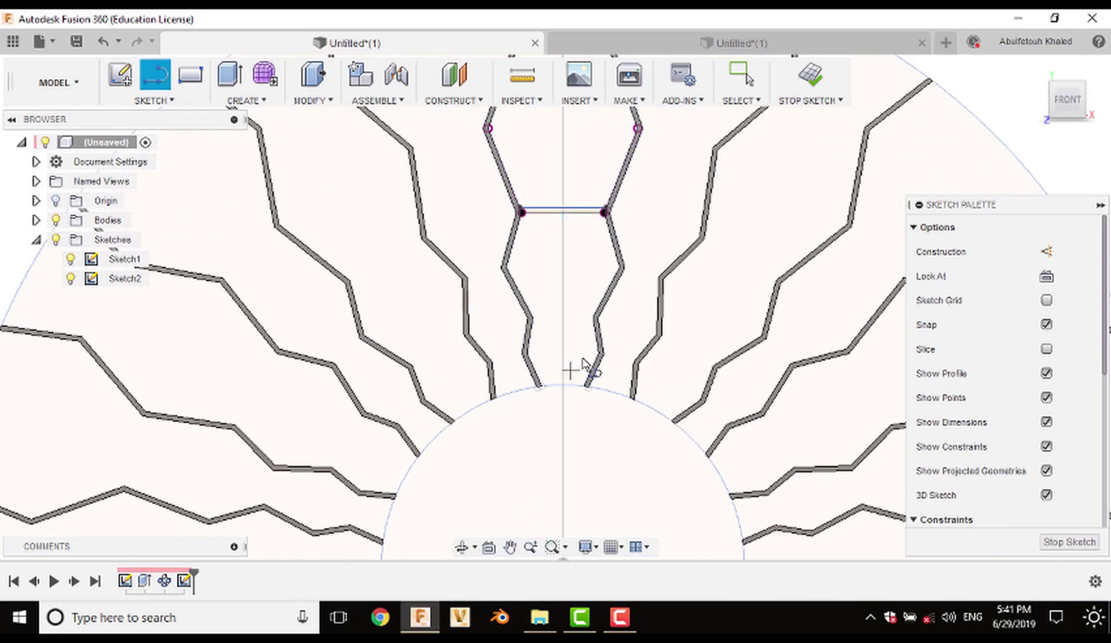
scroll(590, 365, "up", 1)
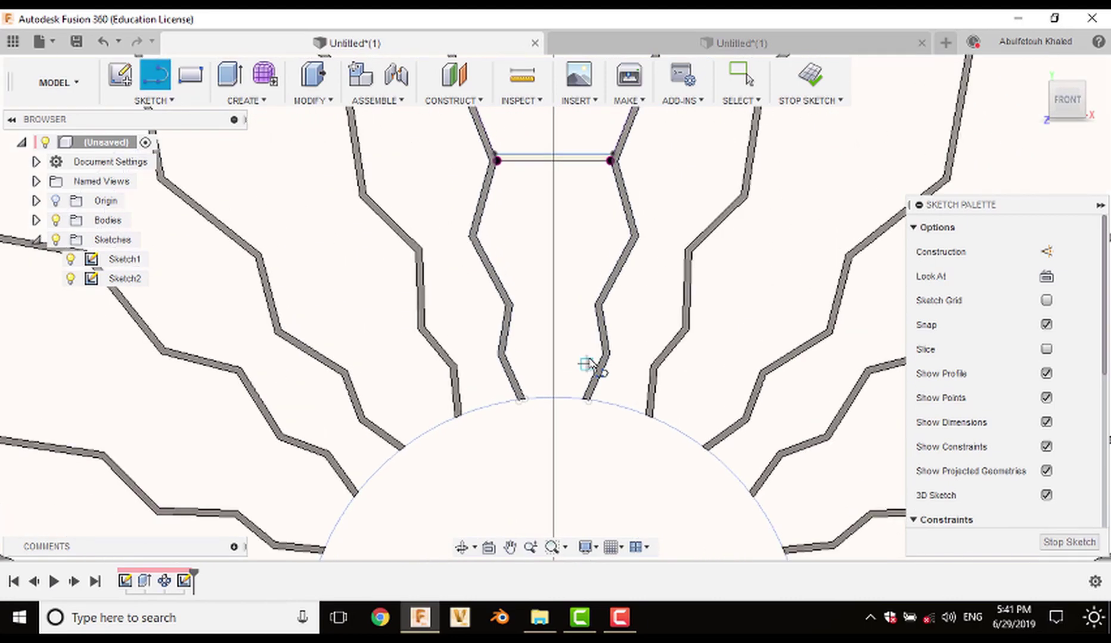
left_click(594, 306)
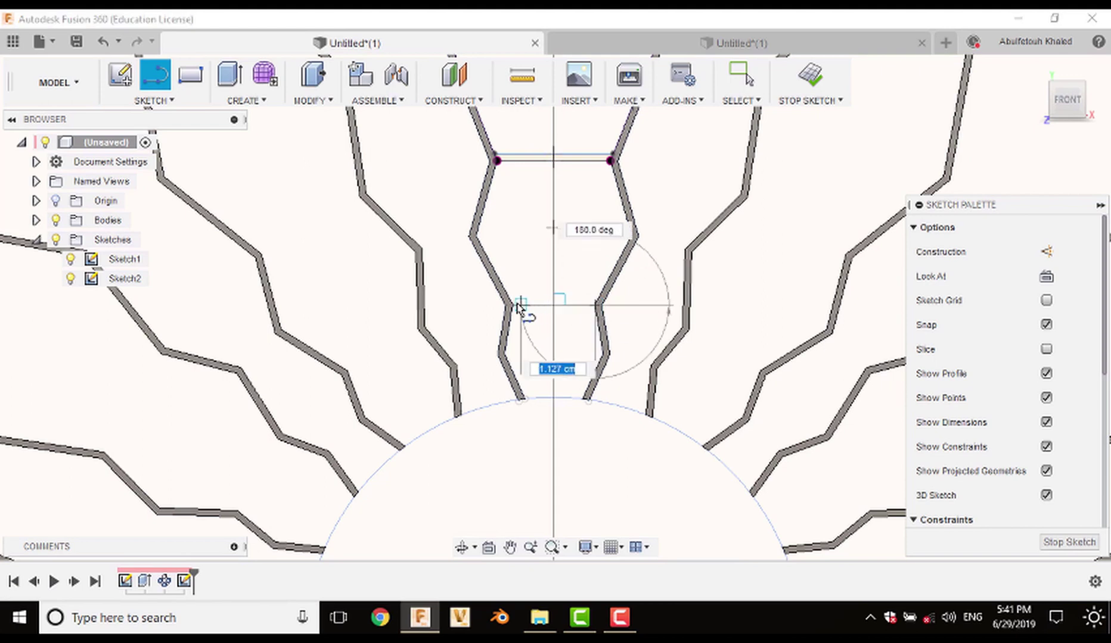
left_click(512, 305)
left_click(512, 264)
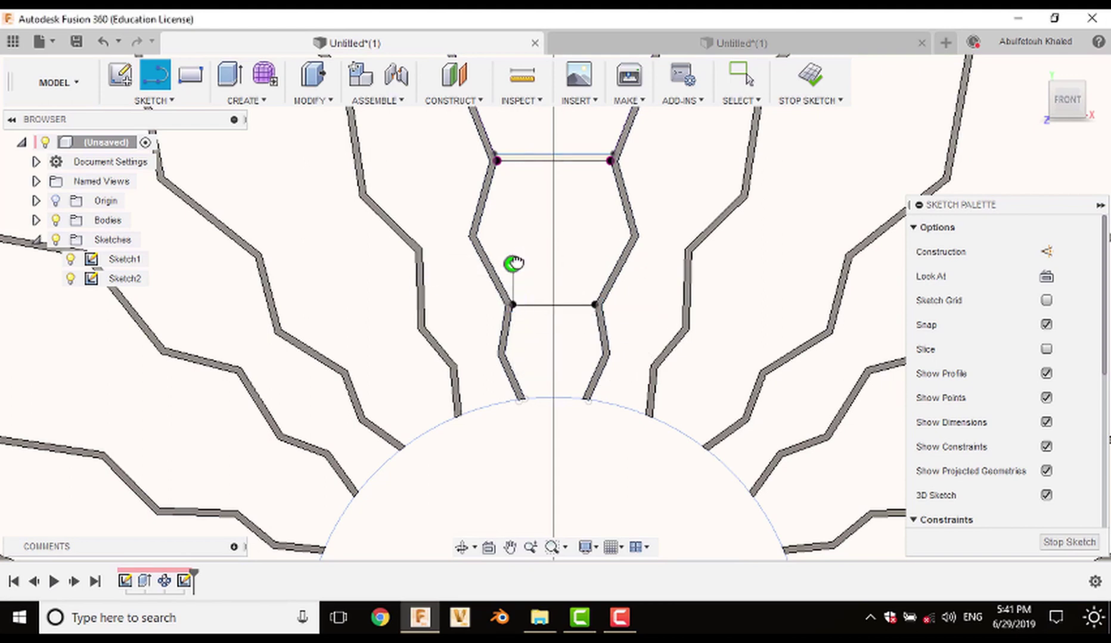
left_click(510, 296)
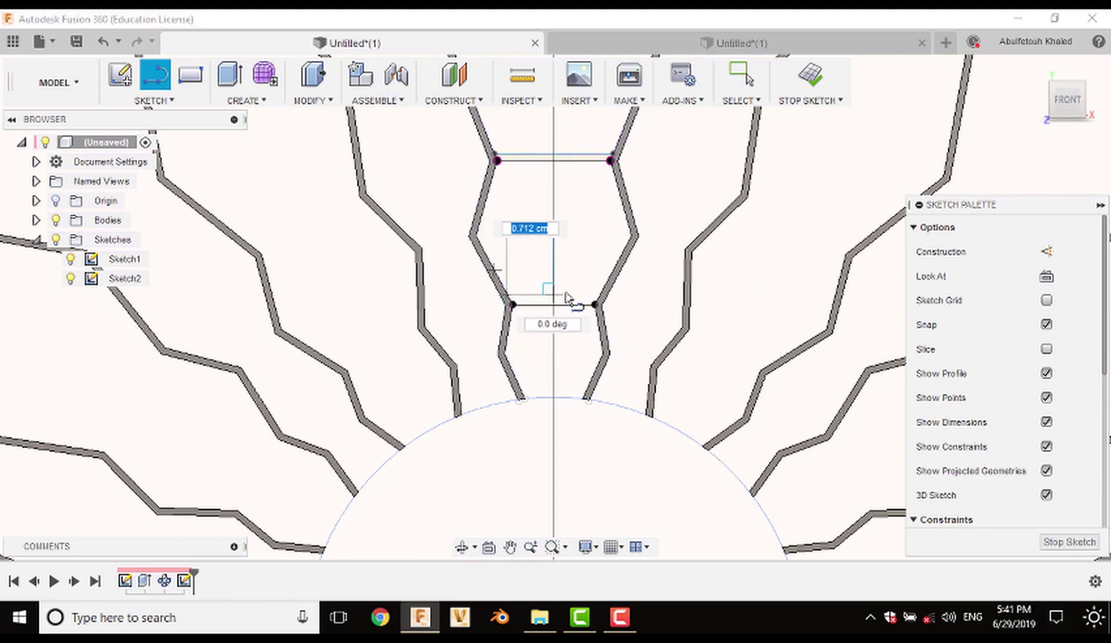
left_click(601, 294)
Step: Draw a slanted crossbar of two parallel lines, about 1.526 cm long at 15.3°, from the original right strip's outermost outward corner to the neighbouring strip
middle_click_drag(678, 236, 576, 439)
middle_click_drag(579, 281, 562, 338)
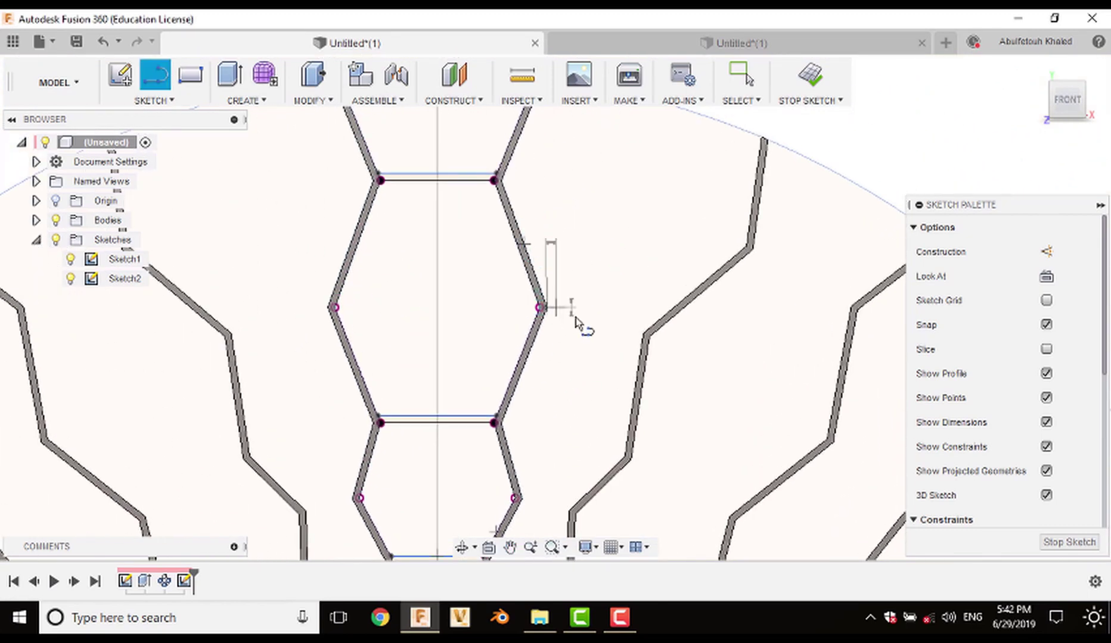
scroll(648, 343, "up", 4)
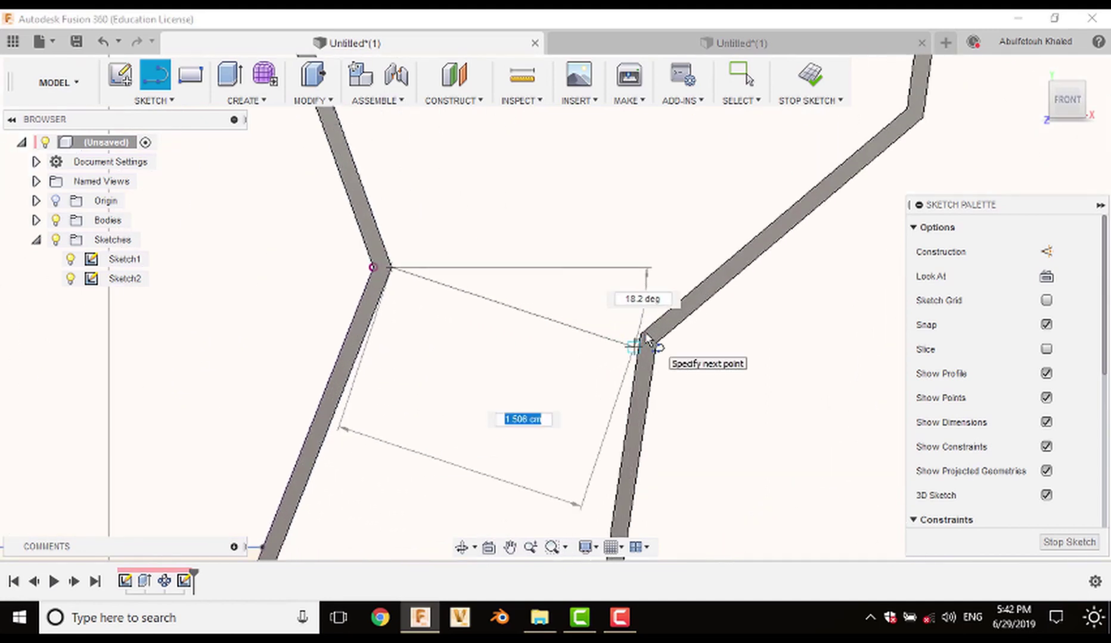
scroll(647, 340, "up", 2)
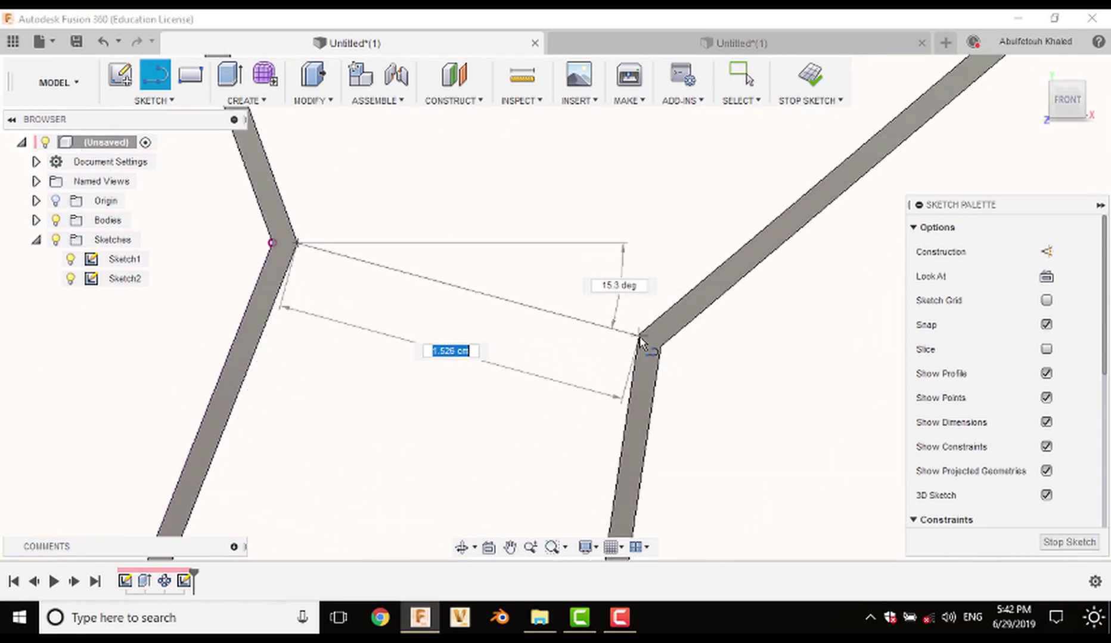
left_click(639, 336)
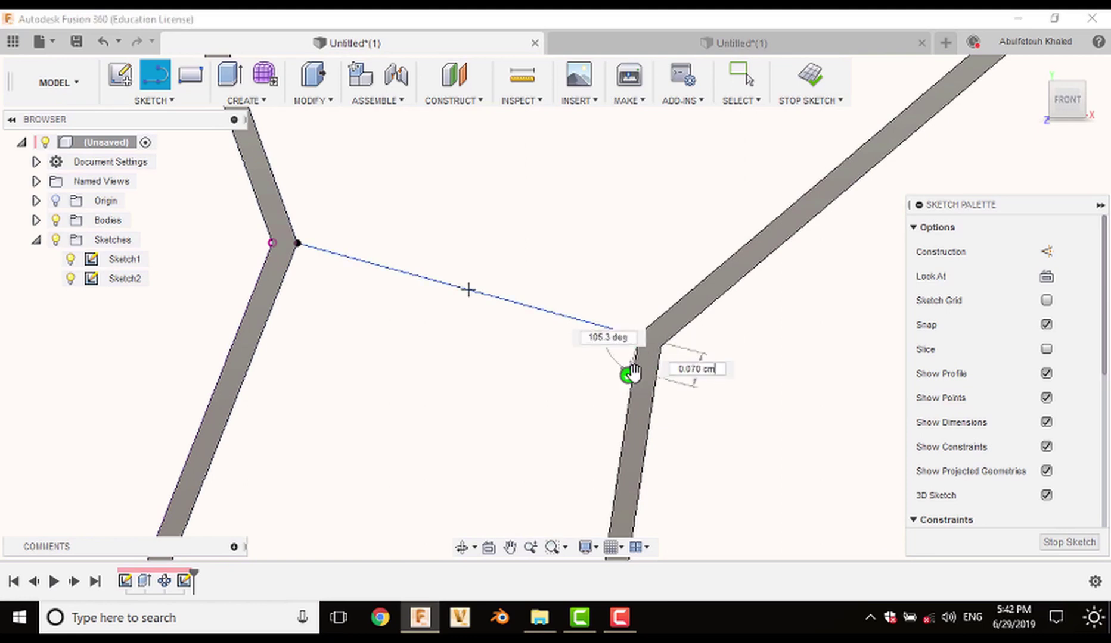
key("Escape")
left_click(640, 338)
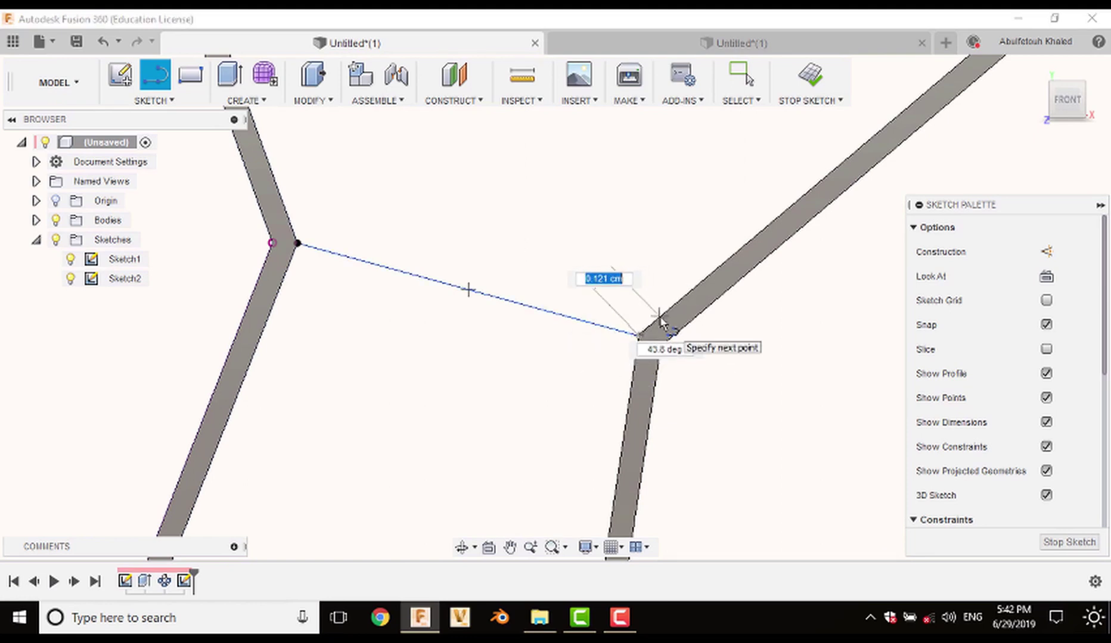
left_click(659, 316)
left_click_drag(306, 208, 293, 225)
left_click(291, 224)
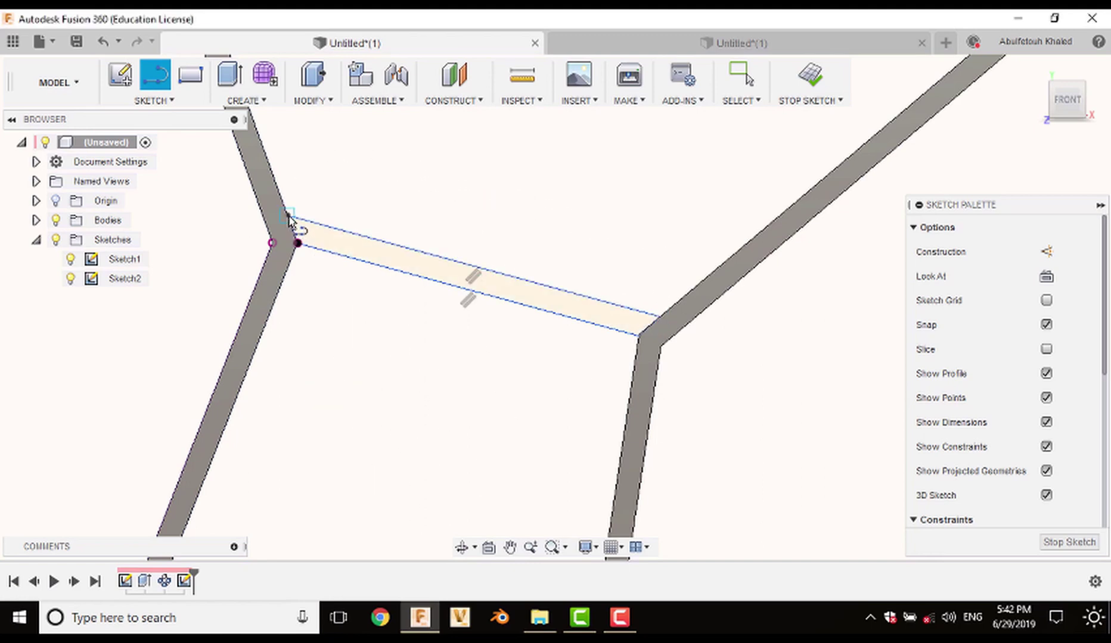
Step: Draw a second slanted crossbar of two parallel lines, about 0.738 cm long at 15.3°, between the next inward corners of the same two strips
scroll(405, 303, "down", 4)
middle_click_drag(434, 364, 485, 97)
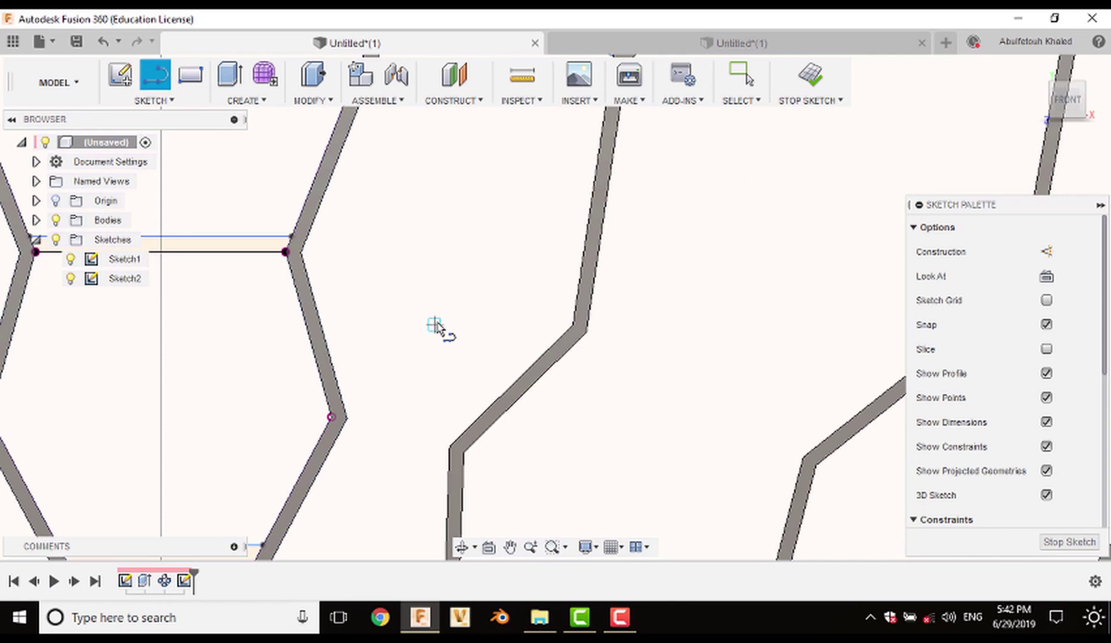
left_click(346, 418)
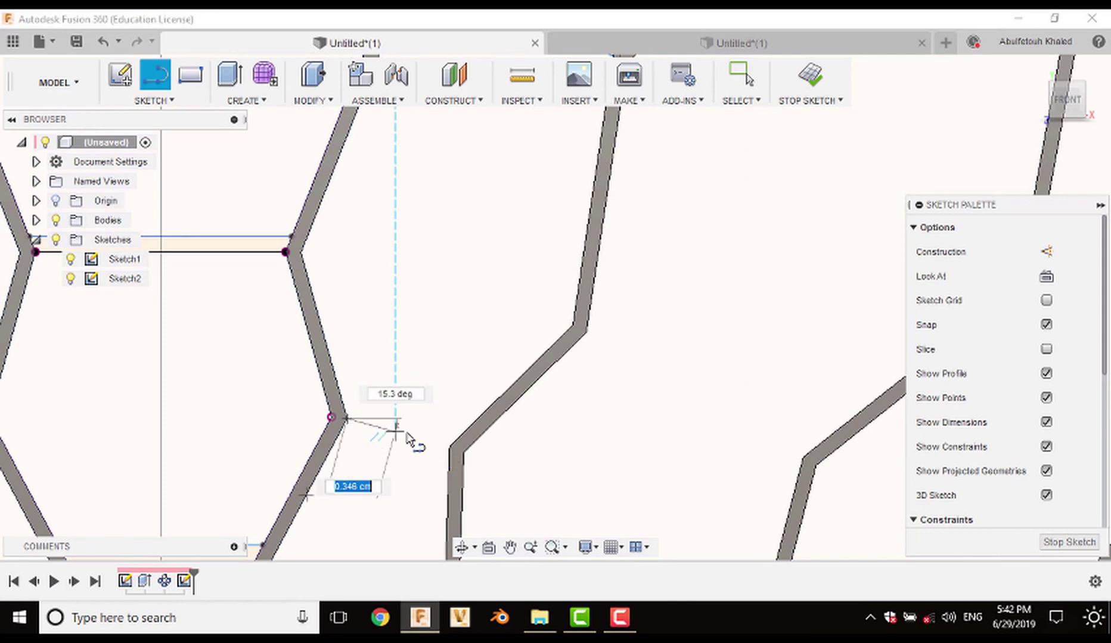
left_click(450, 444)
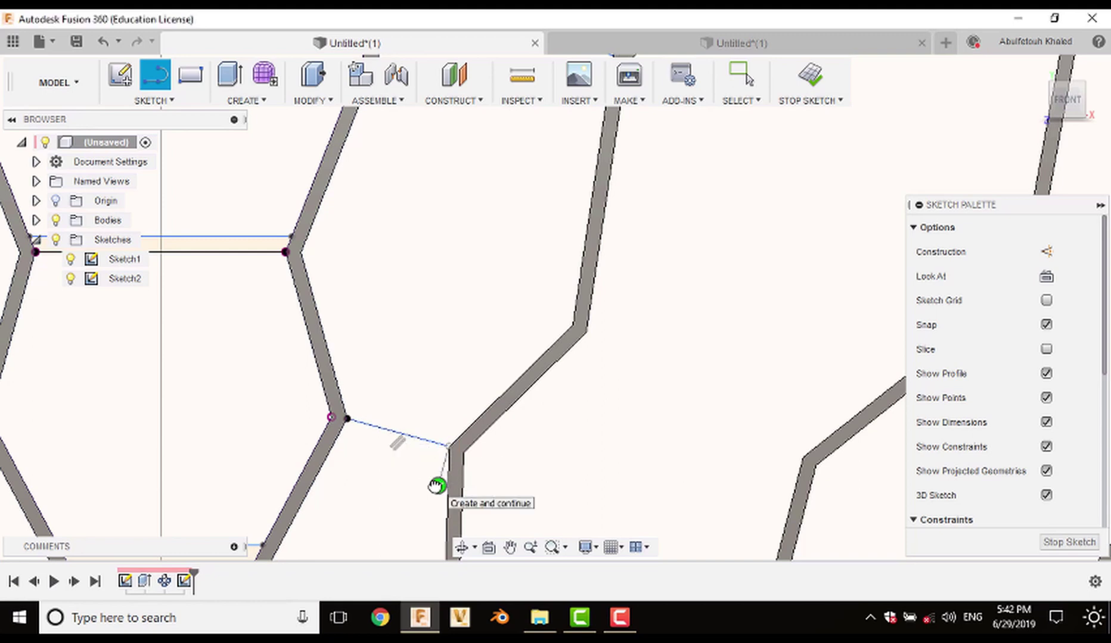
left_click(437, 486)
left_click(450, 446)
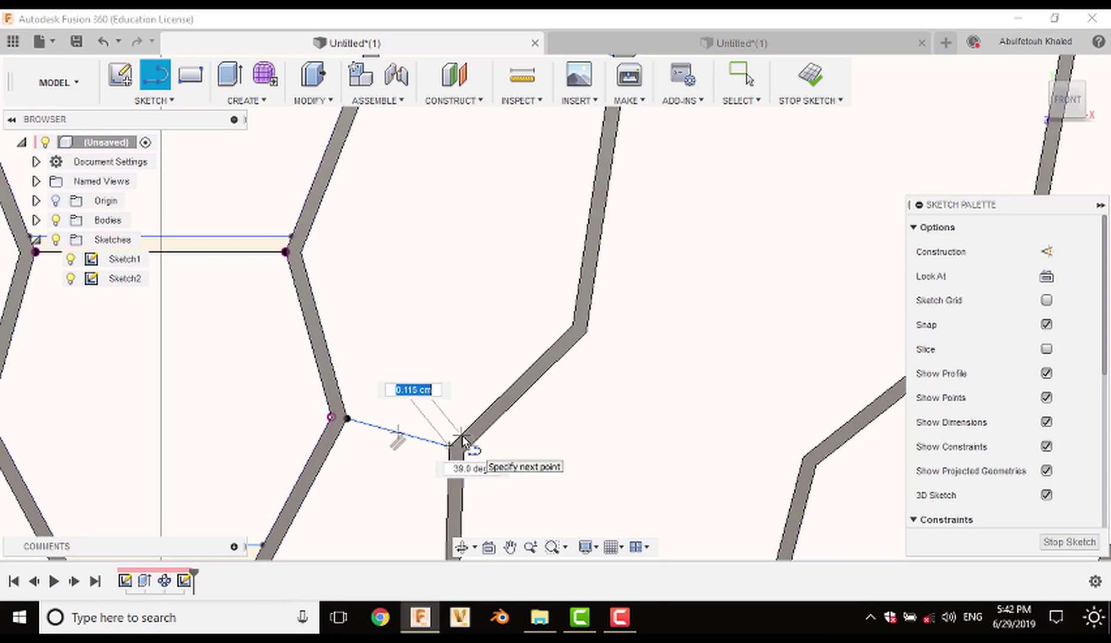
left_click(460, 440)
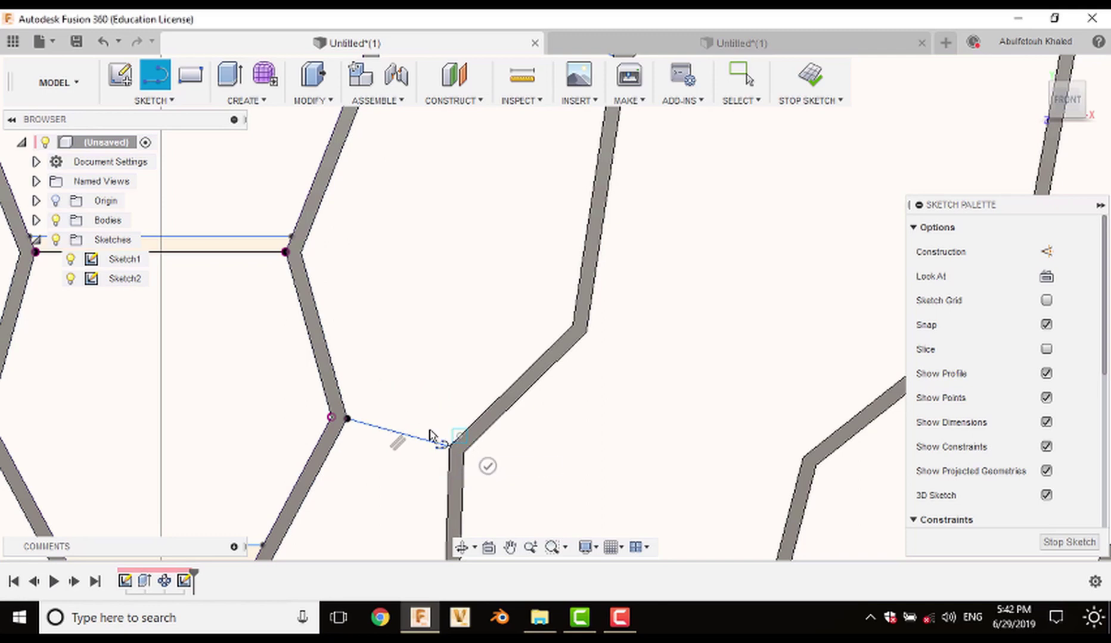
left_click(346, 408)
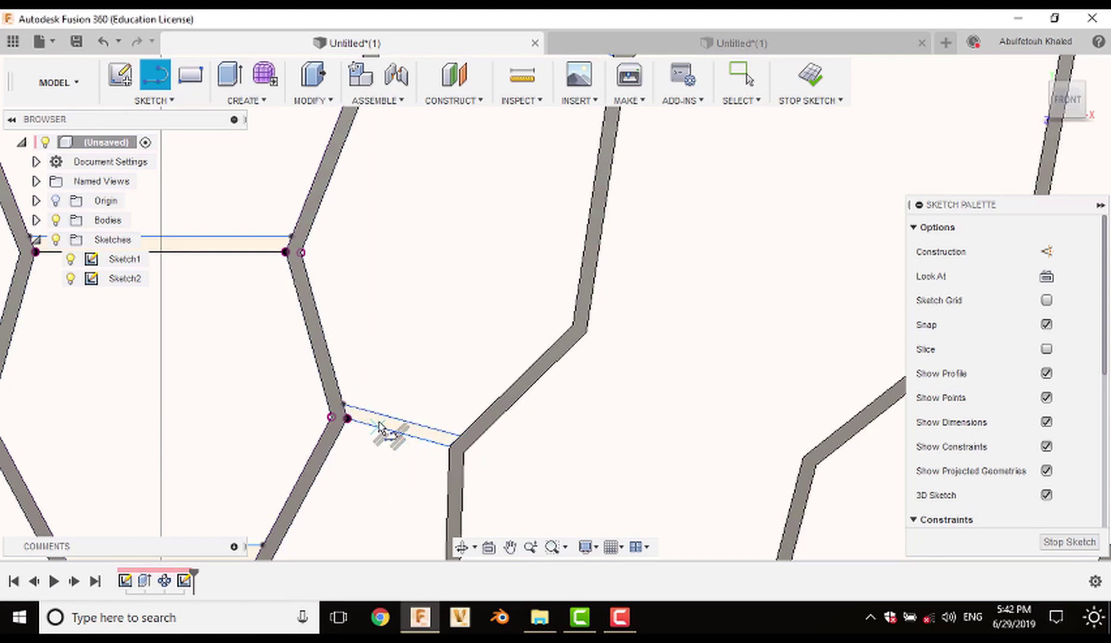
Step: Draw a third slanted crossbar of two parallel lines between the corners of the same two strips nearest the inner circle
middle_click_drag(380, 428, 451, 176)
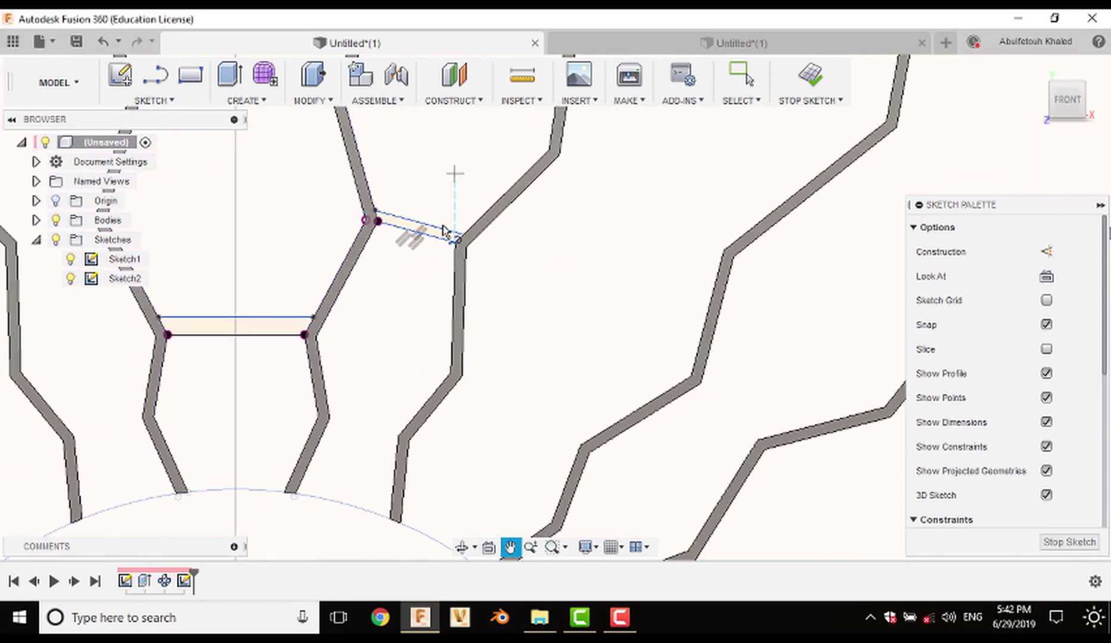
left_click(329, 427)
scroll(393, 441, "up", 5)
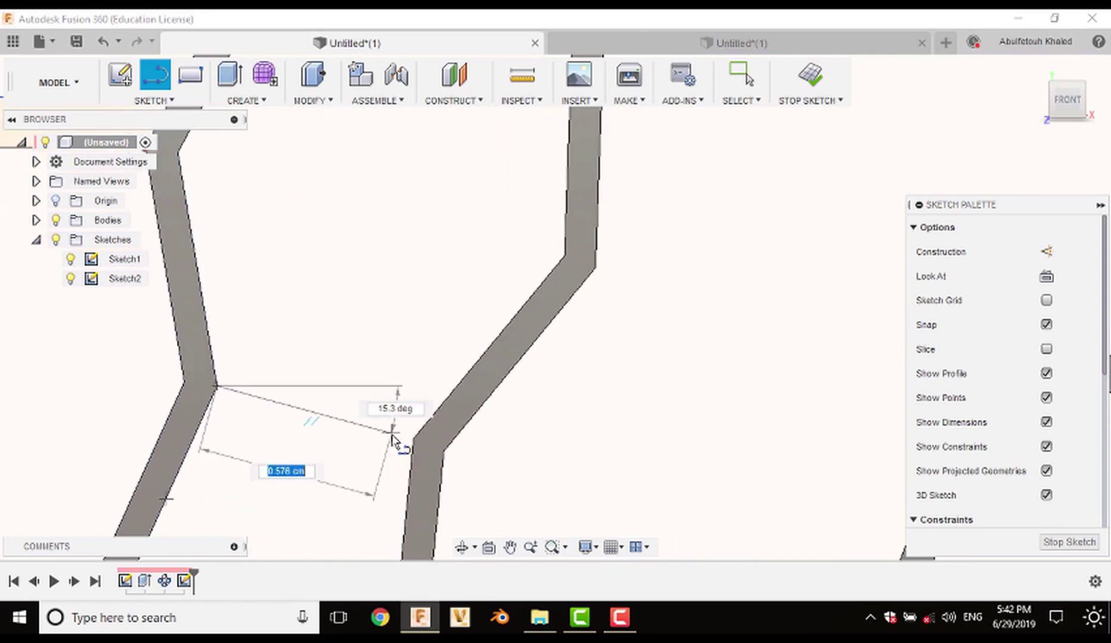
left_click(416, 442)
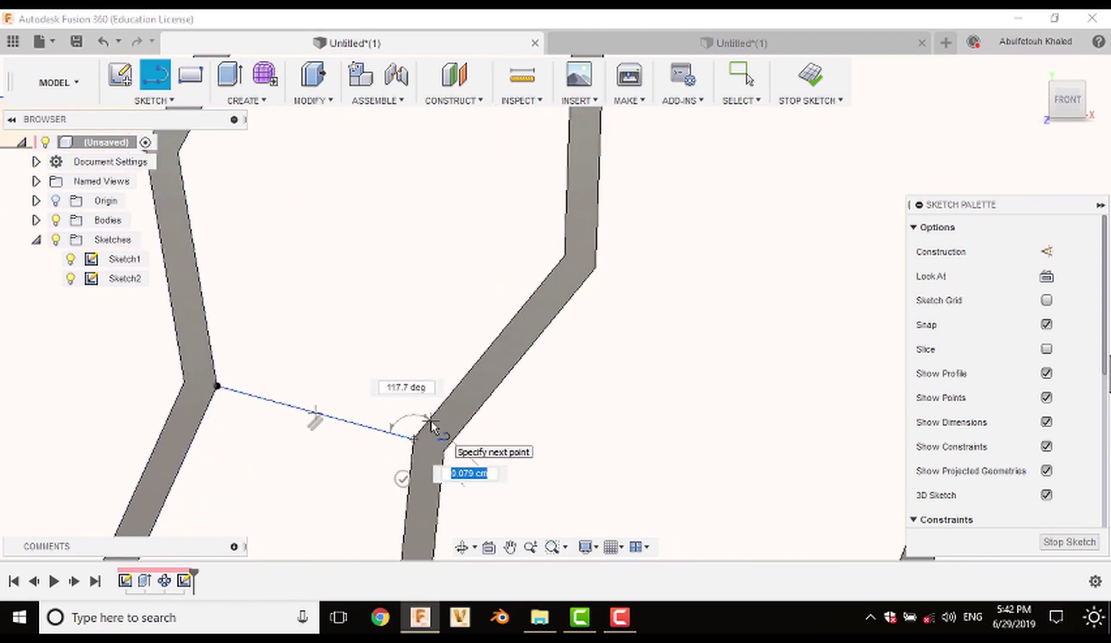
left_click(429, 424)
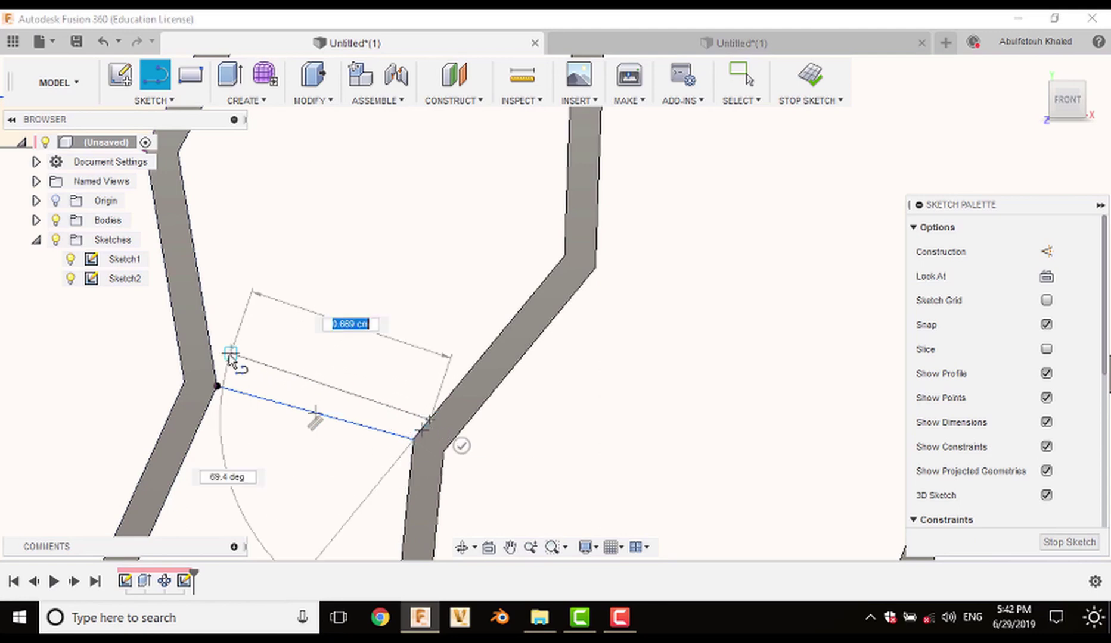
left_click(215, 362)
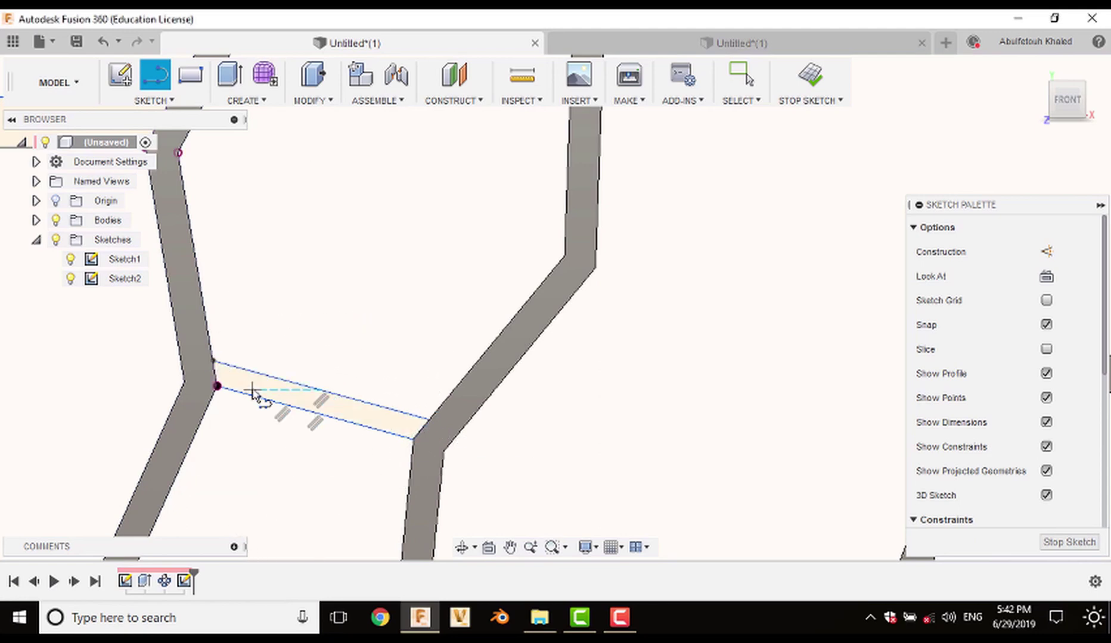
Step: End the Line command and finish the crossbar sketch
scroll(253, 385, "down", 3)
right_click(297, 308)
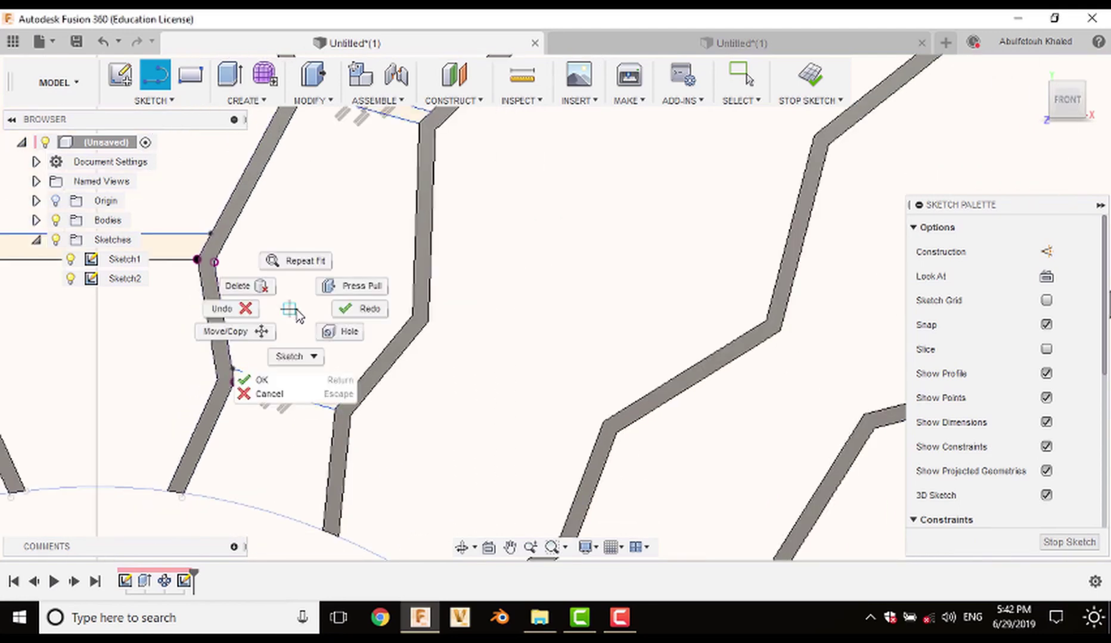
left_click(340, 318)
scroll(380, 334, "down", 3)
left_click(811, 79)
scroll(504, 358, "down", 1)
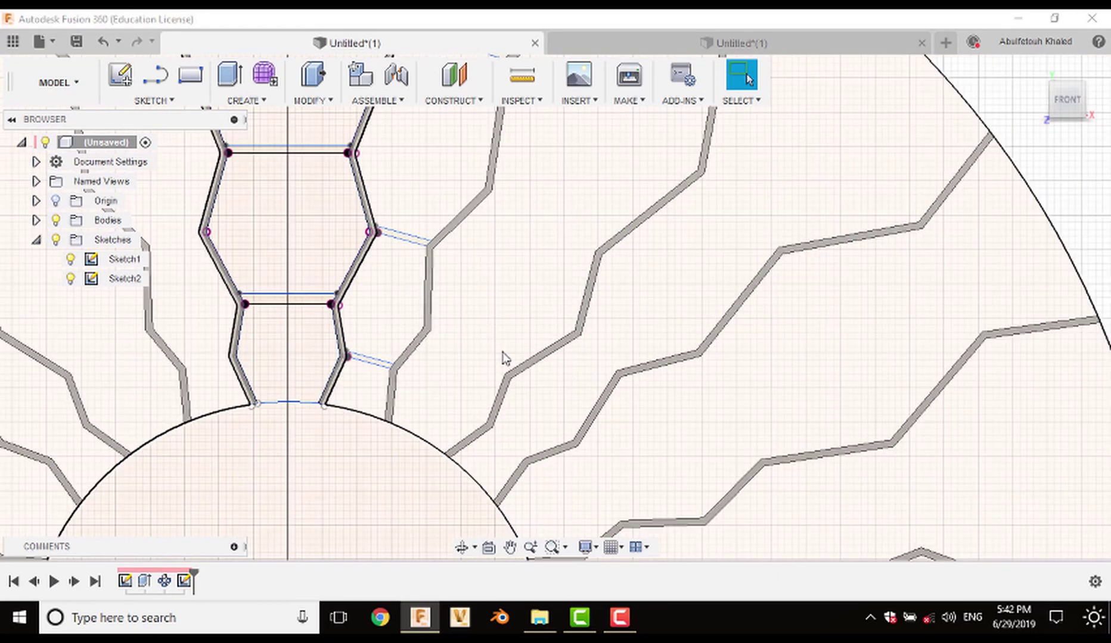
Step: Start an Extrude and select the three horizontal crossbar profiles between the original strip pair
scroll(503, 358, "down", 2)
middle_click_drag(495, 359, 521, 362, "shift")
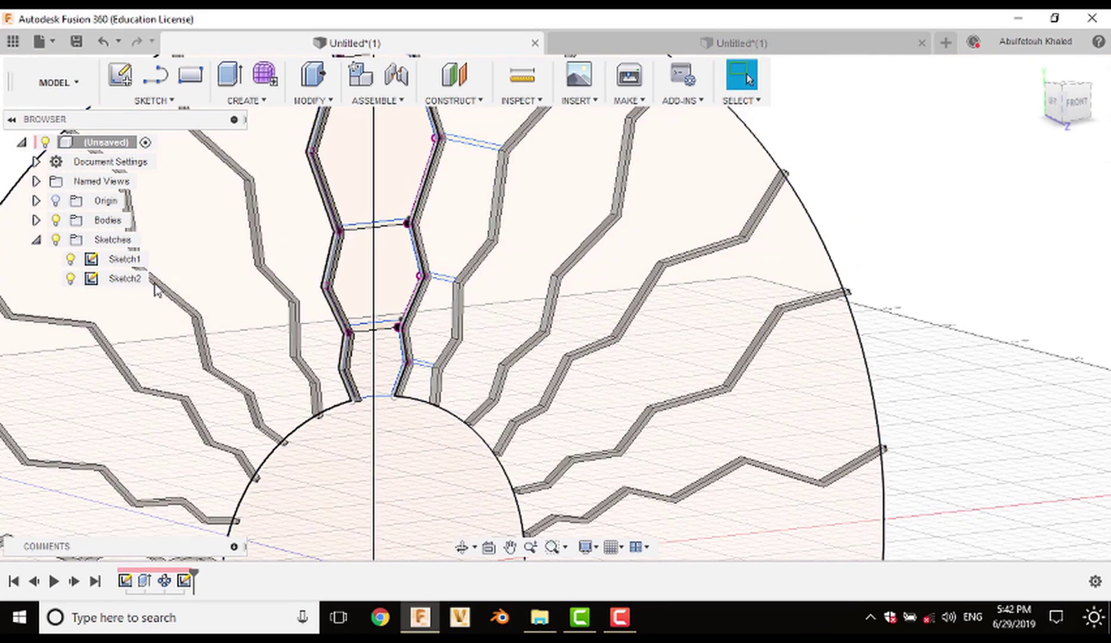
scroll(402, 355, "up", 2)
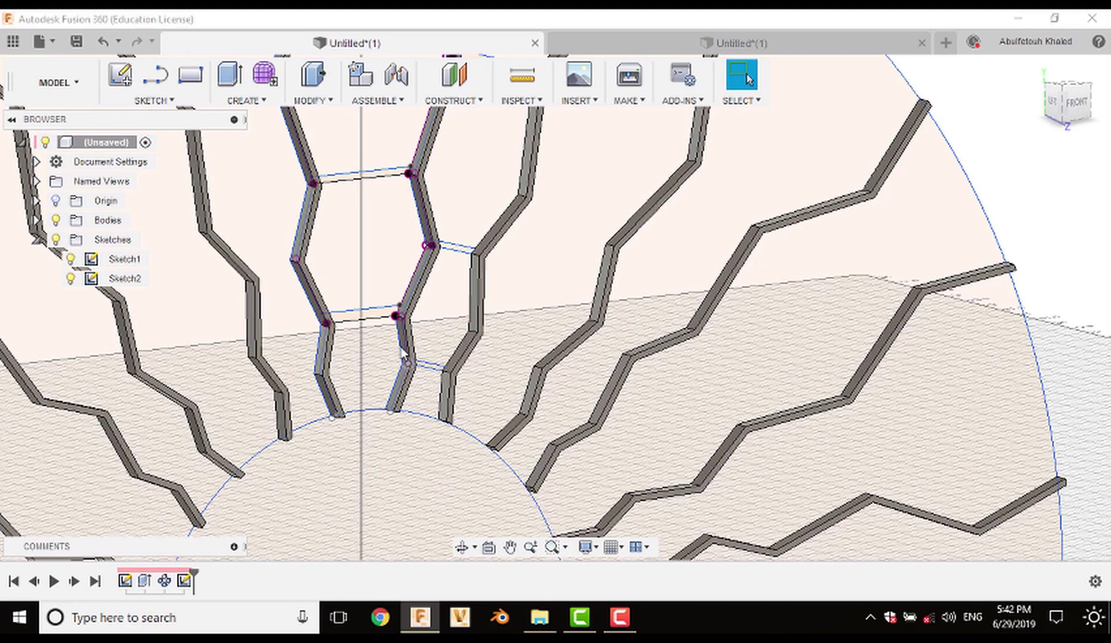
key("e")
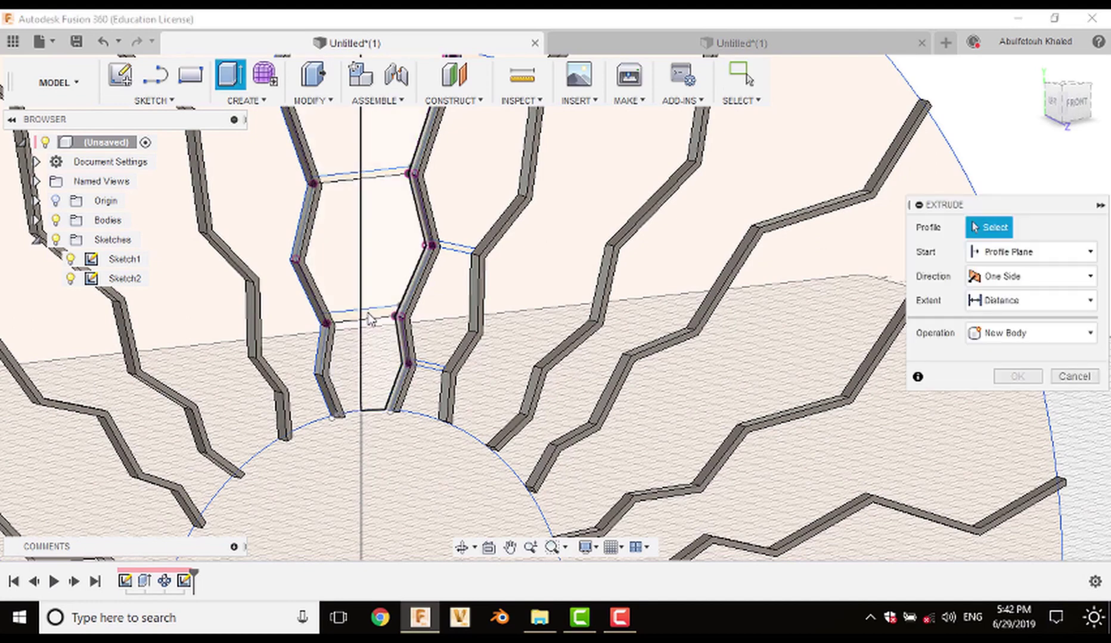
left_click(367, 317)
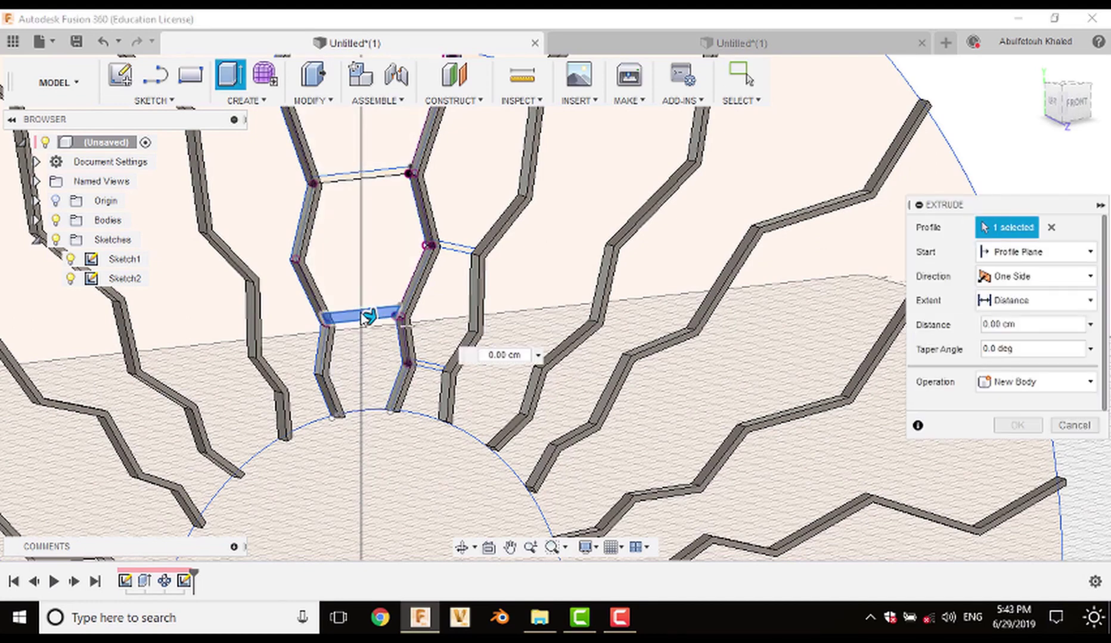
left_click(355, 182)
scroll(364, 214, "up", 3)
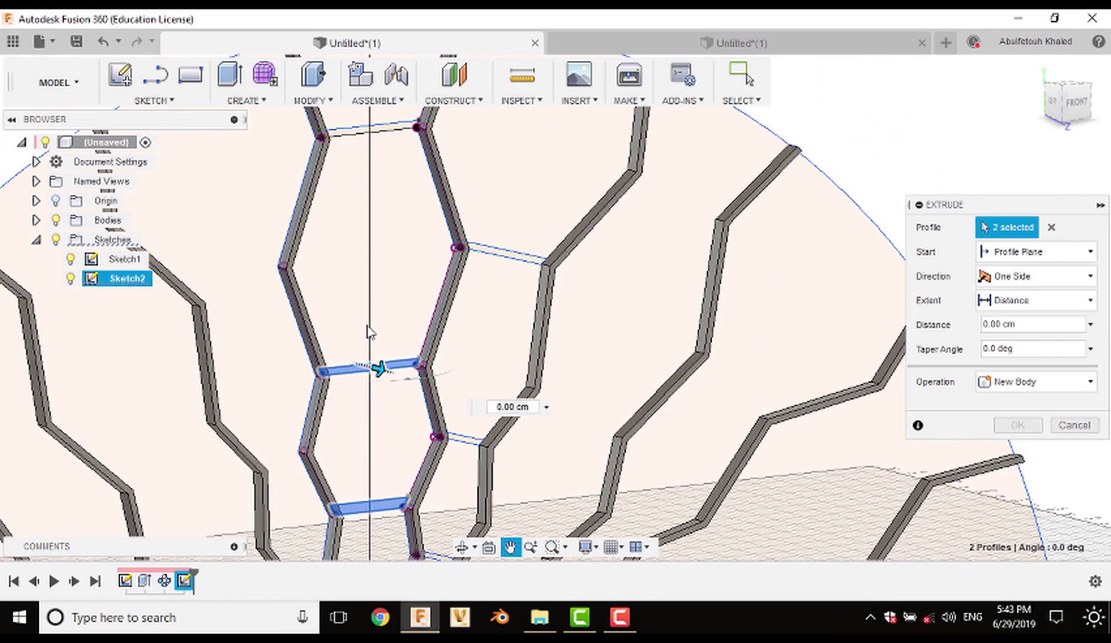
left_click(355, 137)
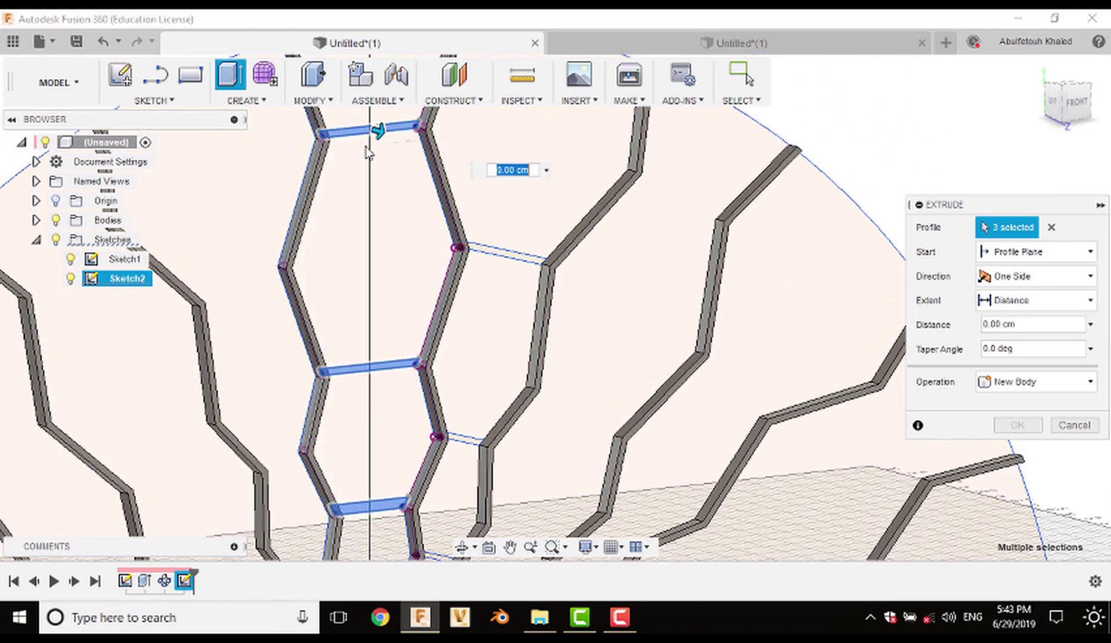
Step: Hide Sketch1 and add the three slanted crossbar profiles between the neighbouring strips to the Extrude selection
left_click(507, 259)
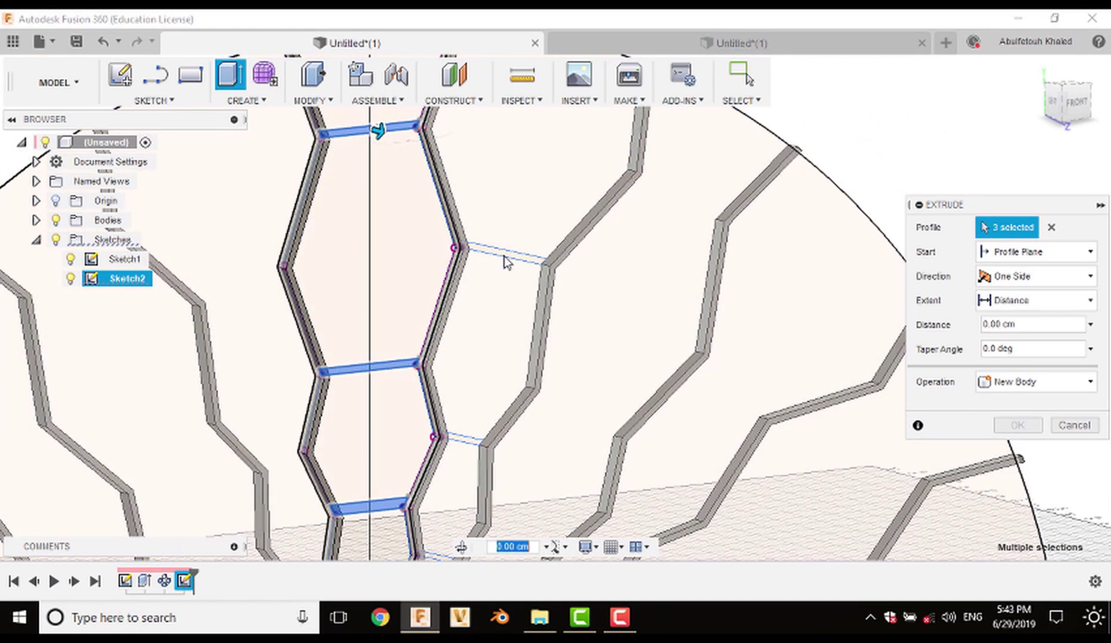
left_click(509, 260)
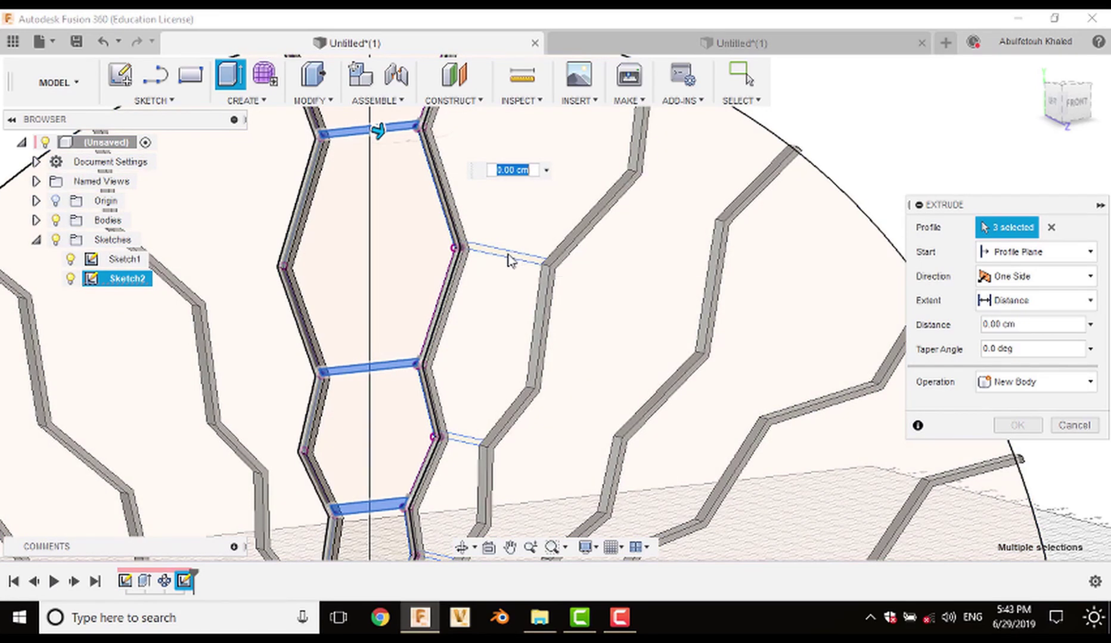
left_click(70, 260)
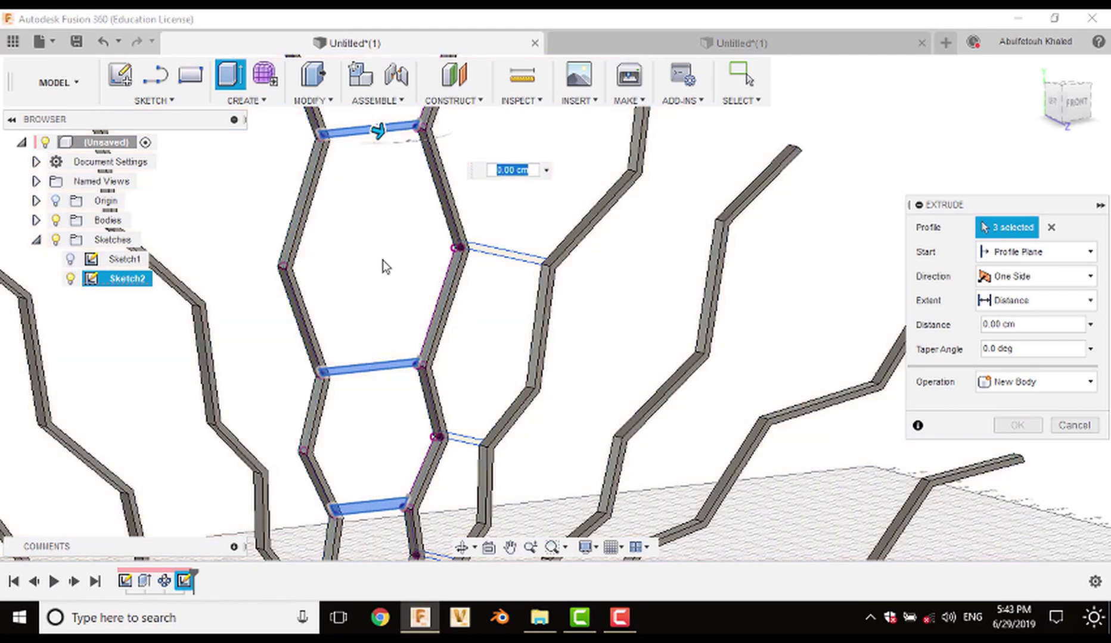
left_click(499, 257)
middle_click_drag(509, 392, 481, 314, "shift")
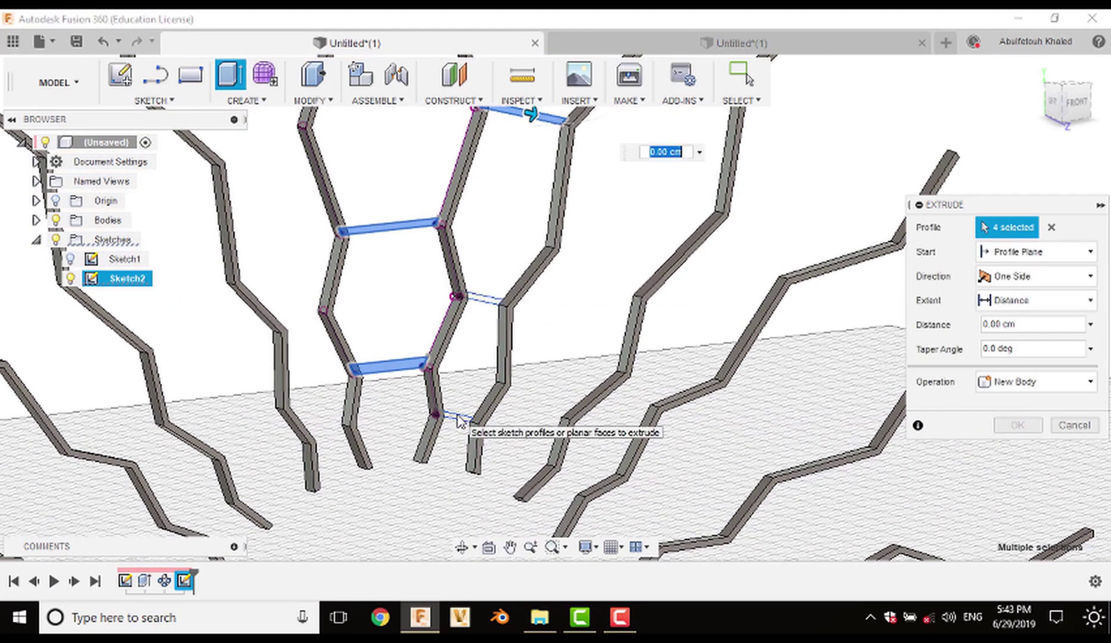
left_click(486, 303)
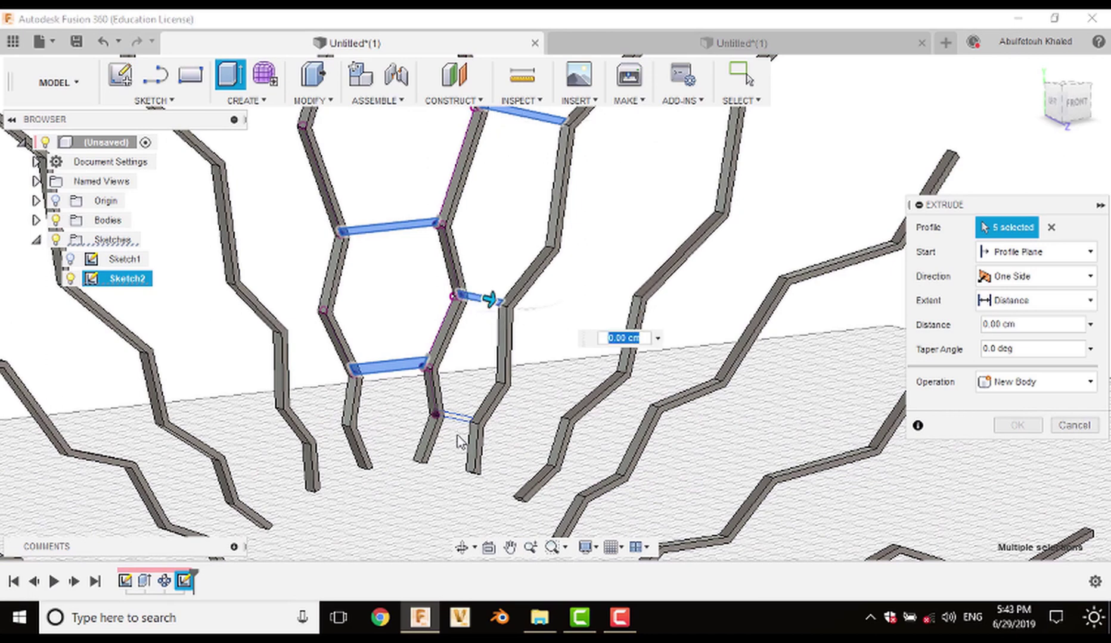
left_click(466, 415)
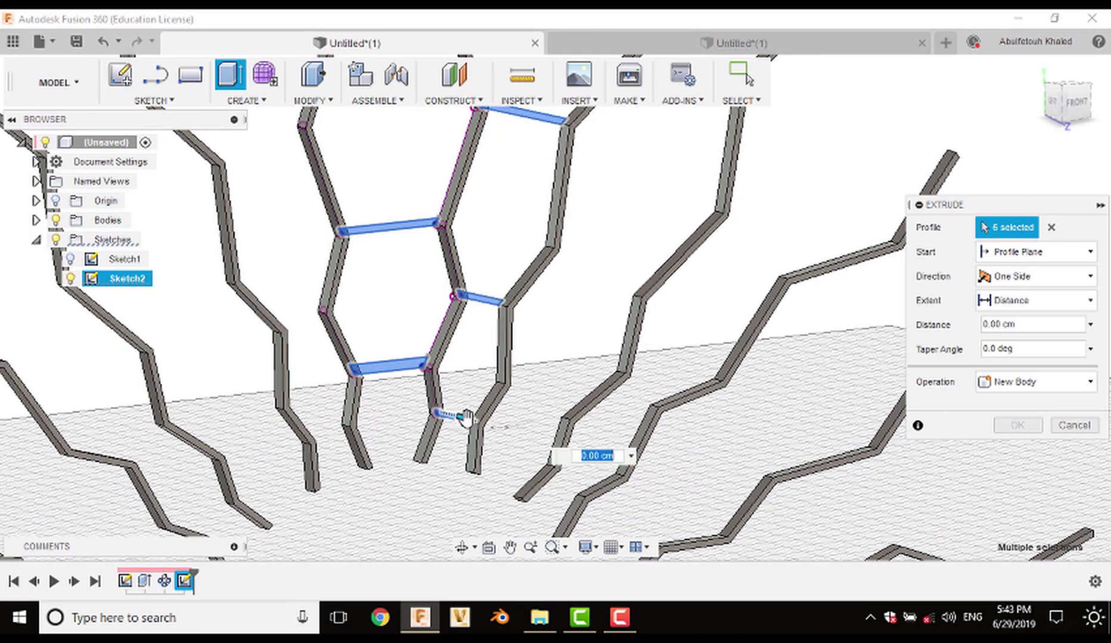
Step: Extrude the six crossbar profiles 0.223 cm to one side as new bodies
left_click_drag(468, 417, 470, 418)
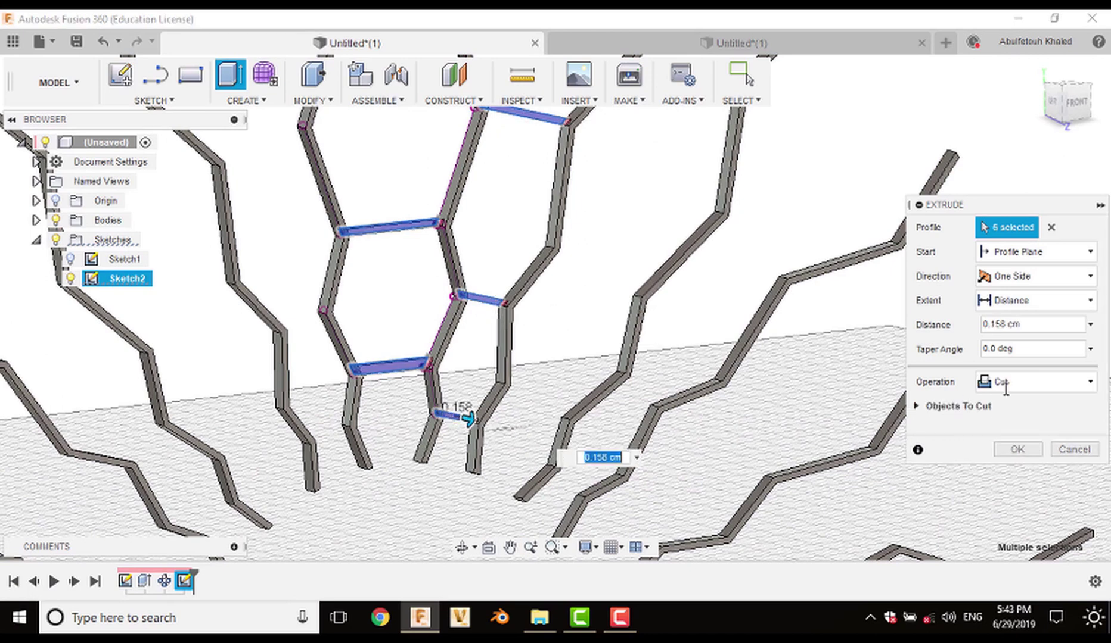
left_click(1036, 382)
left_click(1016, 463)
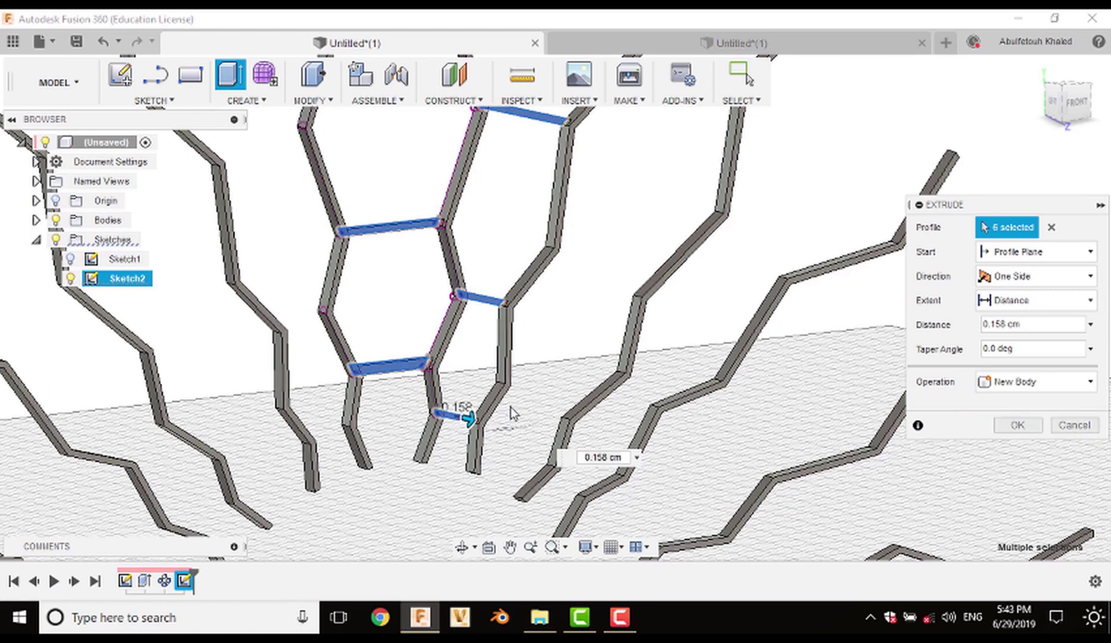
left_click_drag(467, 414, 469, 417)
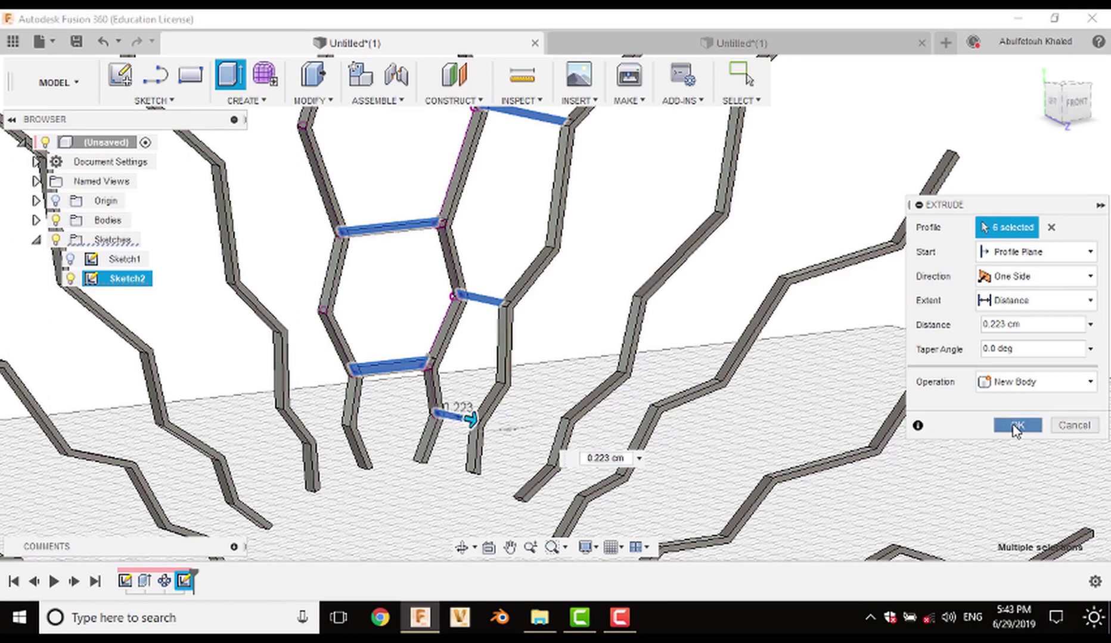
left_click(1016, 427)
Step: Show Sketch1 with its concentric circles again
scroll(672, 429, "down", 5)
mouse_move(672, 429)
middle_mouse_down("shift")
mouse_move(714, 427)
mouse_move(667, 417)
middle_mouse_up("shift")
left_click(75, 261)
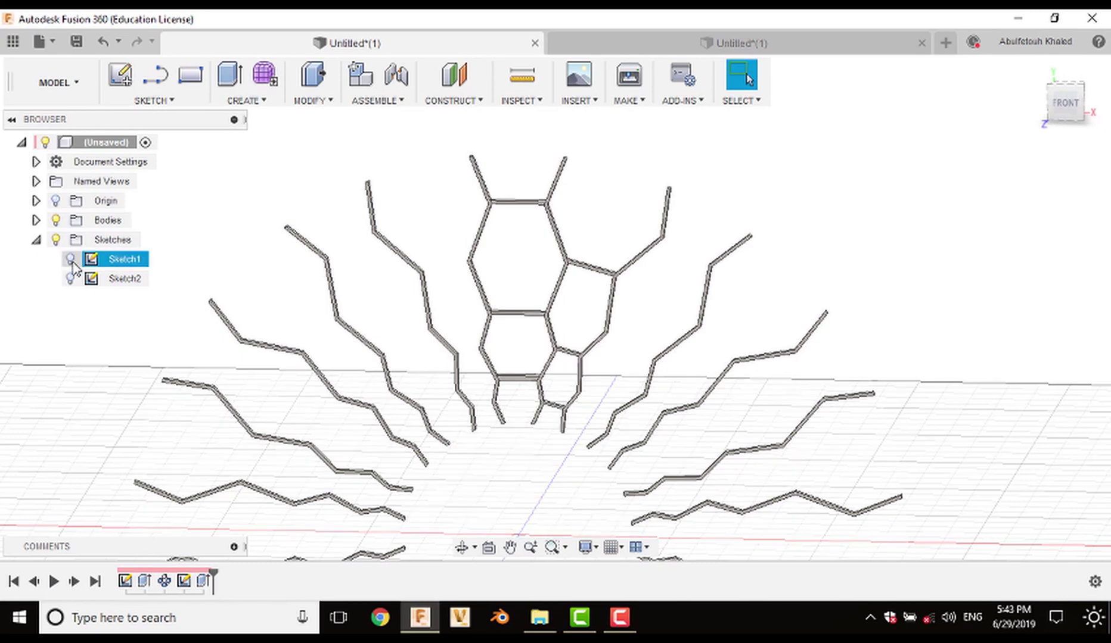
left_click(71, 260)
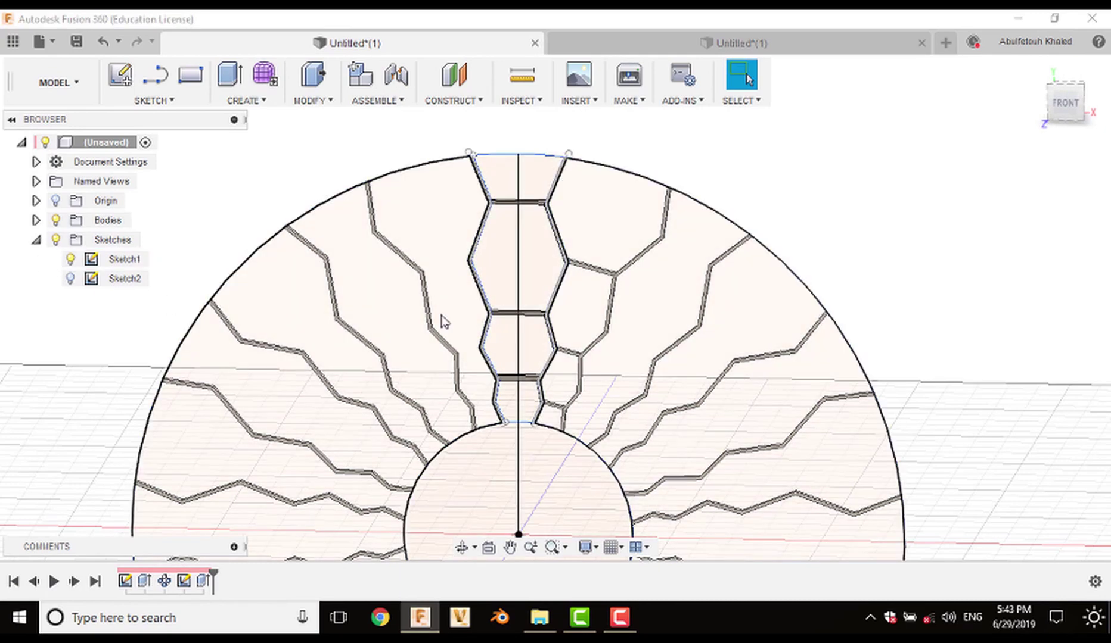
Step: Circular-pattern the six crossbar bodies around the inner circle's axis as a full pattern with a quantity of 12
left_click(266, 106)
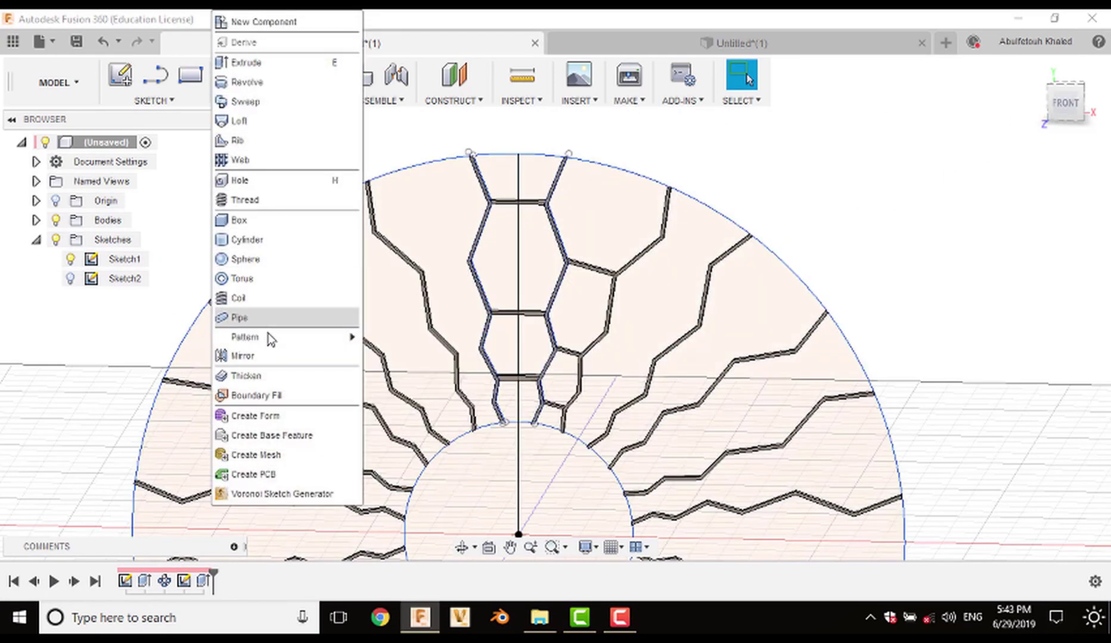
mouse_move(271, 338)
left_click(372, 359)
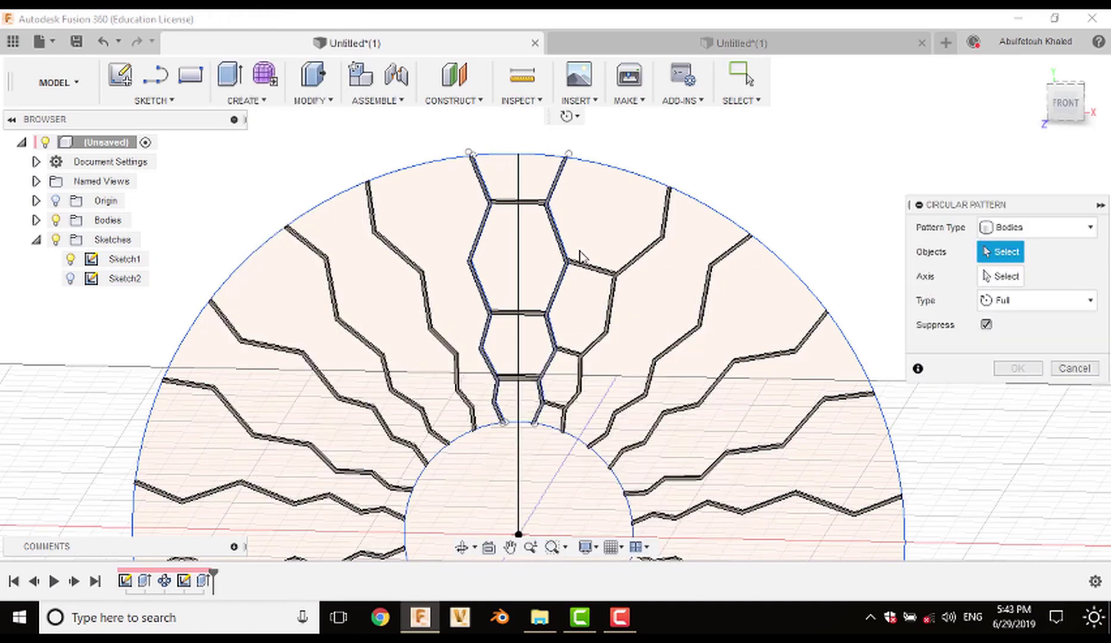
left_click(525, 208)
left_click(523, 369)
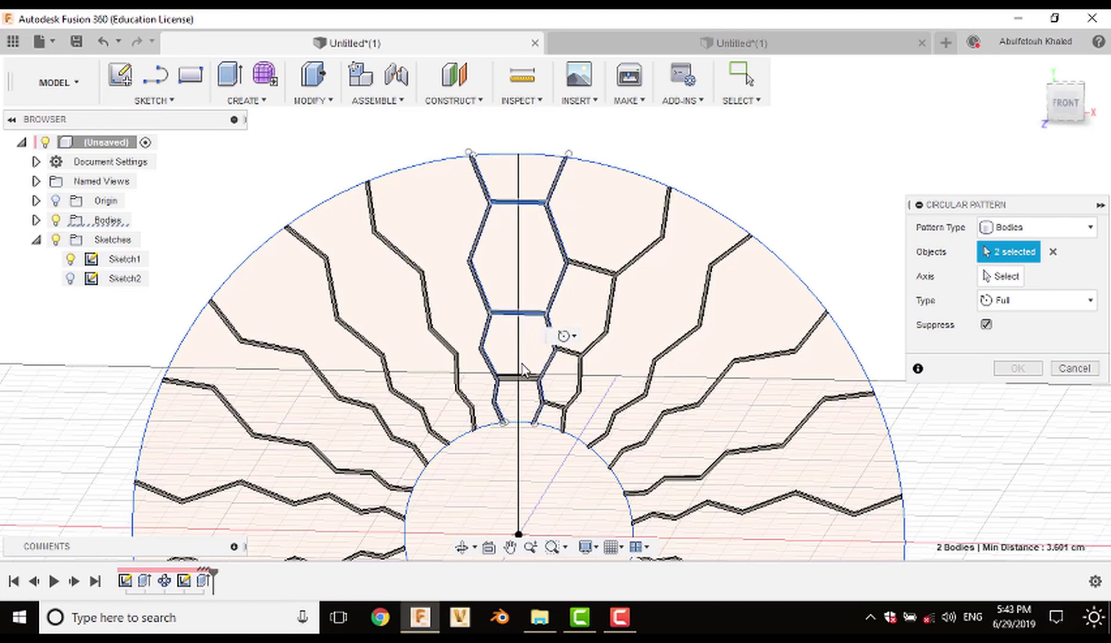
left_click(523, 379)
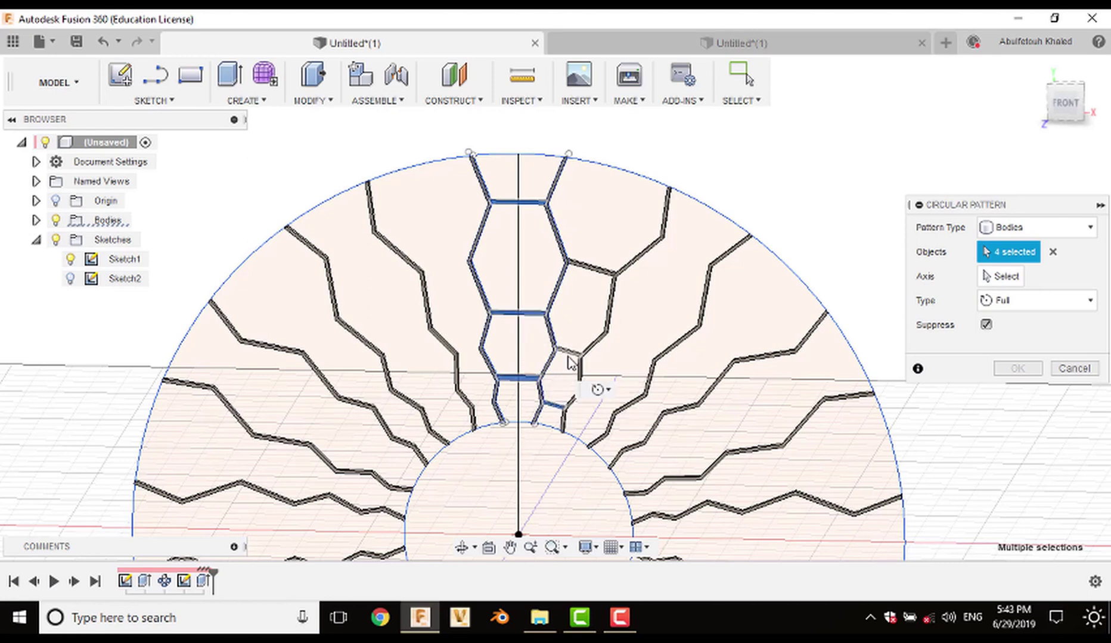
left_click(1001, 276)
left_click(582, 450)
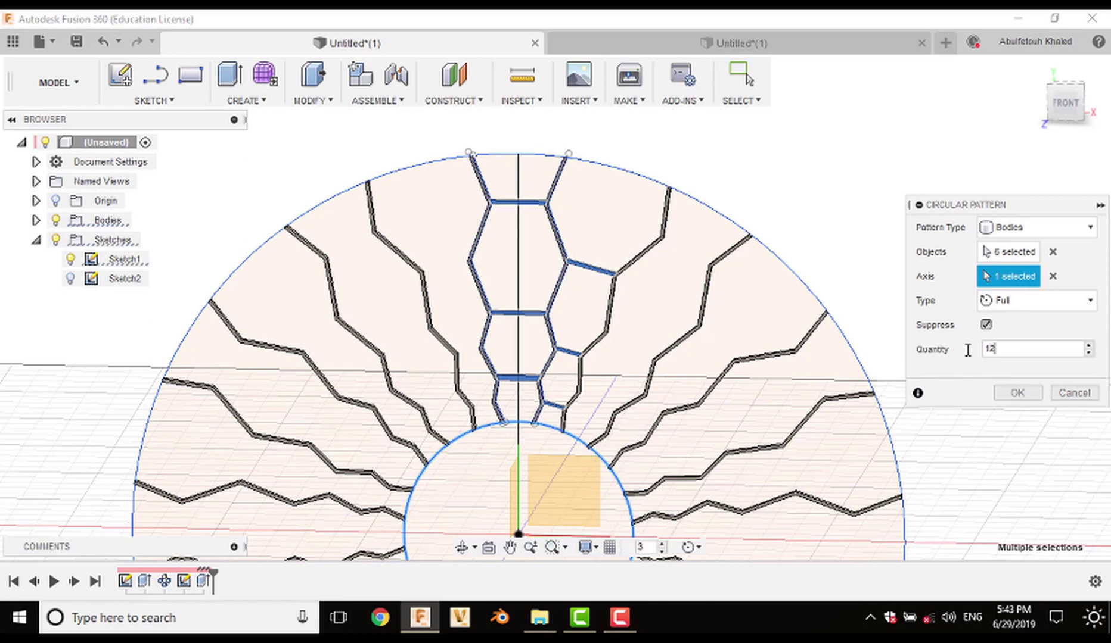
left_click(1040, 398)
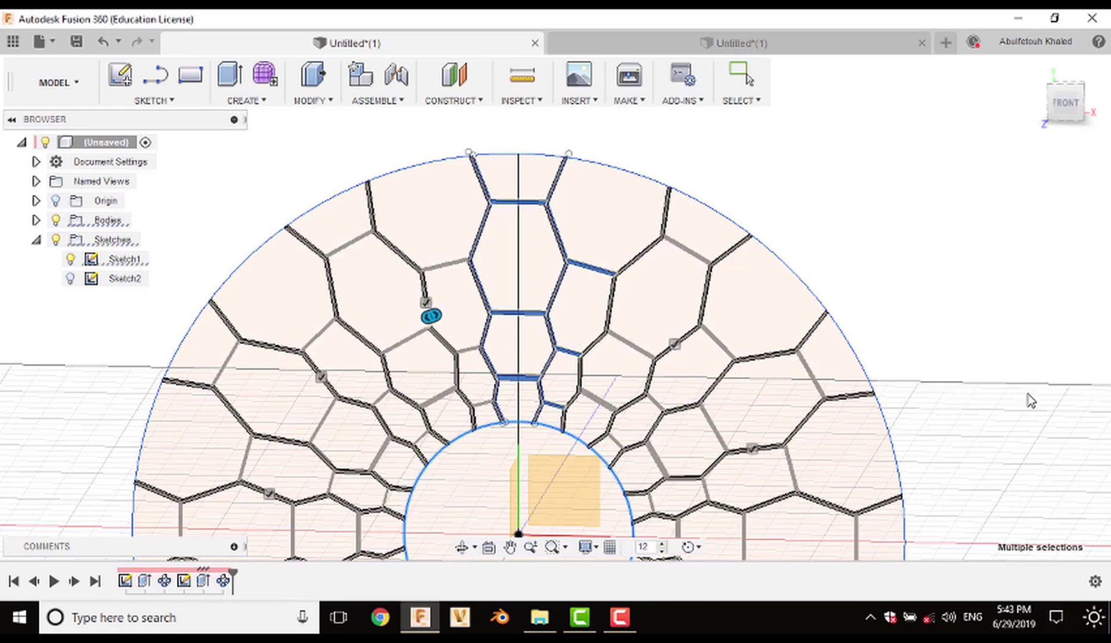
Step: Look at the disc squarely from the front and hide Sketch1
scroll(941, 344, "down", 5)
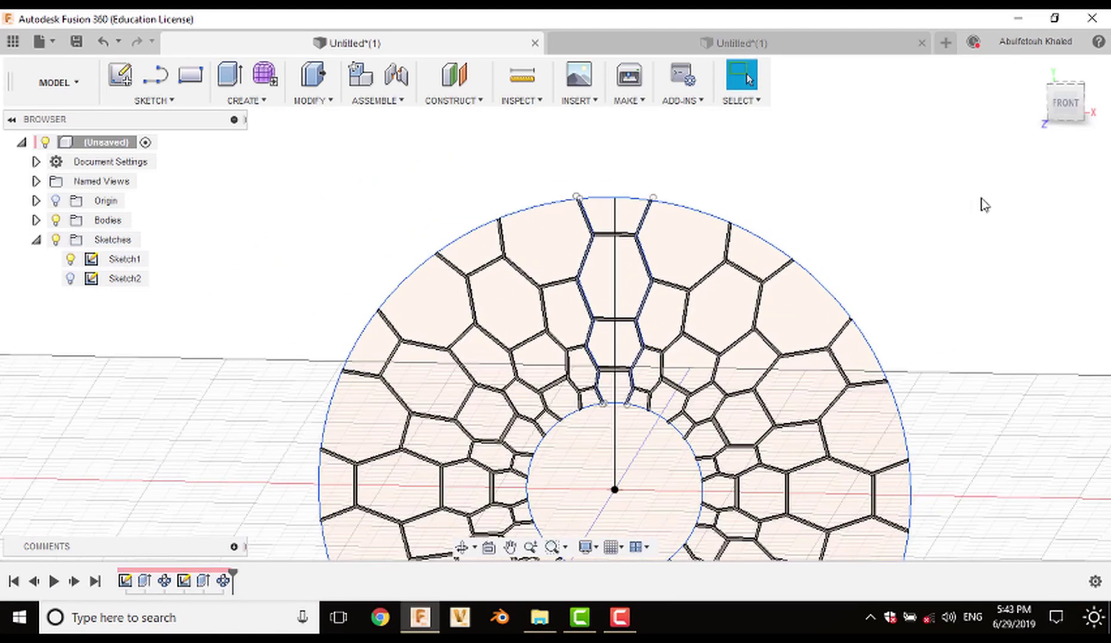
left_click(1064, 106)
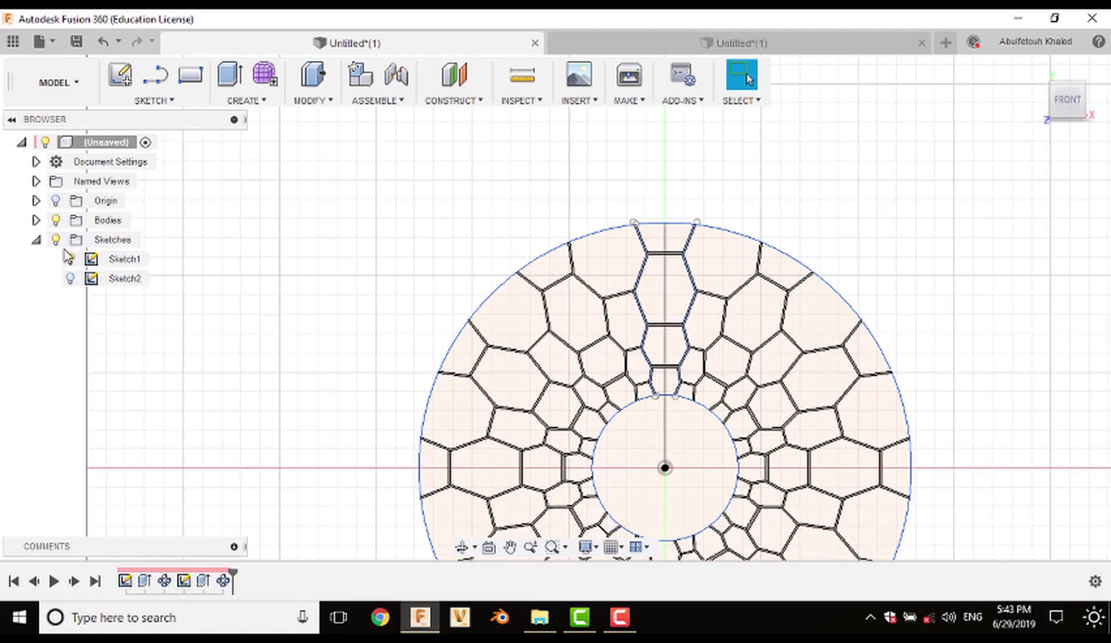
left_click(70, 259)
scroll(560, 313, "down", 4)
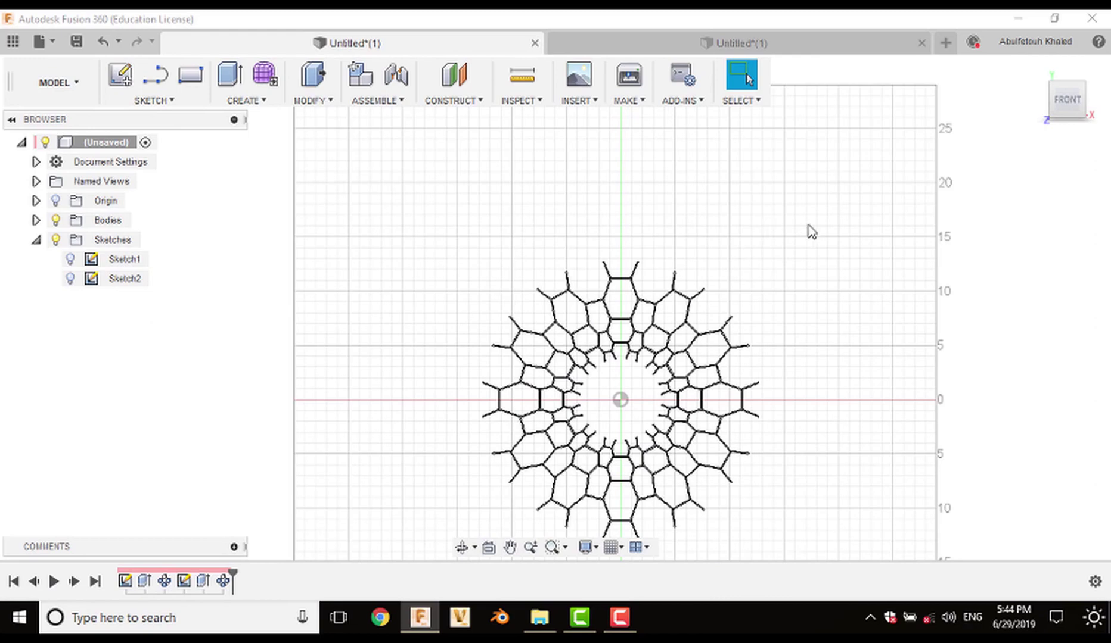
scroll(805, 274, "up", 1)
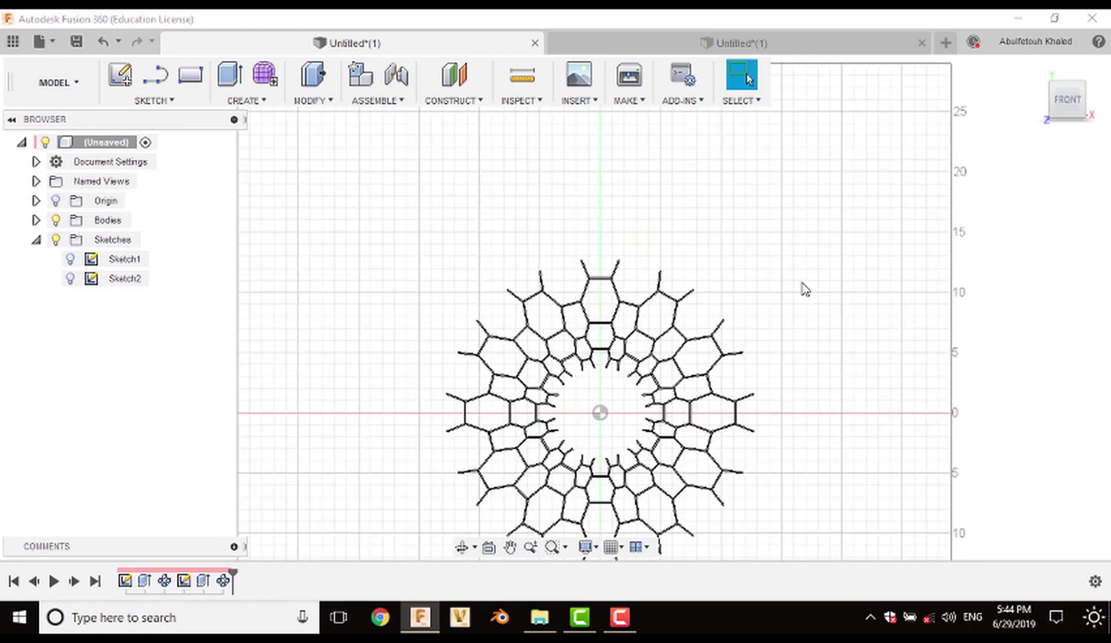
Step: Sketch two concentric circles on the front plane from the origin, one through the strips' outer ends and one slightly larger, and finish the sketch
key("c")
left_click(632, 395)
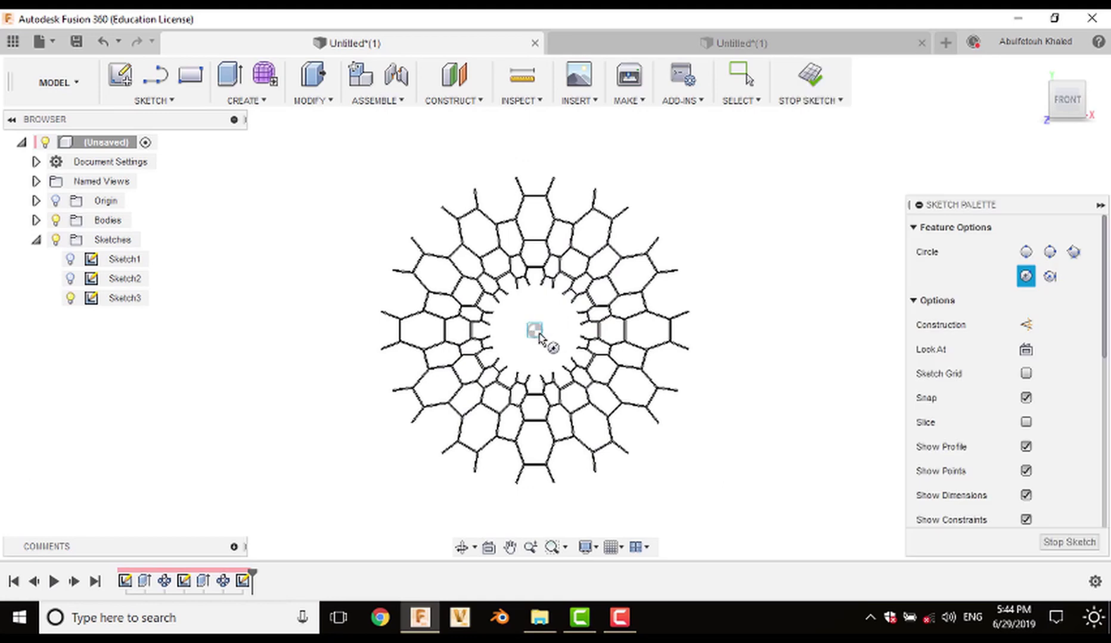
left_click(535, 331)
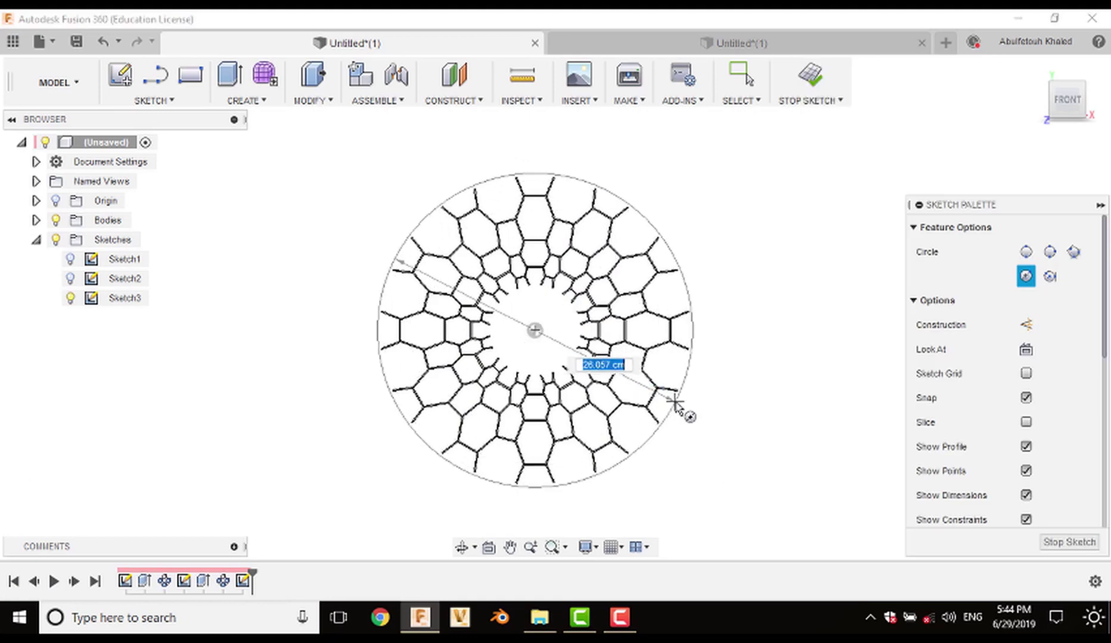
left_click(672, 405)
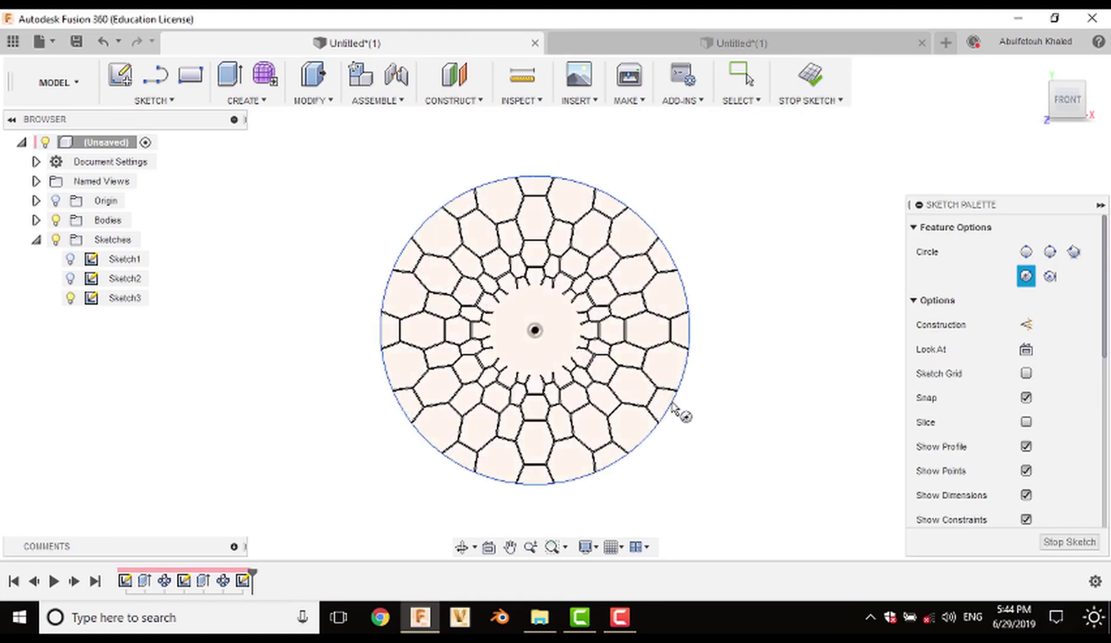
left_click(535, 330)
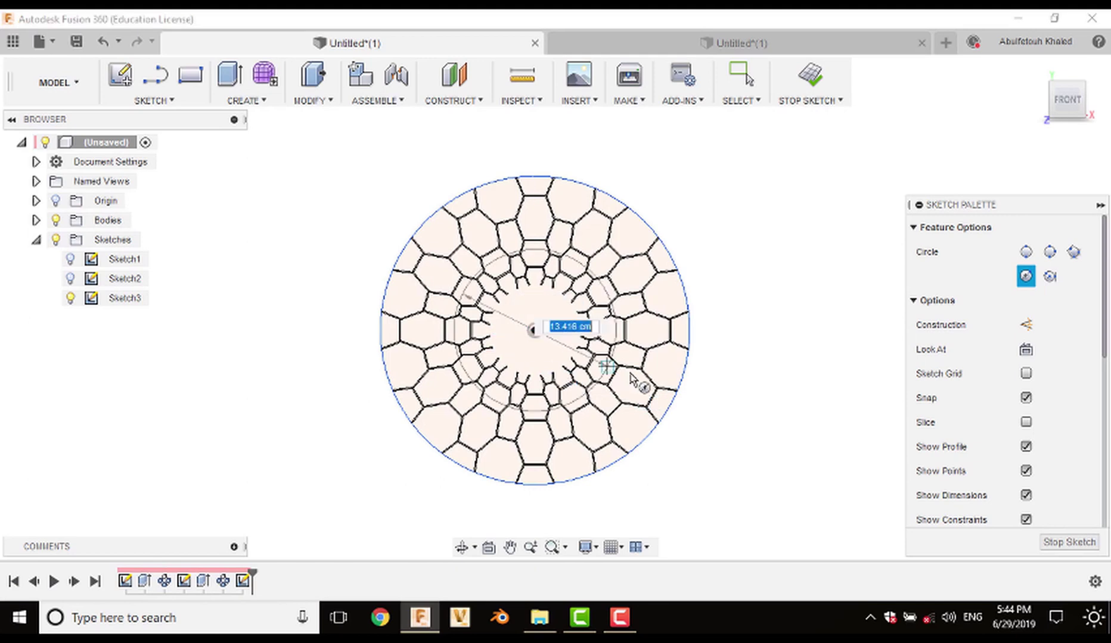
left_click(679, 397)
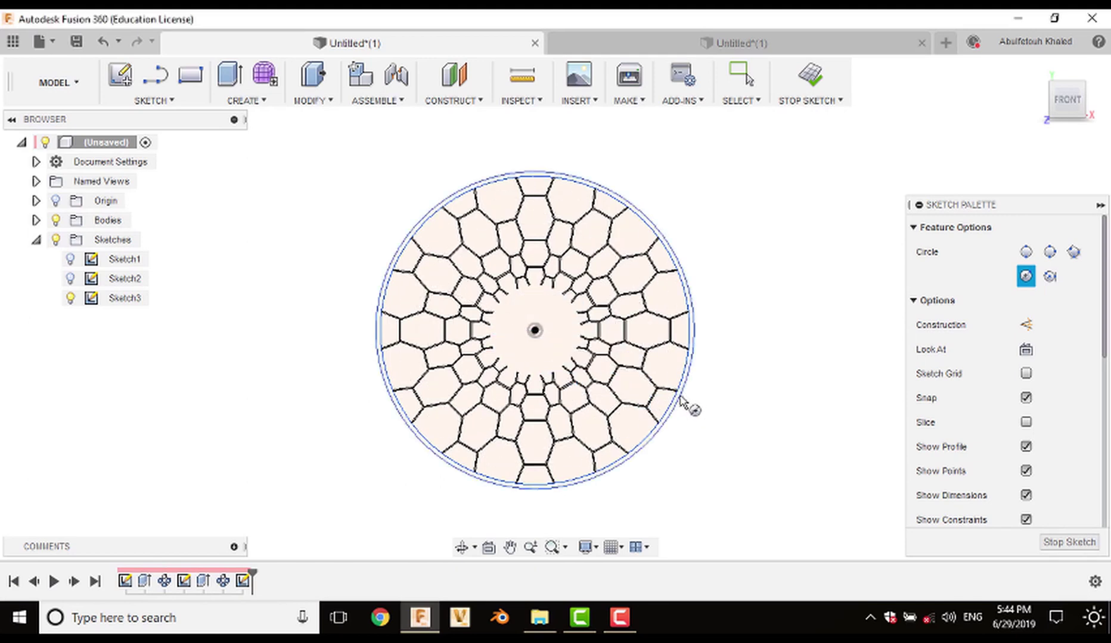
left_click(817, 88)
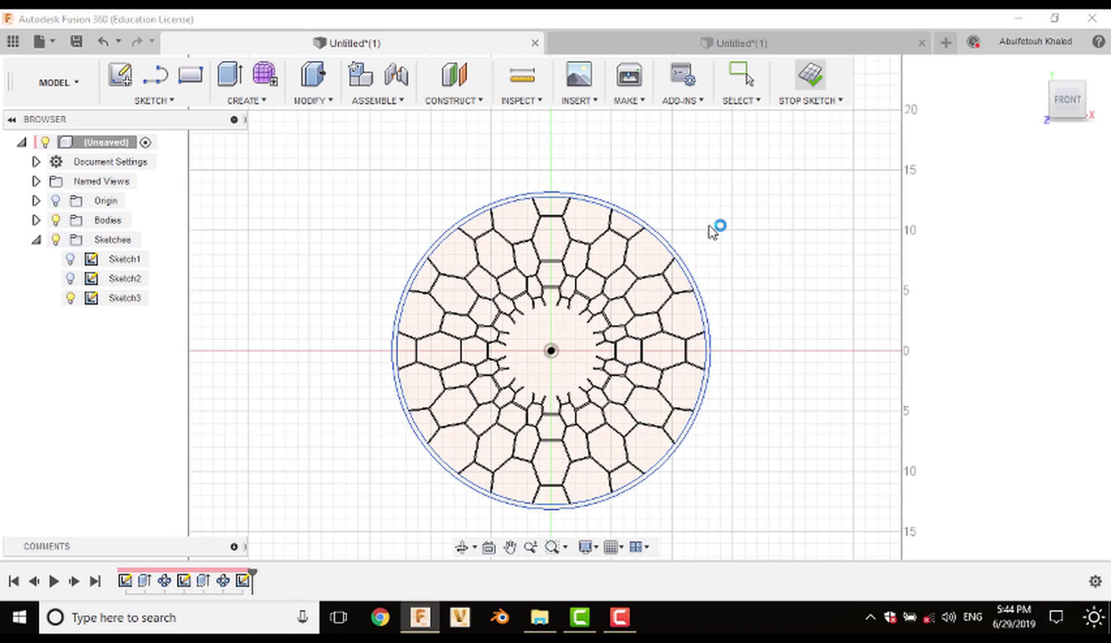
Step: Extrude the narrow ring between the two outer circles 0.504 cm to one side as a new body
middle_click_drag(651, 213, 697, 231, "shift")
key("e")
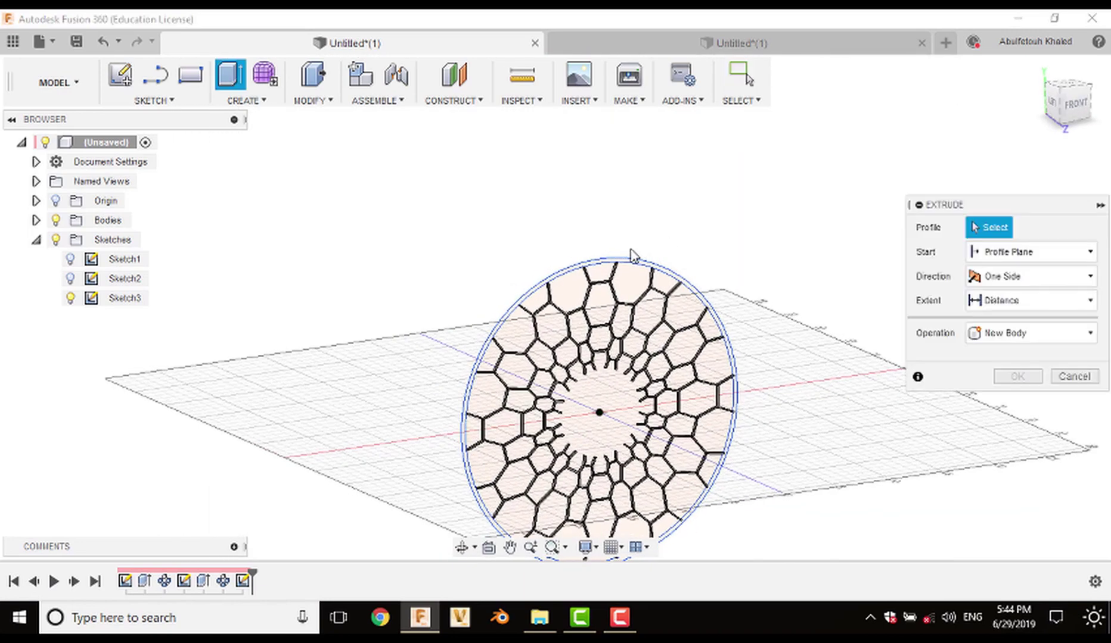
left_click(606, 286)
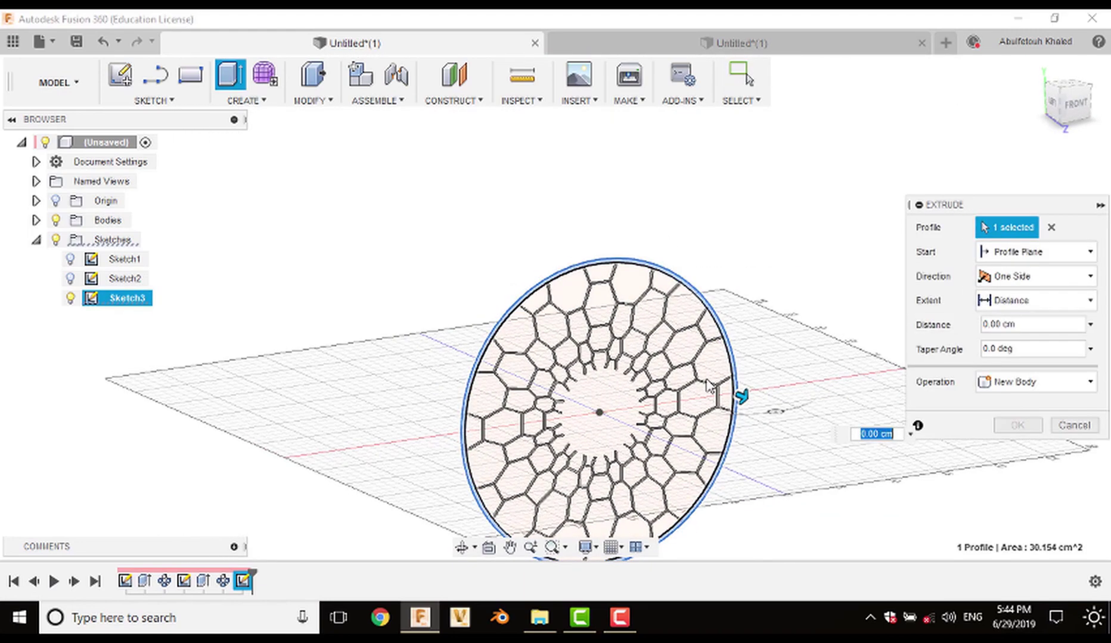
left_click_drag(739, 392, 749, 391)
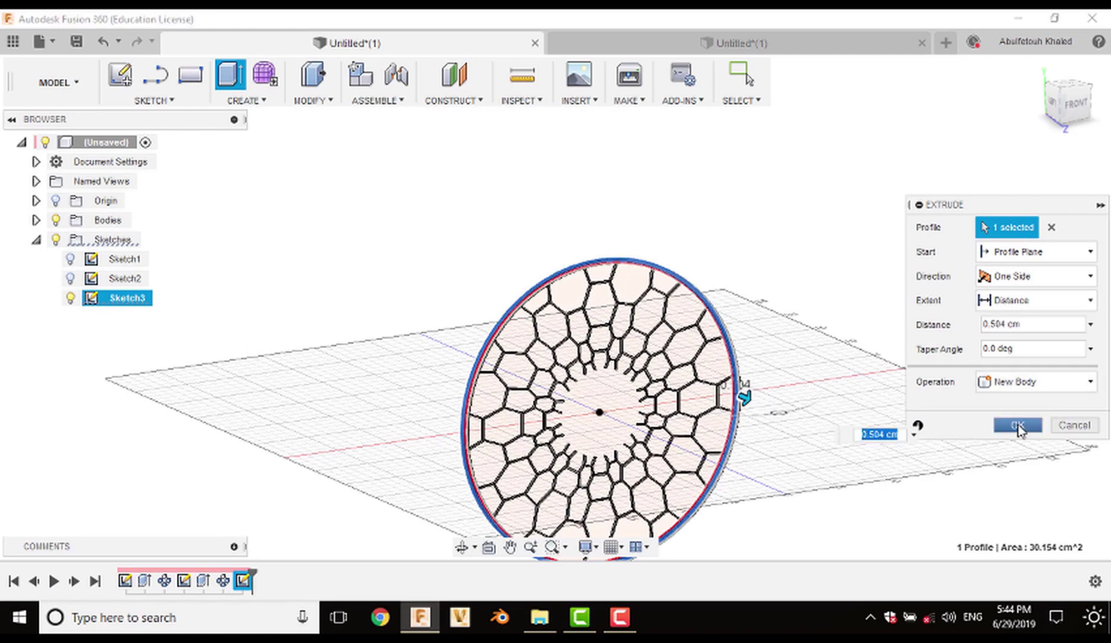
left_click(1017, 425)
Step: Select the outer ring with all strips and crossbars and combine them into one body with the Join operation
middle_click_drag(795, 445, 723, 441, "shift")
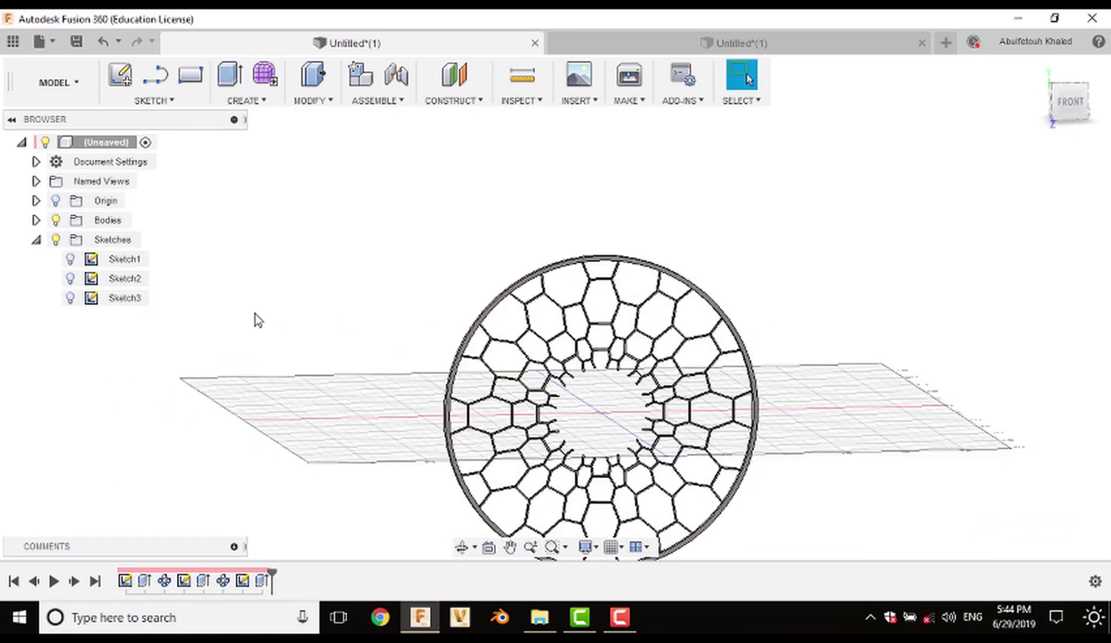
left_click(1073, 103)
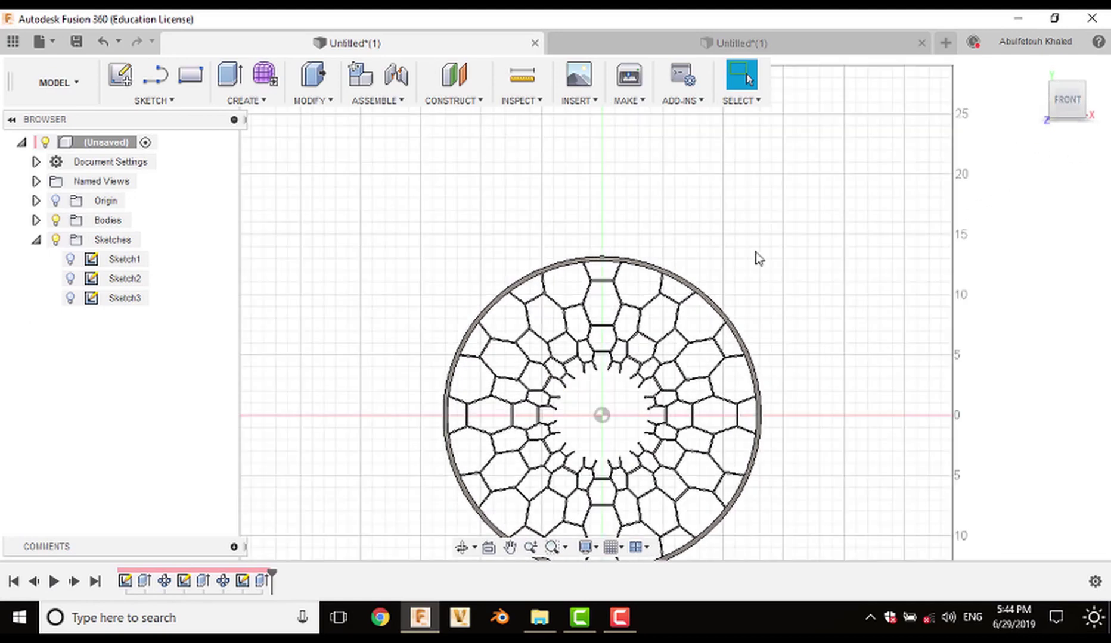
left_click_drag(536, 434, 401, 365)
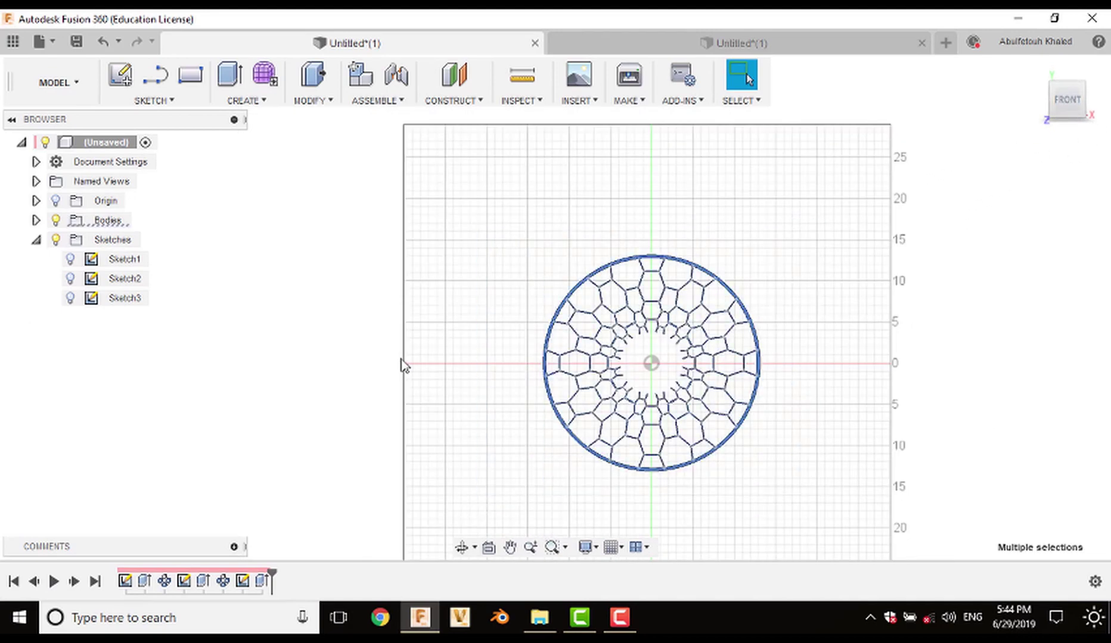
left_click(310, 102)
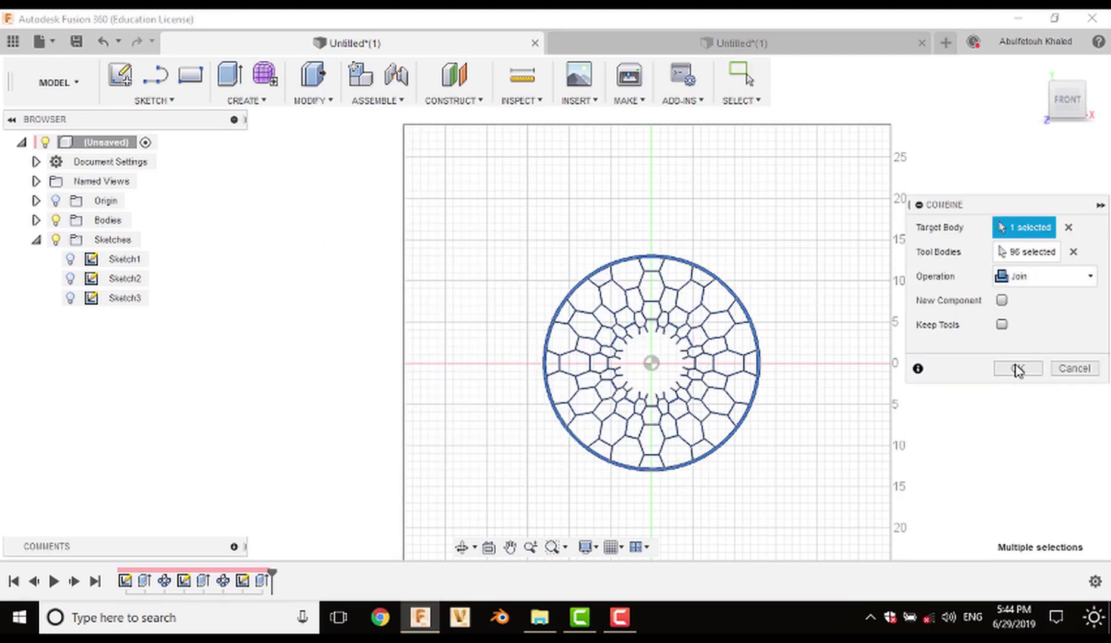
left_click(1018, 369)
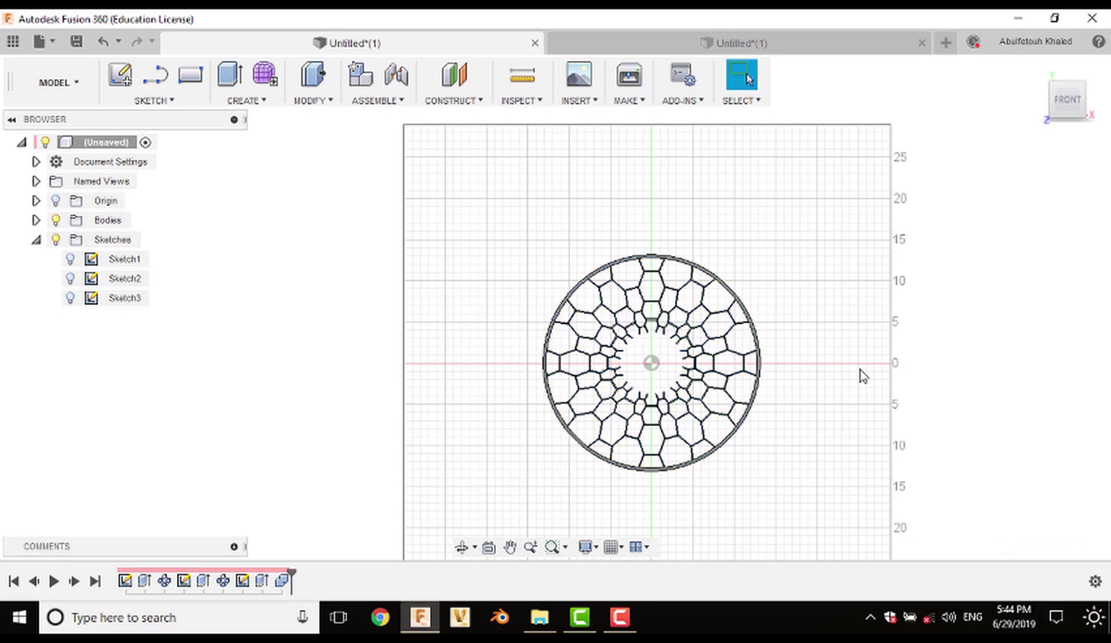
Step: Project the patterned strip body and the outer ring body as whole bodies into a new sketch on the front plane
middle_click_drag(798, 366, 749, 336)
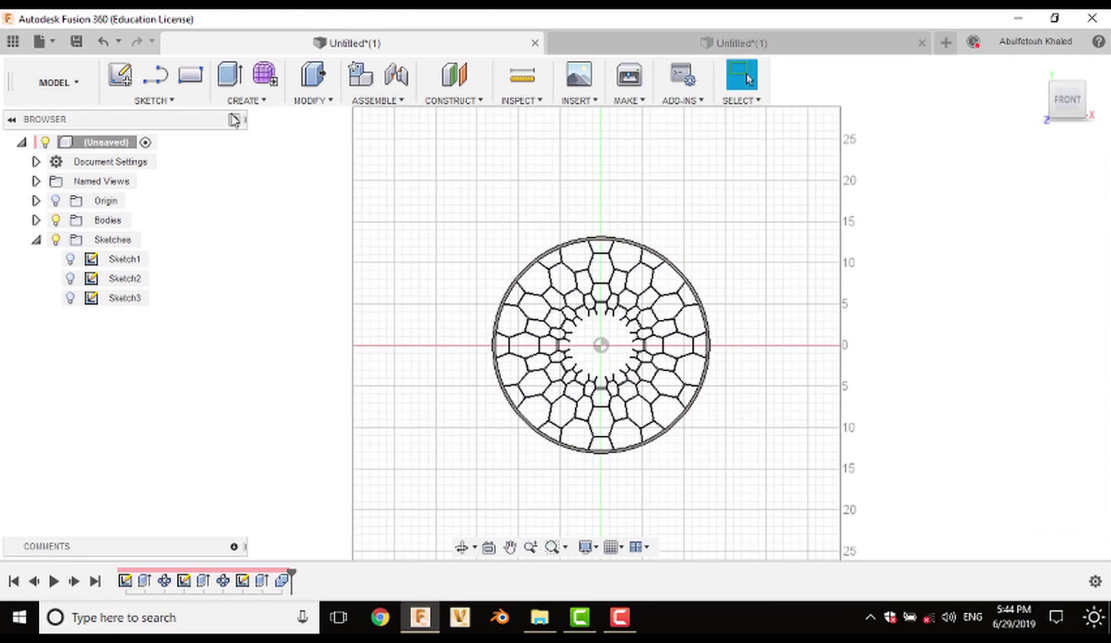
left_click(167, 102)
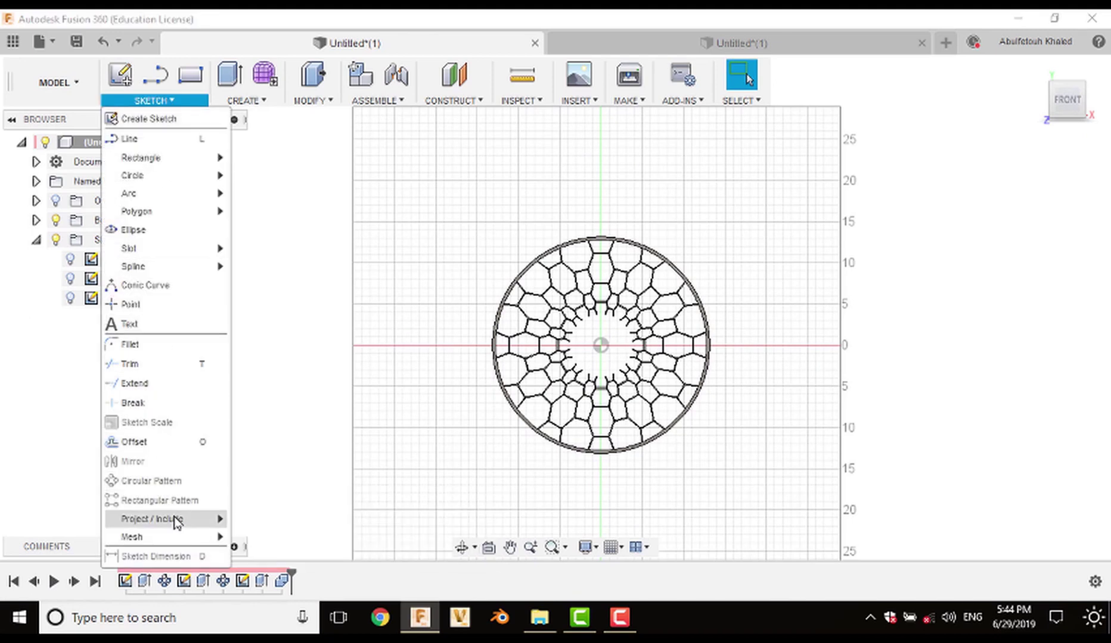
mouse_move(174, 522)
left_click(244, 526)
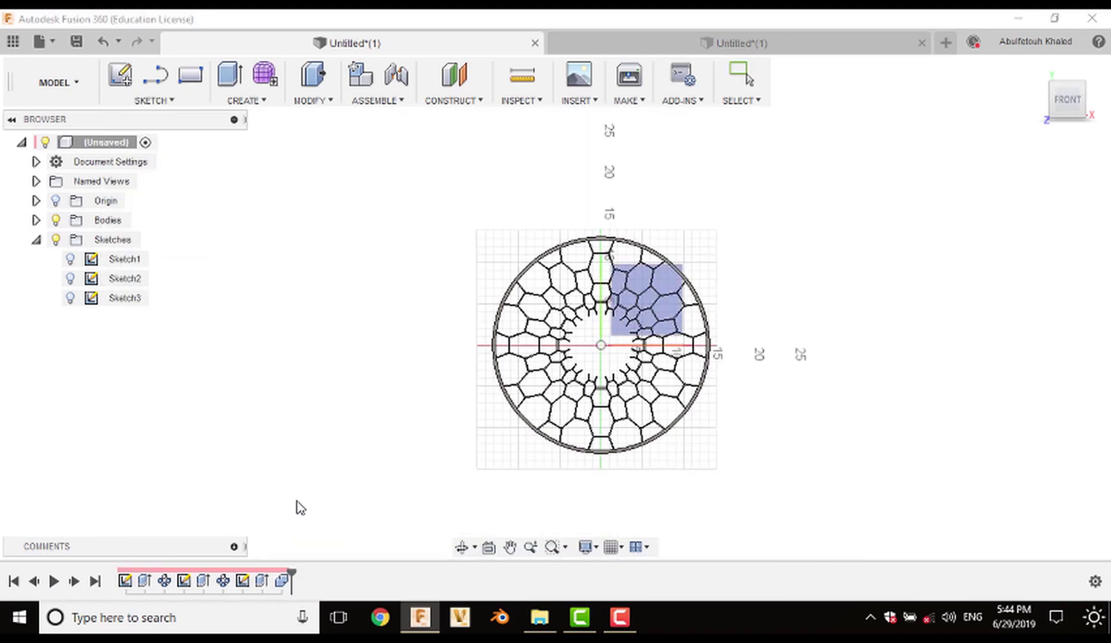
left_click(660, 316)
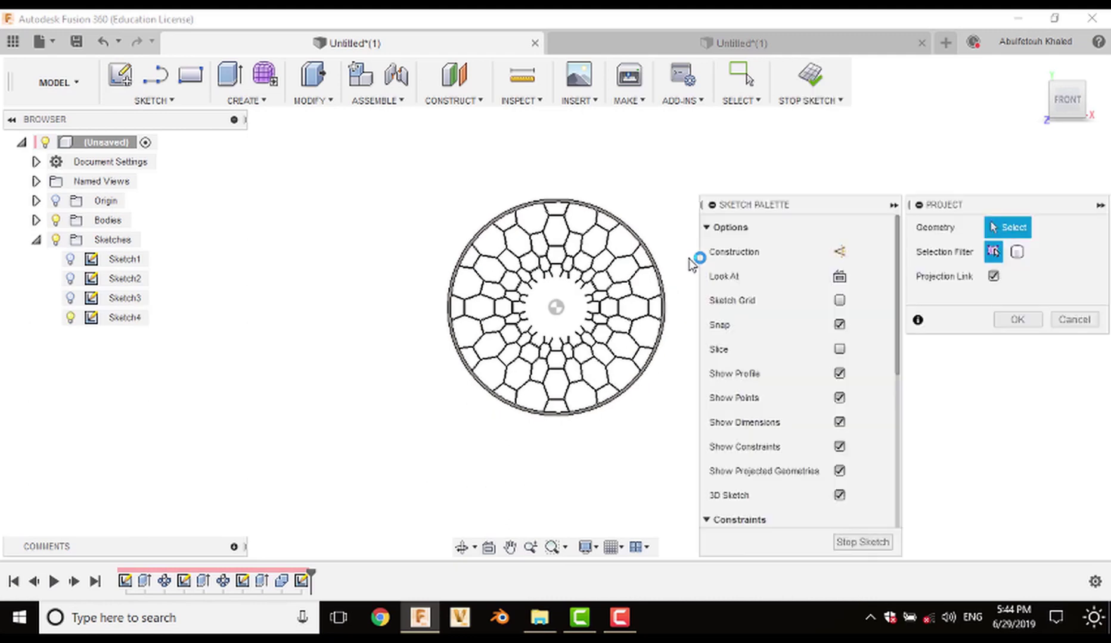
left_click(1019, 253)
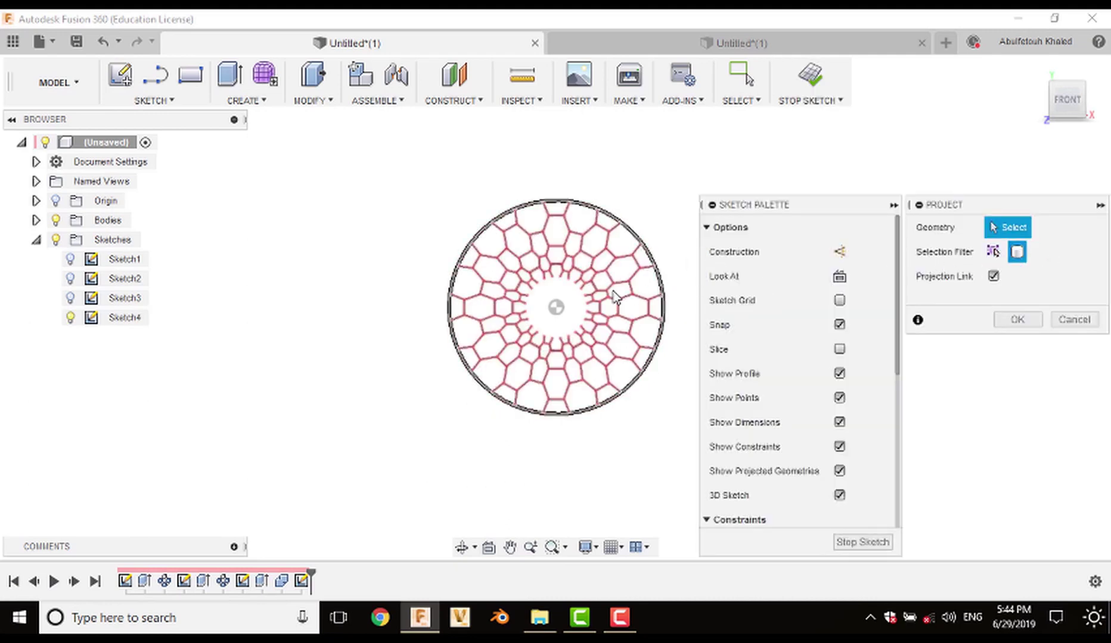
left_click(664, 302)
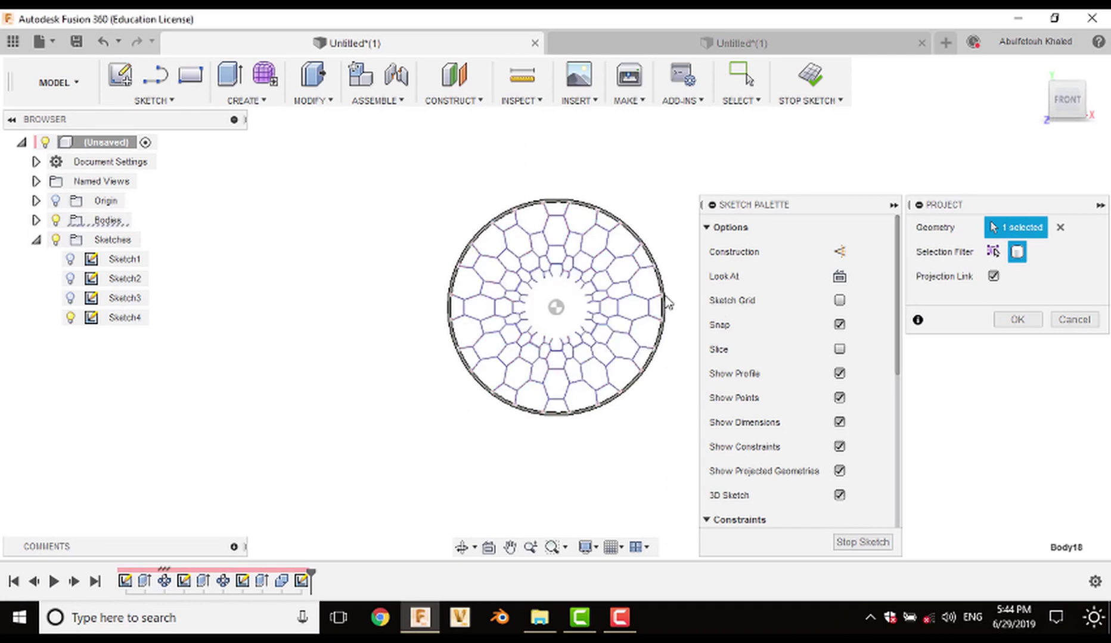
left_click(664, 298)
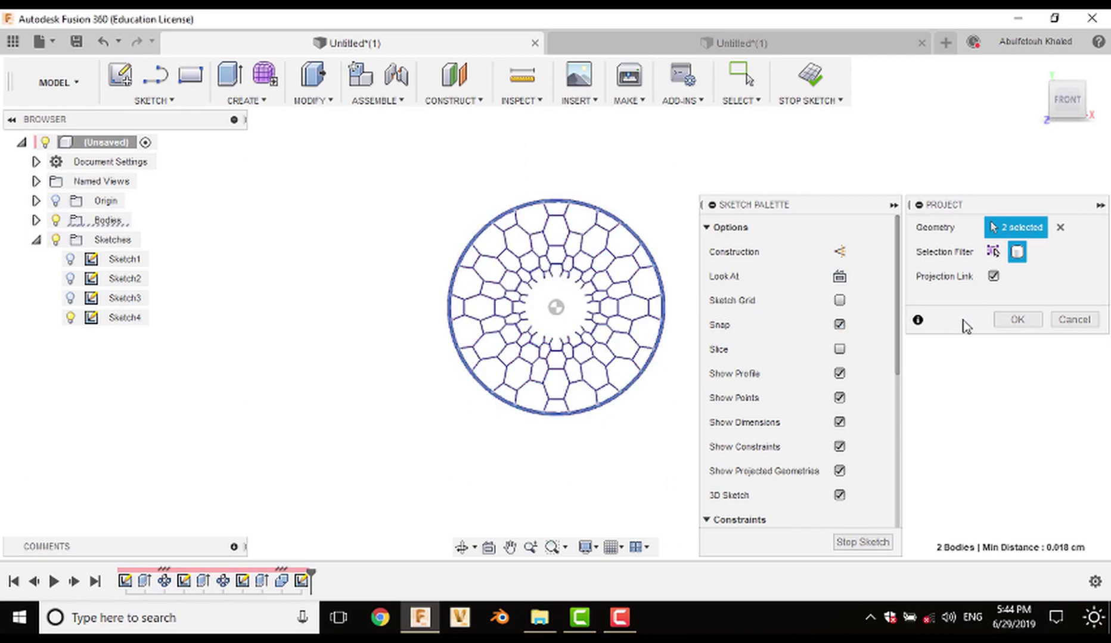
left_click(1017, 320)
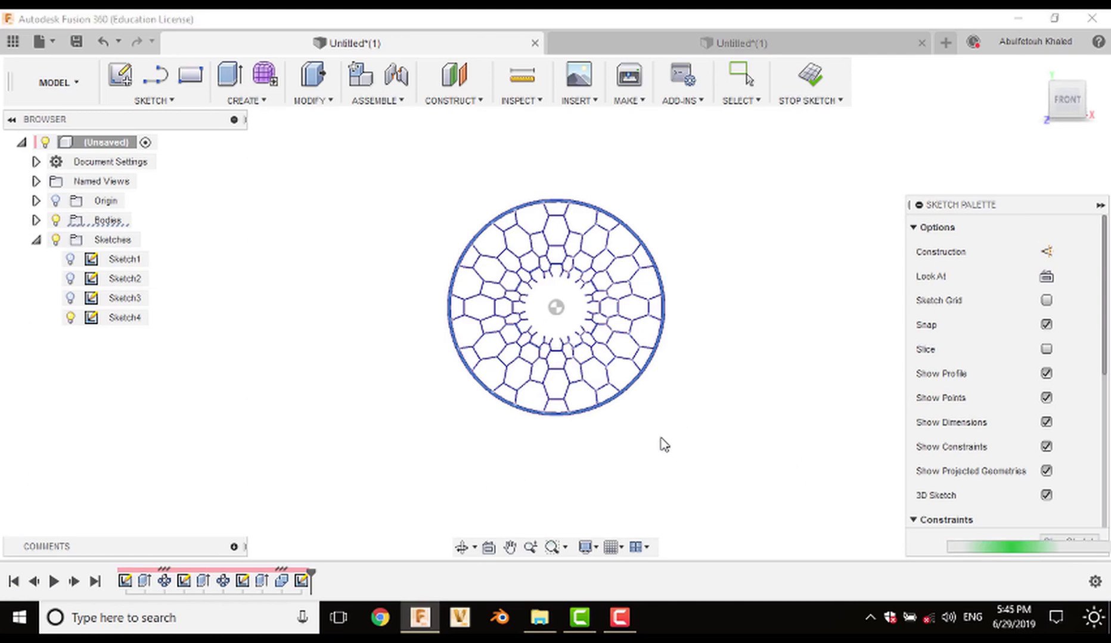
Step: Finish the projection sketch and hide all bodies so only the projected outlines are displayed
middle_click_drag(660, 444, 748, 465, "shift")
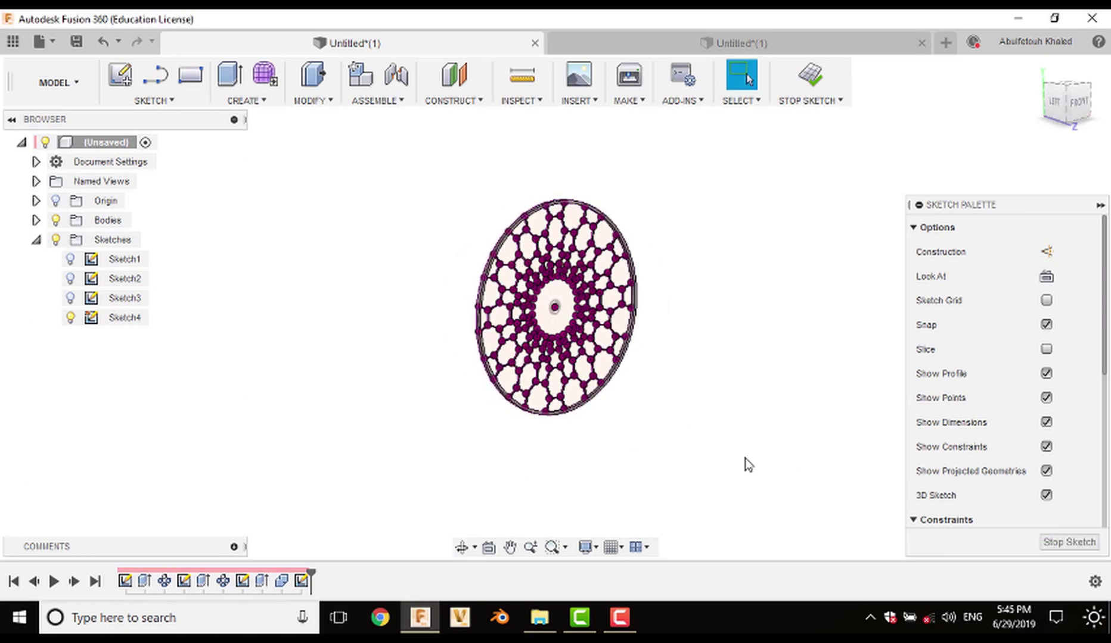
left_click(1064, 544)
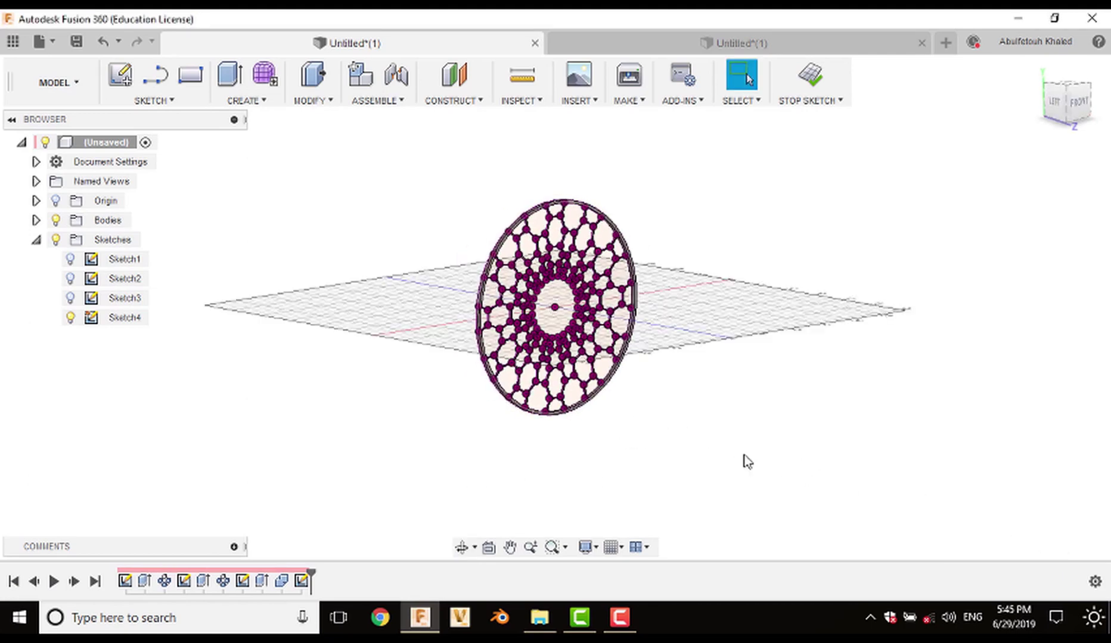
left_click(39, 221)
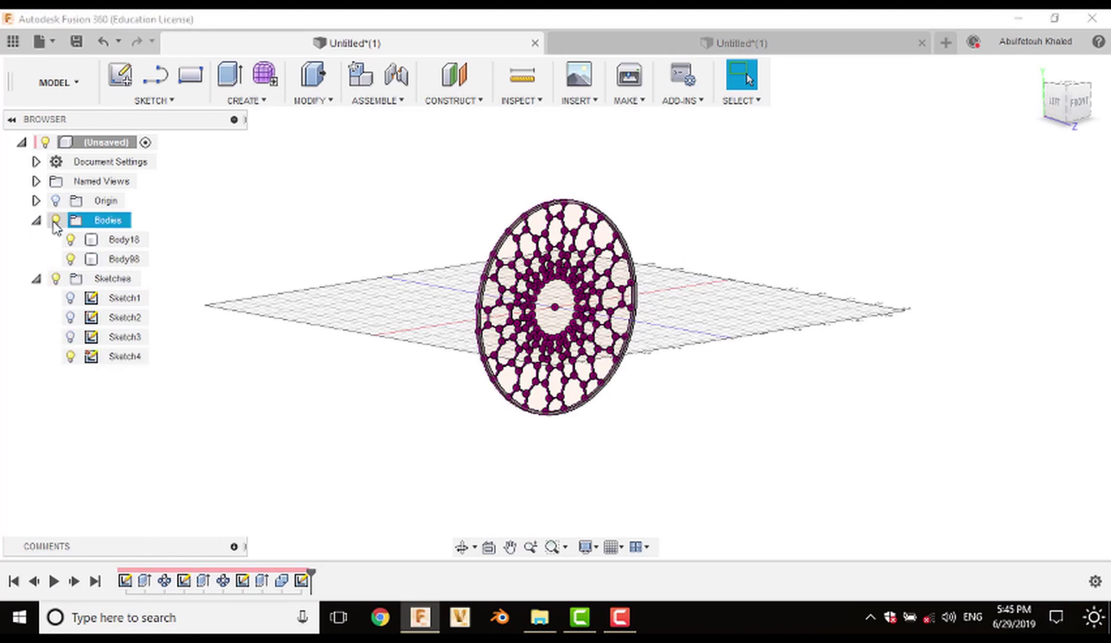
left_click(56, 221)
middle_click_drag(451, 457, 419, 411, "shift")
key("e")
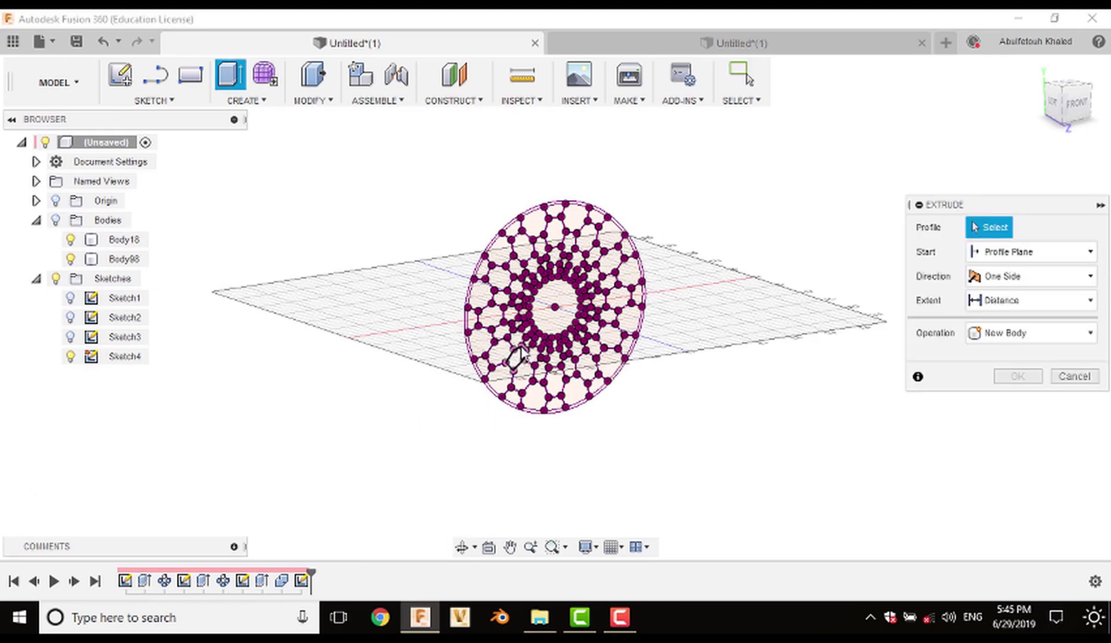
left_click(554, 394)
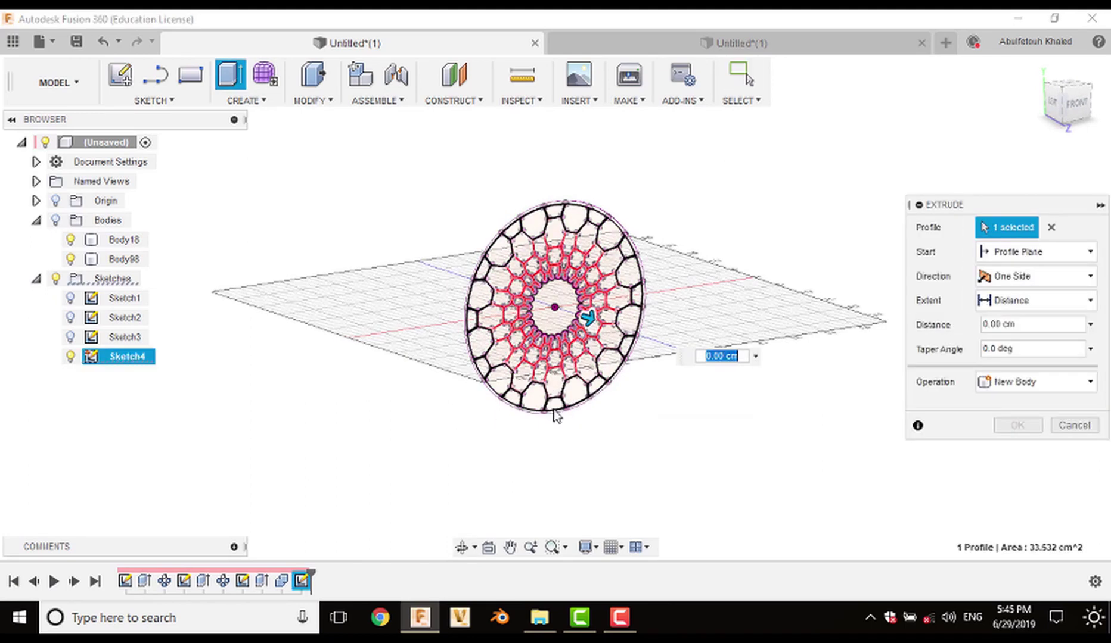
left_click(553, 412)
middle_click_drag(587, 284, 623, 297, "shift")
left_click_drag(625, 297, 663, 294)
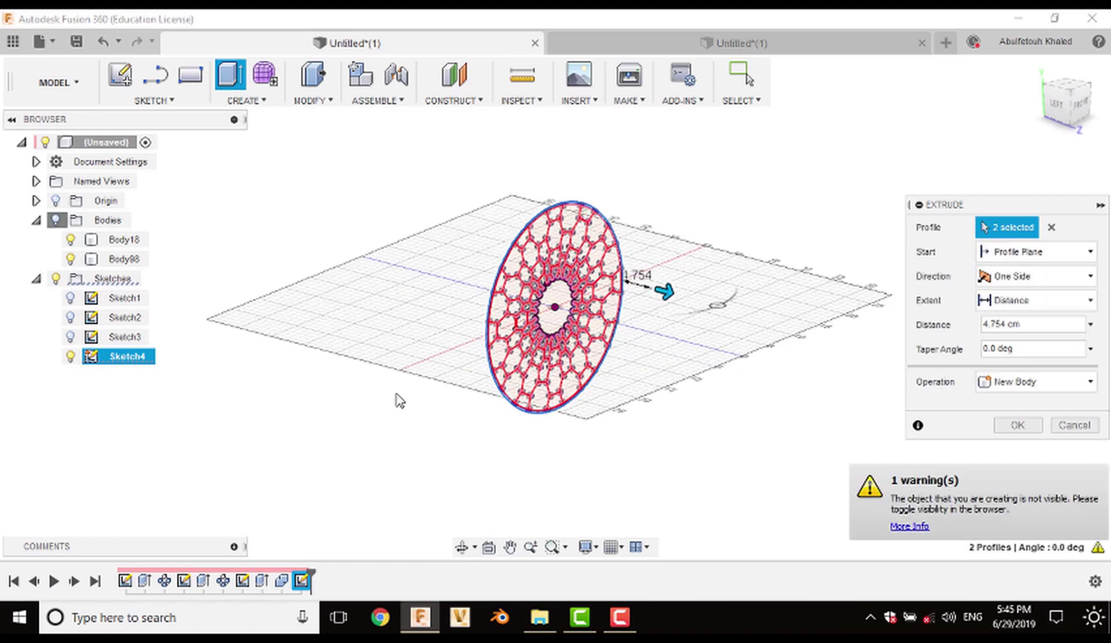
left_click(1031, 382)
left_click(1031, 381)
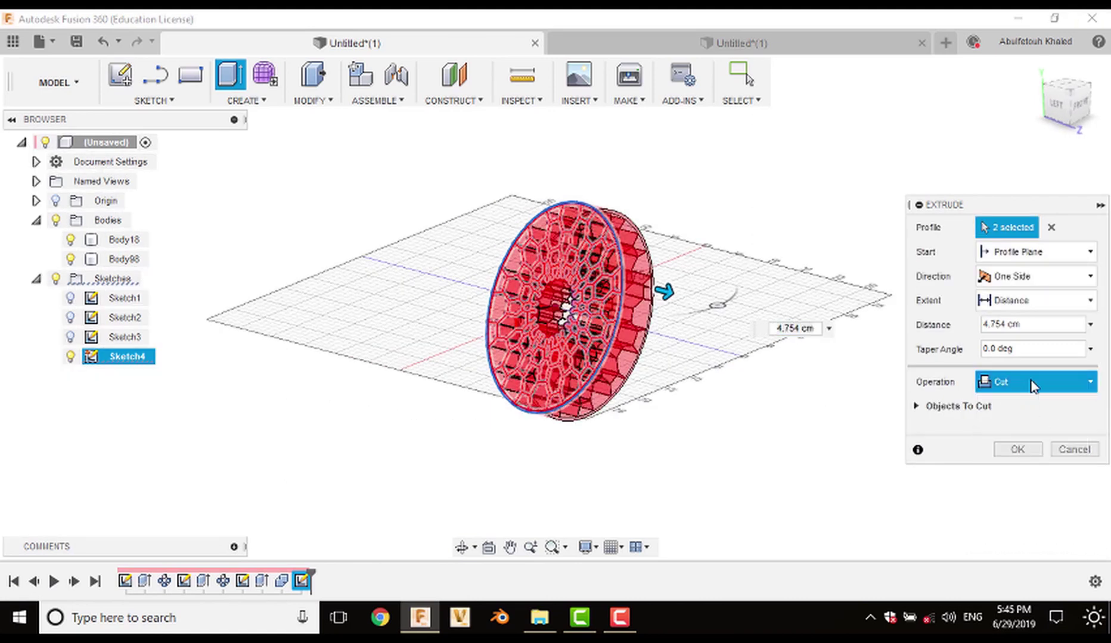
left_click(1034, 386)
left_click(1039, 430)
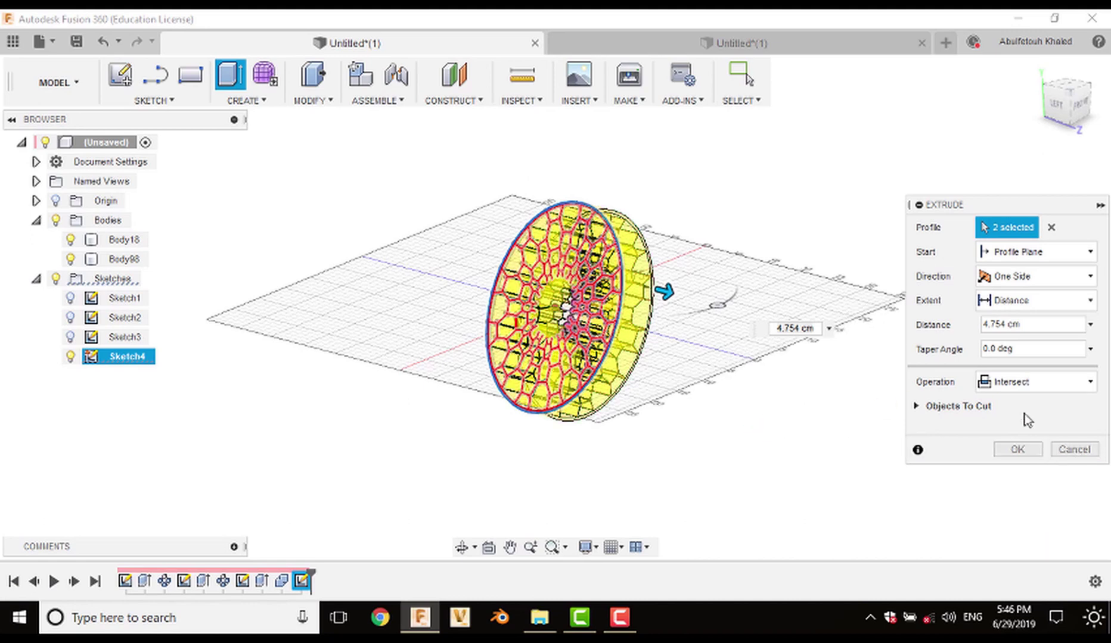
left_click(1031, 384)
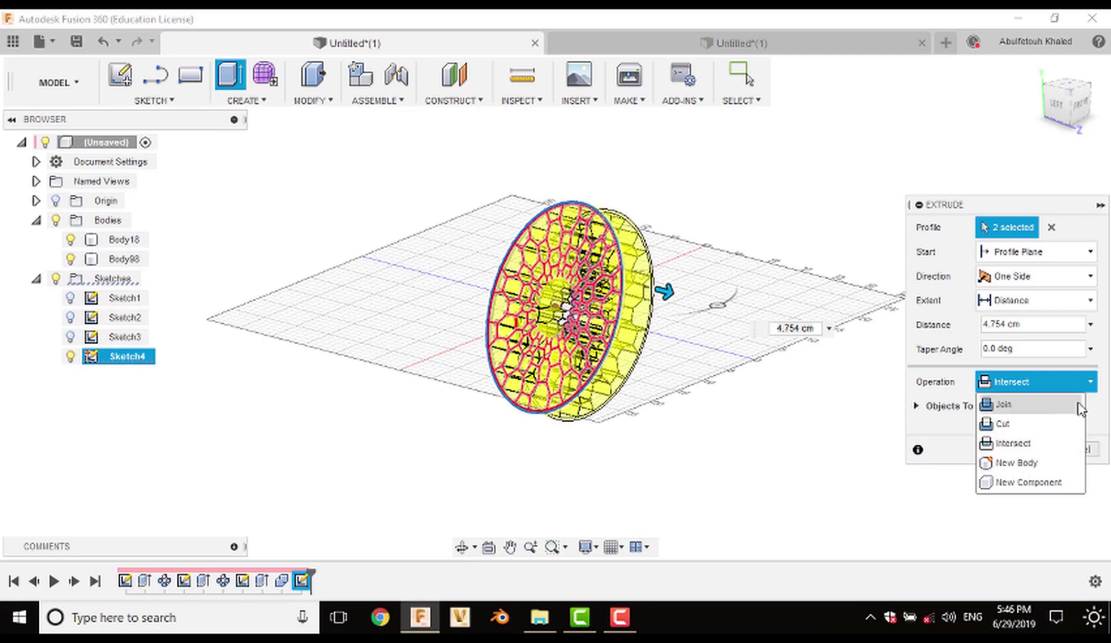
left_click(1105, 411)
left_click(1066, 451)
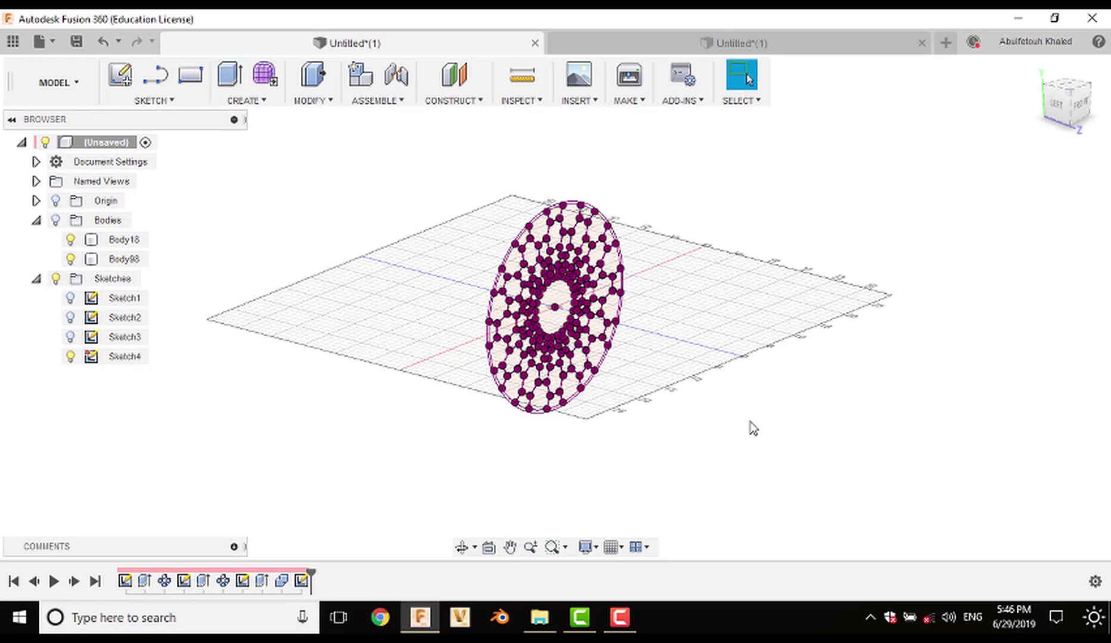
mouse_move(692, 431)
middle_mouse_down("shift")
mouse_move(607, 409)
mouse_move(664, 387)
mouse_move(685, 396)
mouse_move(647, 416)
mouse_move(719, 411)
mouse_move(664, 413)
mouse_move(682, 417)
middle_mouse_up("shift")
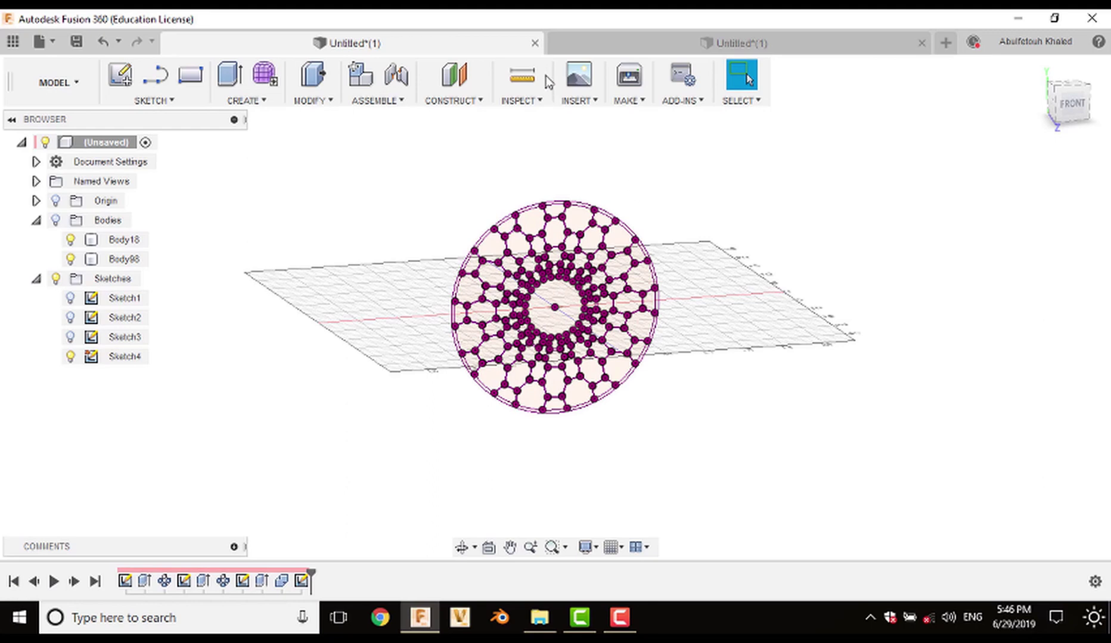
Step: Switch to the other open design and offset the long curved spline outward by 0.10 cm
left_click(666, 42)
scroll(670, 348, "down", 1)
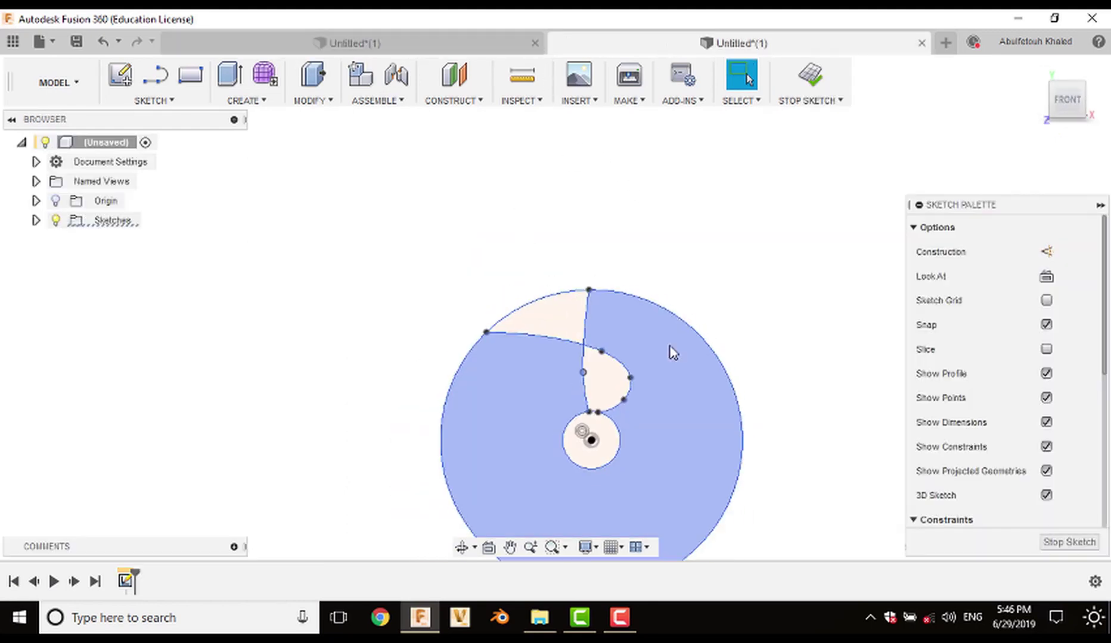
scroll(670, 348, "up", 2)
middle_click_drag(654, 358, 655, 277)
scroll(632, 344, "up", 2)
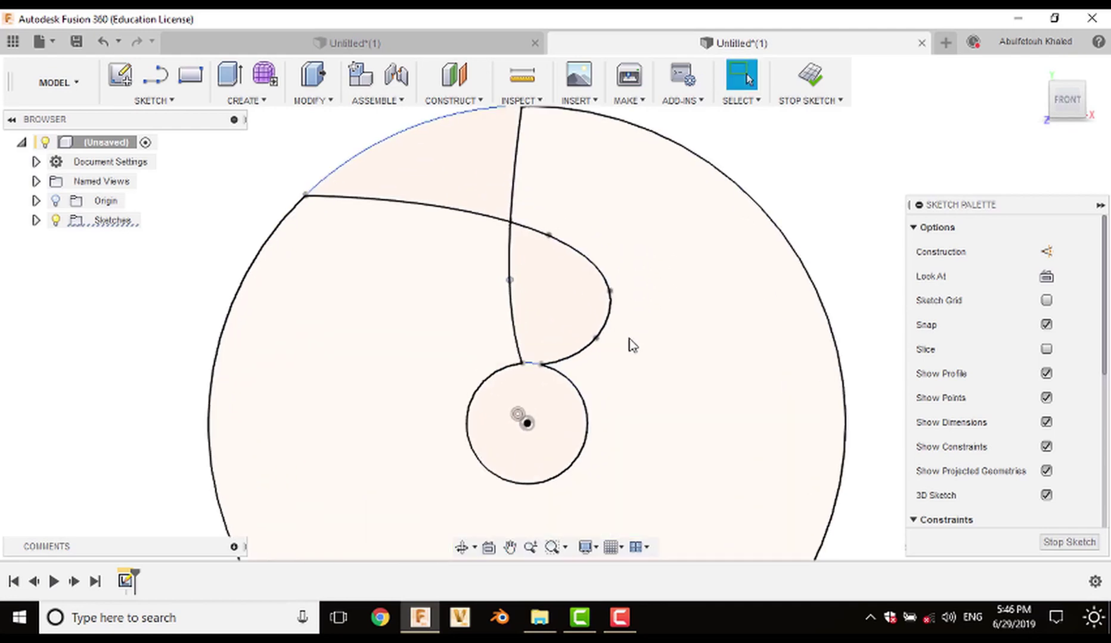
left_click(607, 330)
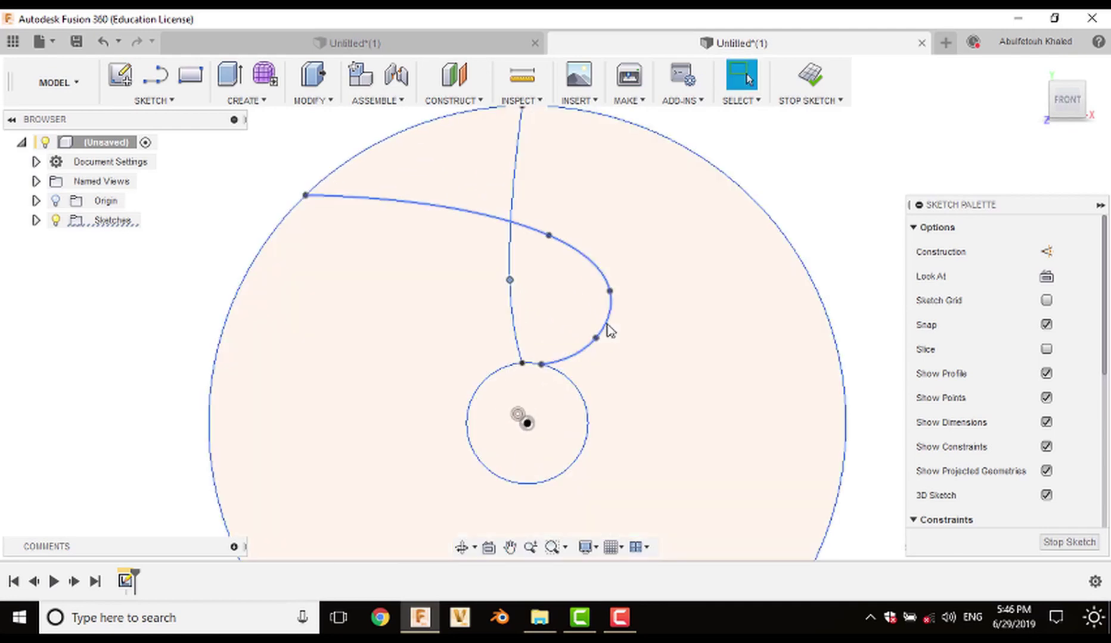
left_click(154, 100)
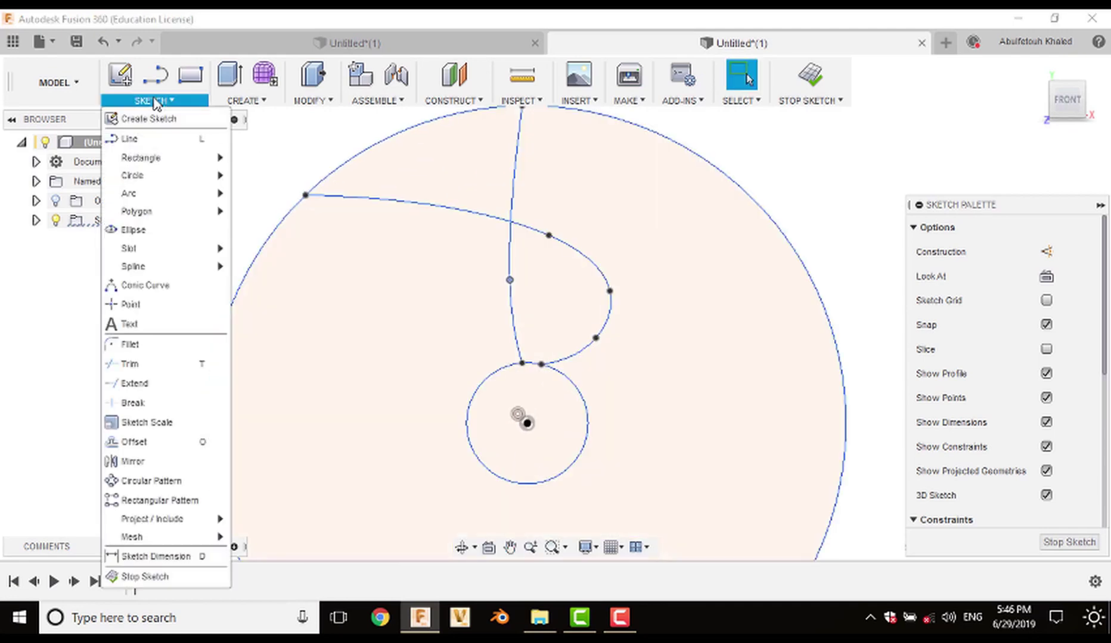
left_click(135, 441)
left_click(602, 269)
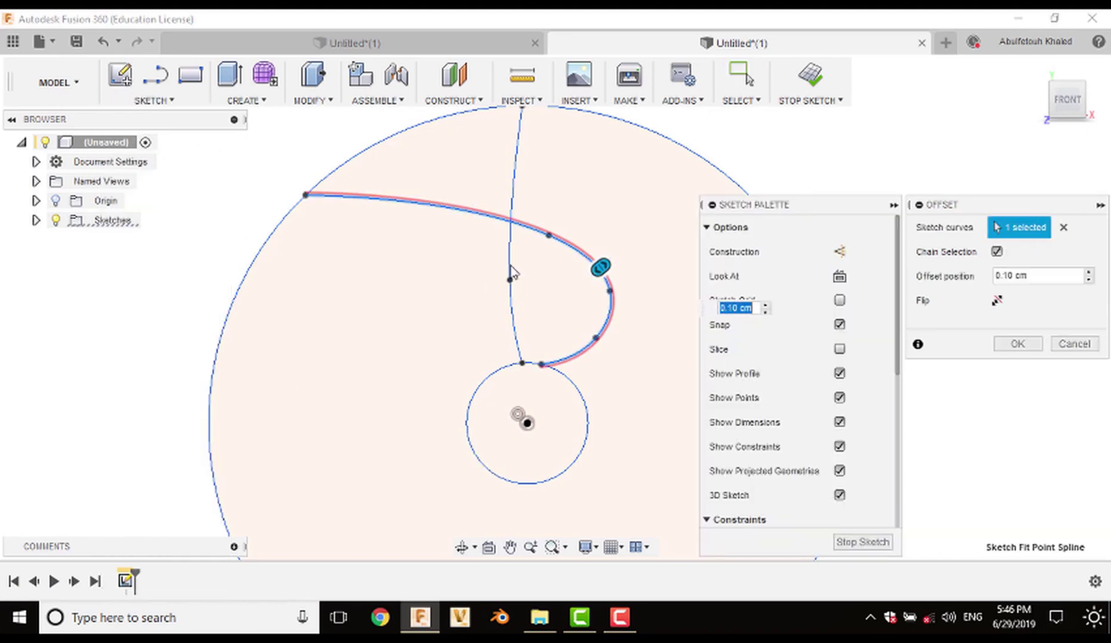
left_click(1016, 344)
scroll(595, 370, "up", 2)
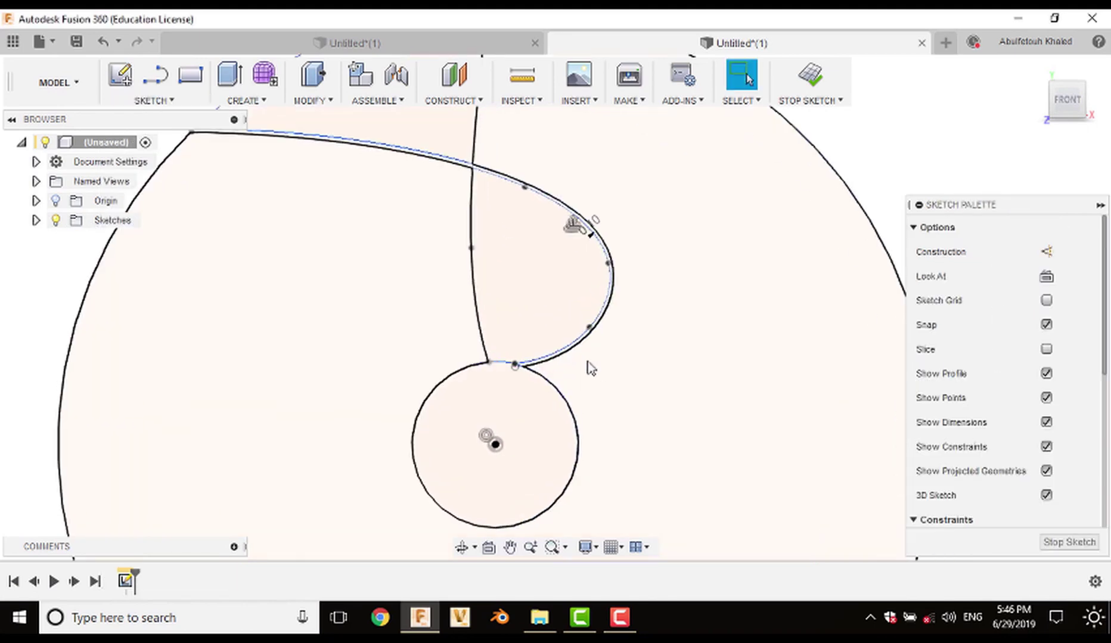
Step: Offset the nearly vertical spline between the two circles by 0.10 cm, toward the bulge of the curved spline
mouse_move(590, 367)
middle_mouse_down()
mouse_move(564, 360)
mouse_move(578, 455)
middle_mouse_up()
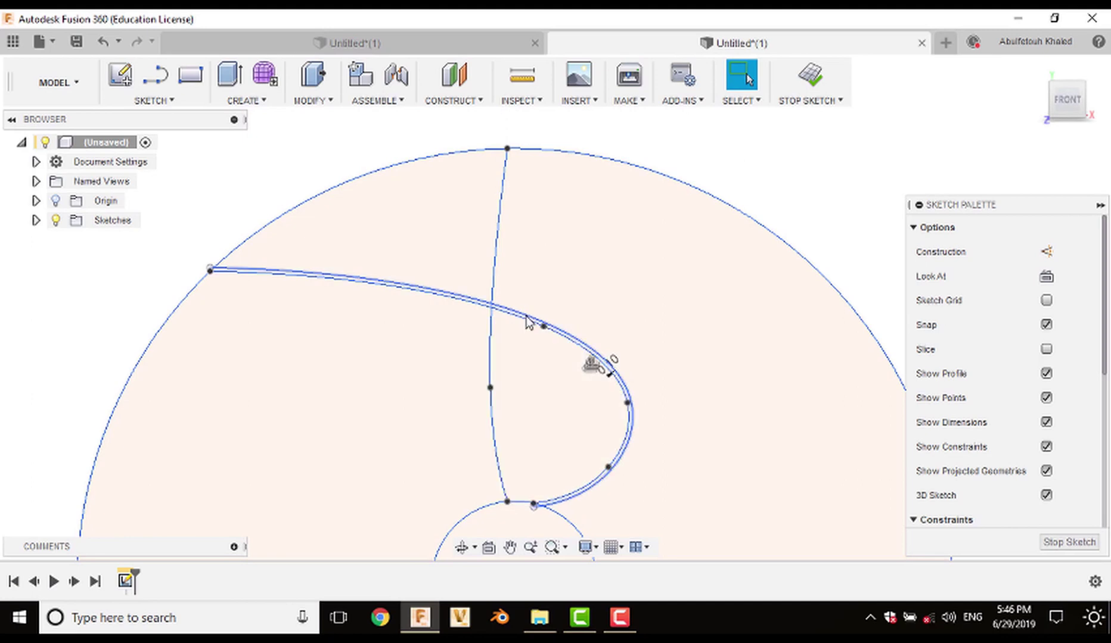
right_click(492, 349)
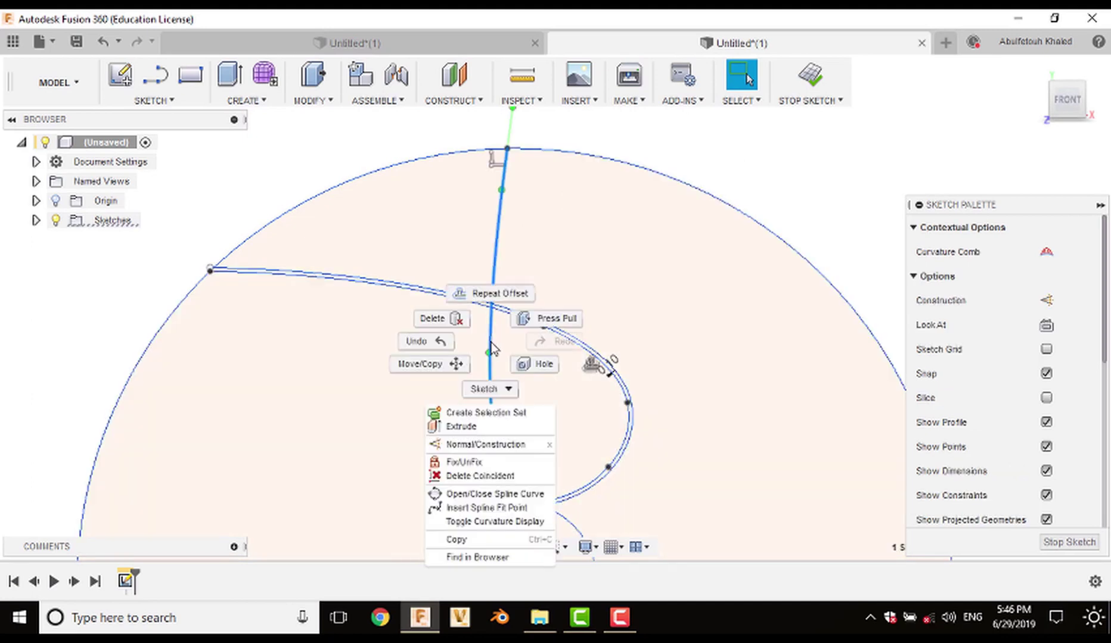
left_click(497, 226)
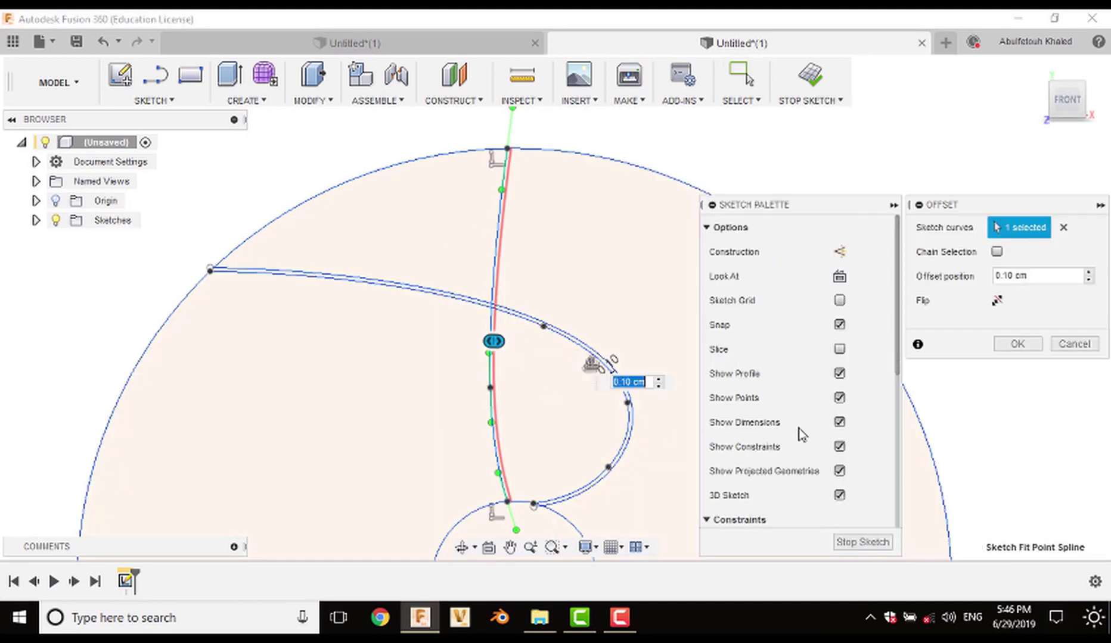
left_click(1010, 344)
Step: Try to move the upper endpoint of the offset vertical spline onto the outer circle
scroll(581, 256, "up", 2)
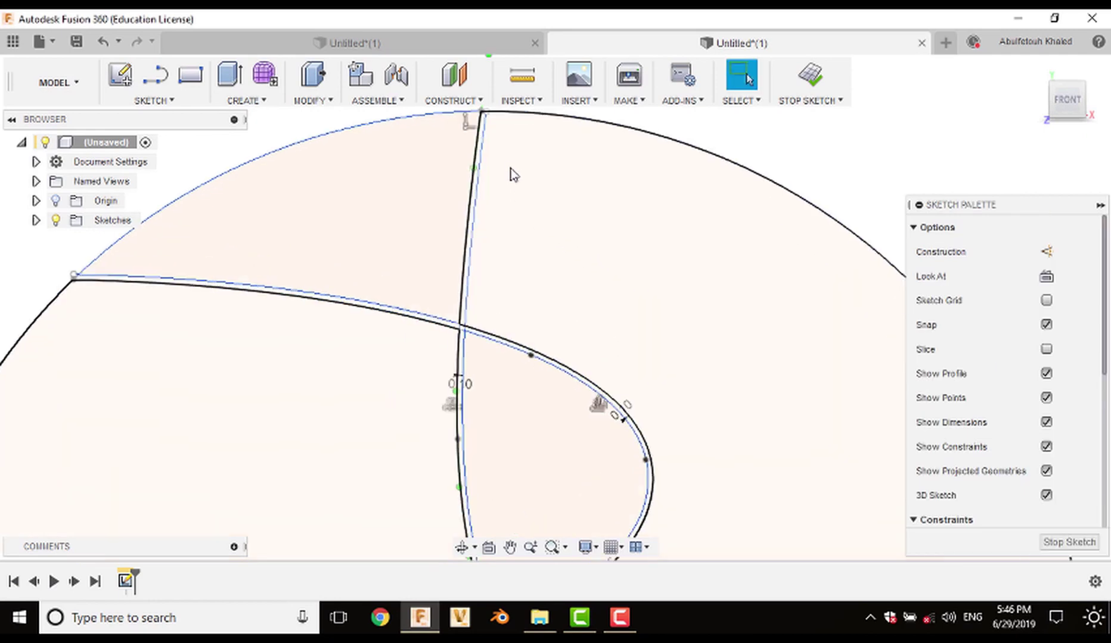
scroll(515, 250, "up", 4)
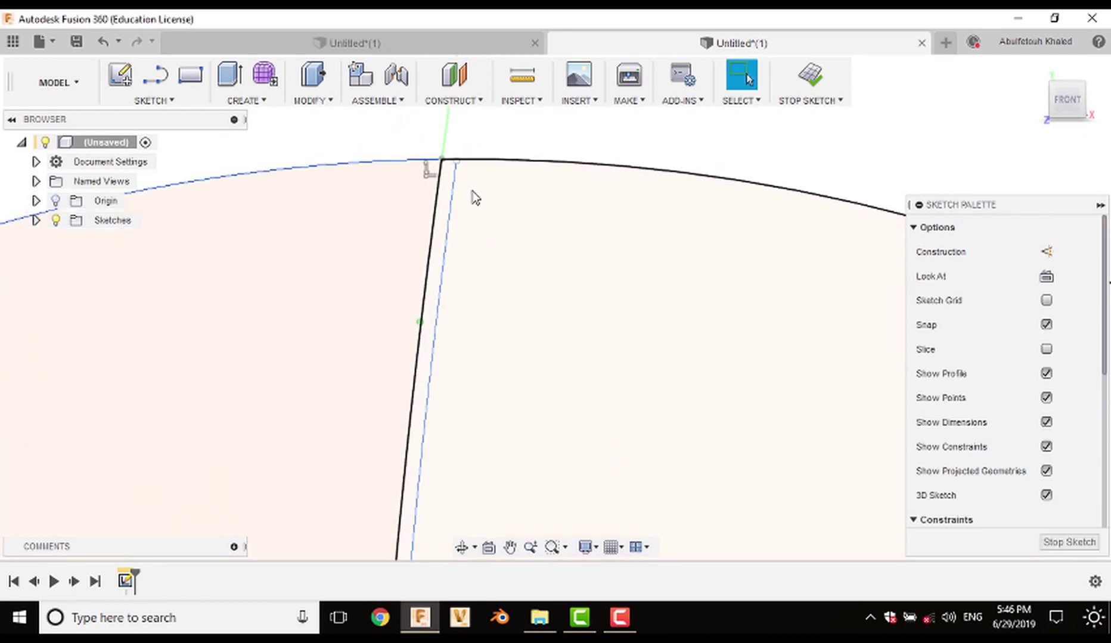
scroll(458, 149, "up", 3)
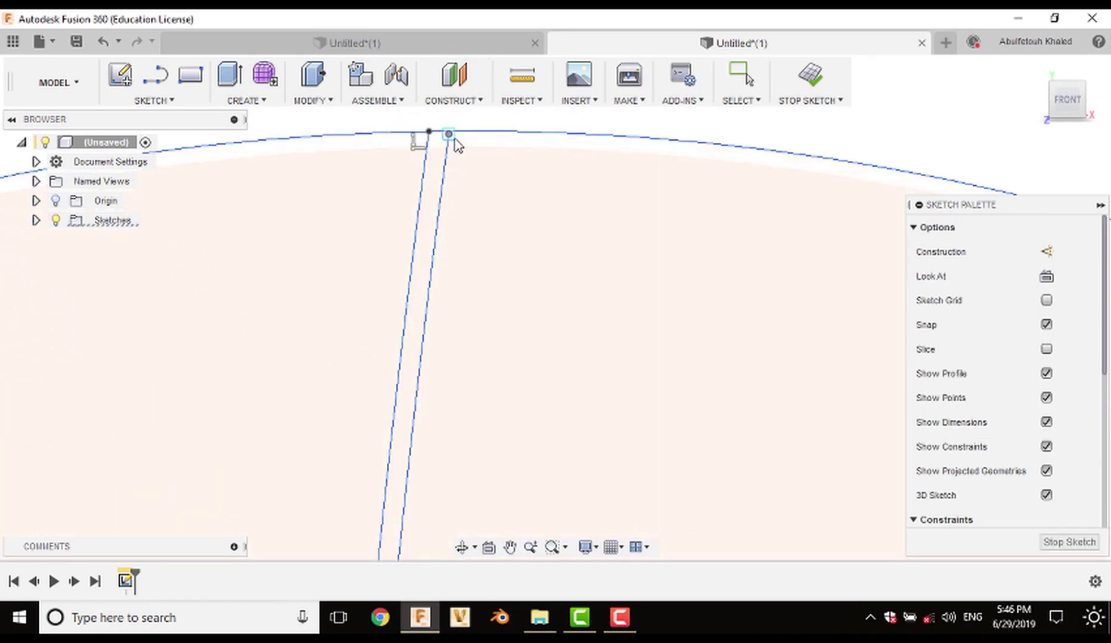
key("ctrl+z")
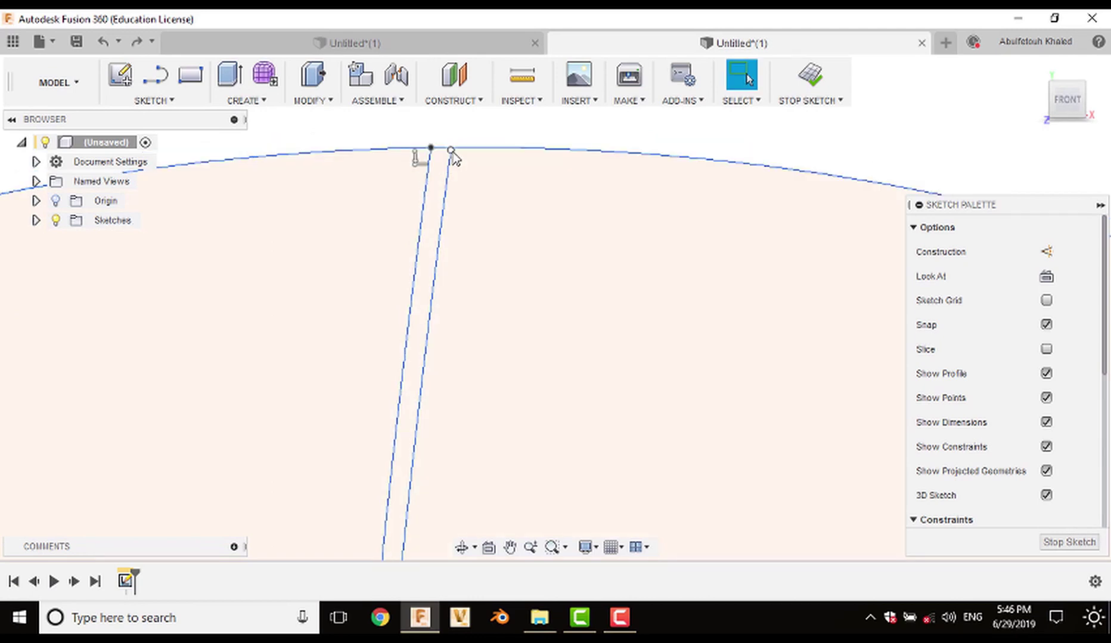
left_click_drag(451, 151, 463, 196)
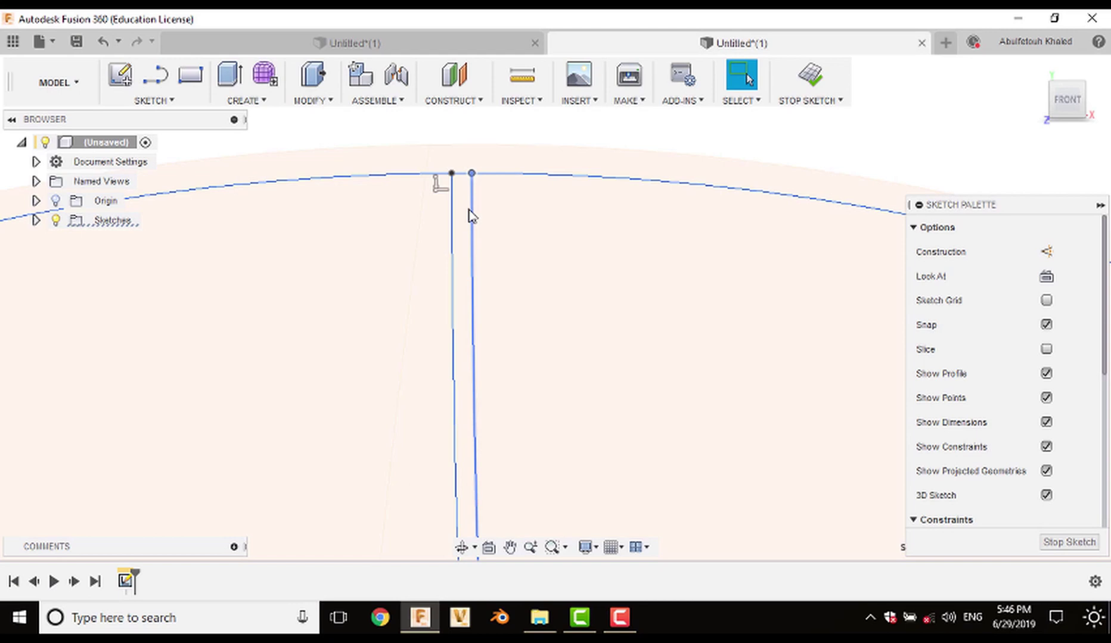
middle_click_drag(471, 216, 486, 227, "shift")
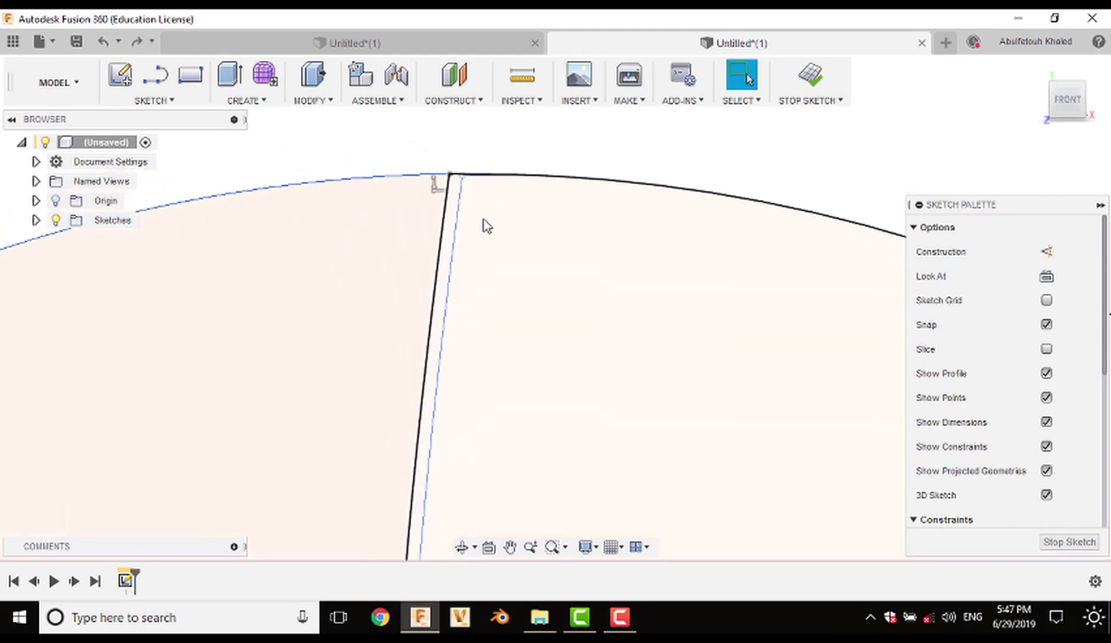
Step: Draw a short line from the vertical offset spline's upper endpoint to close its strip at the outer circle
key("l")
left_click(463, 174)
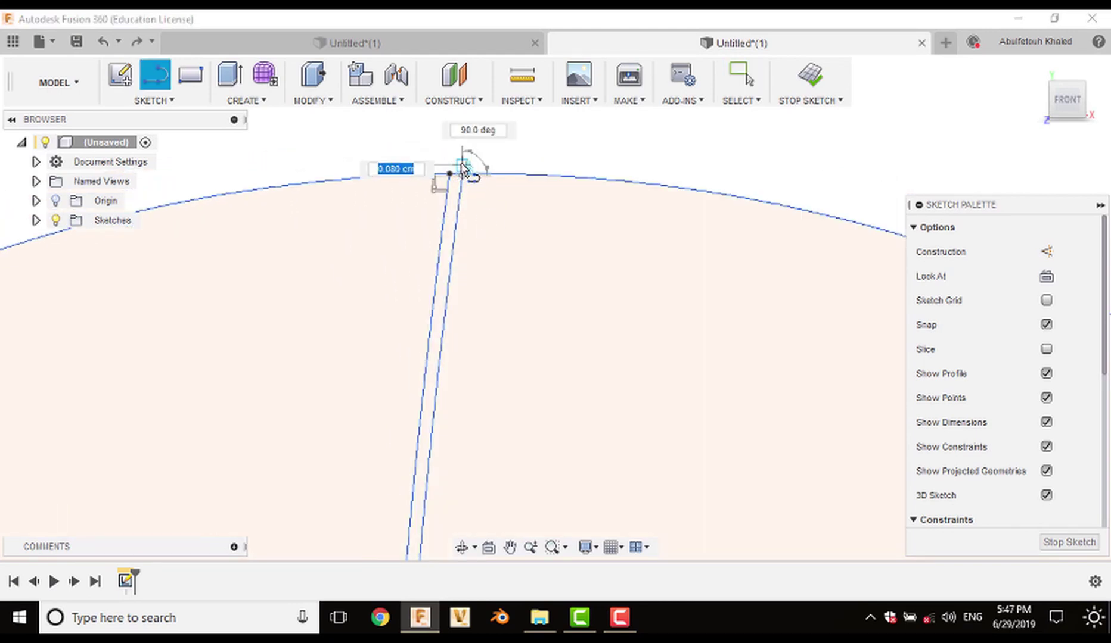
left_click(506, 164)
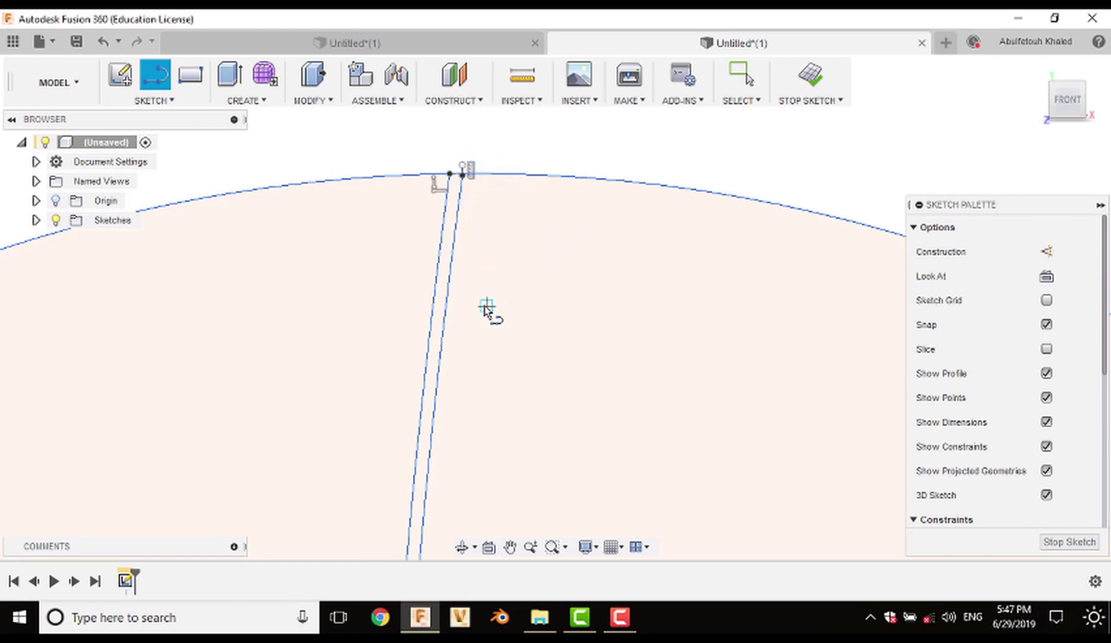
Step: Draw a short line from the vertical offset spline's lower endpoint to close its strip at the inner circle
scroll(488, 310, "down", 3)
middle_click_drag(514, 365, 542, 152)
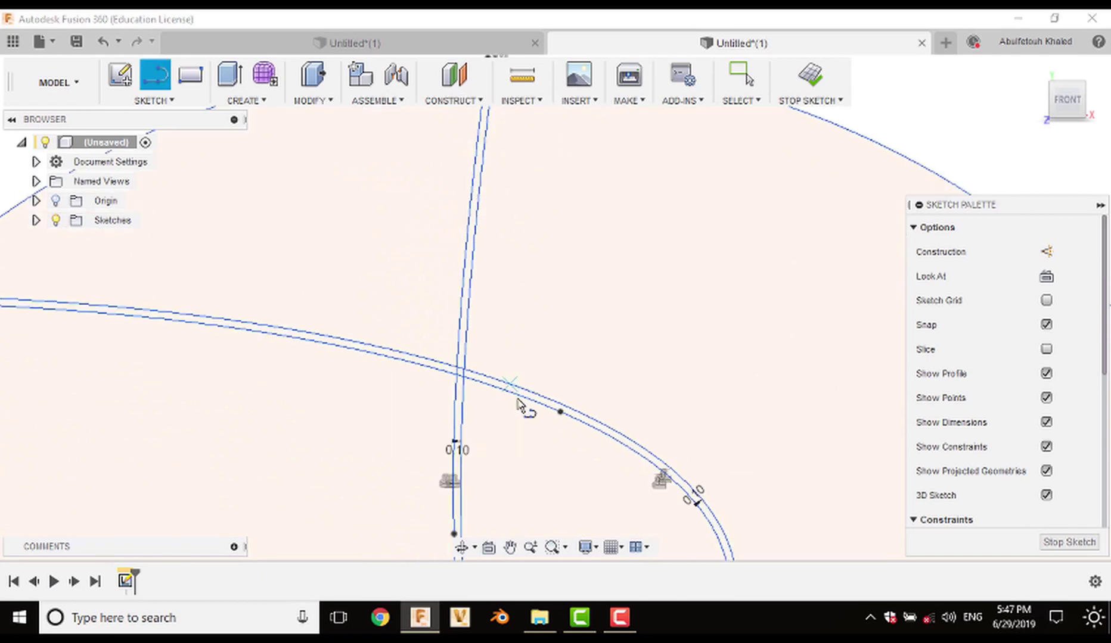
middle_click_drag(521, 404, 494, 71)
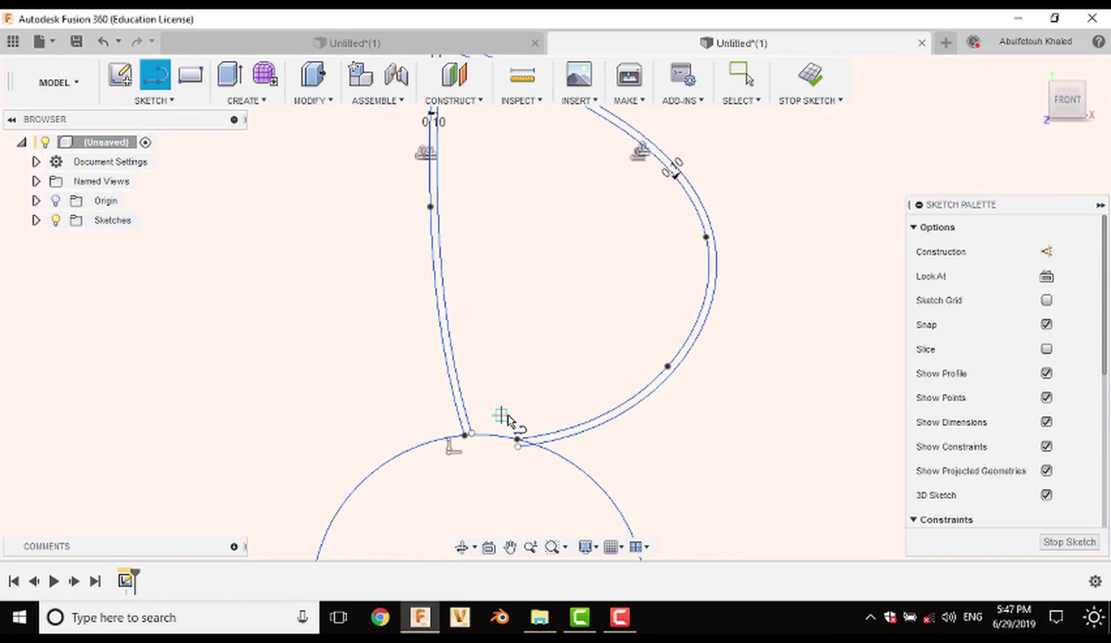
scroll(483, 446, "up", 4)
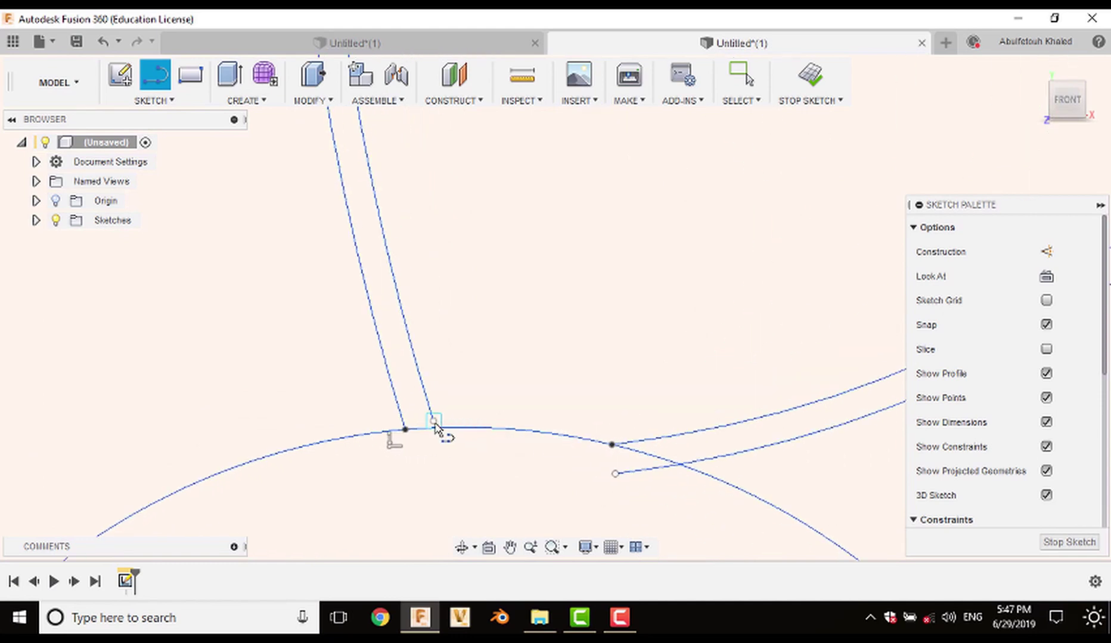
left_click(433, 422)
left_click(438, 437)
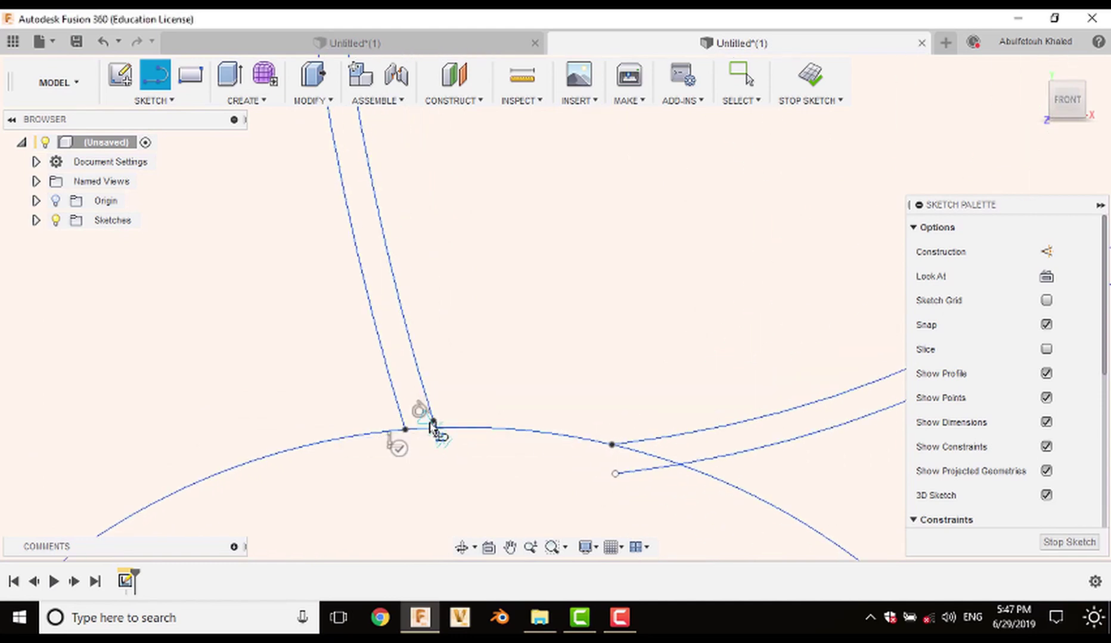
left_click(397, 449)
scroll(412, 461, "down", 5)
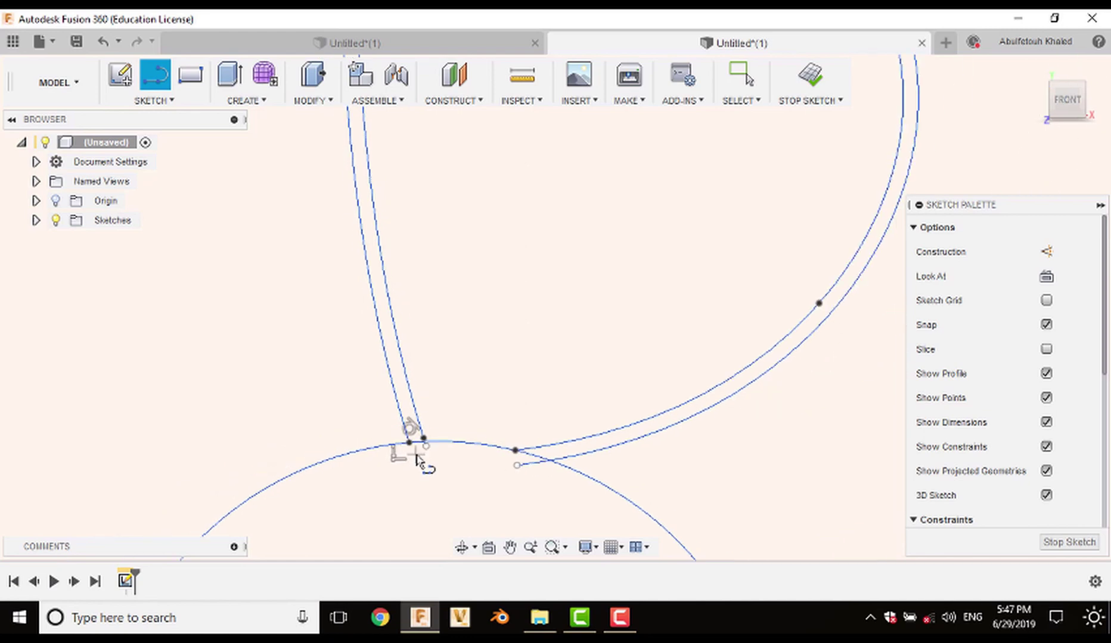
Step: Check the curved strip's end at the outer circle and finish the sketch
scroll(320, 384, "down", 2)
scroll(320, 385, "down", 2)
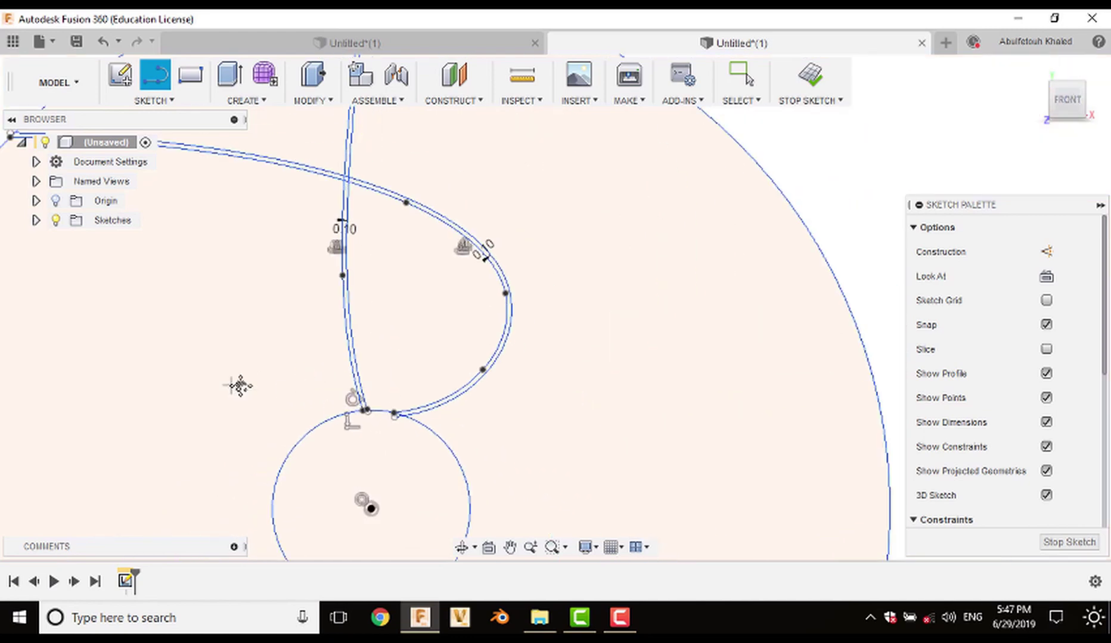
scroll(690, 459, "up", 4)
scroll(523, 325, "up", 3)
scroll(484, 280, "up", 2)
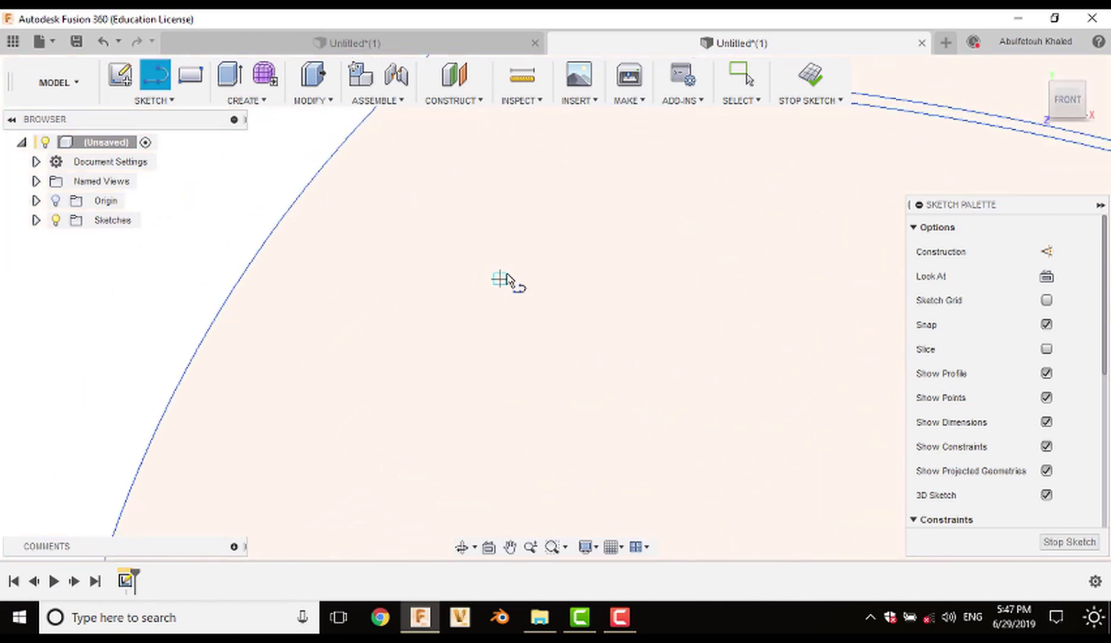
scroll(503, 280, "down", 4)
left_click(1056, 543)
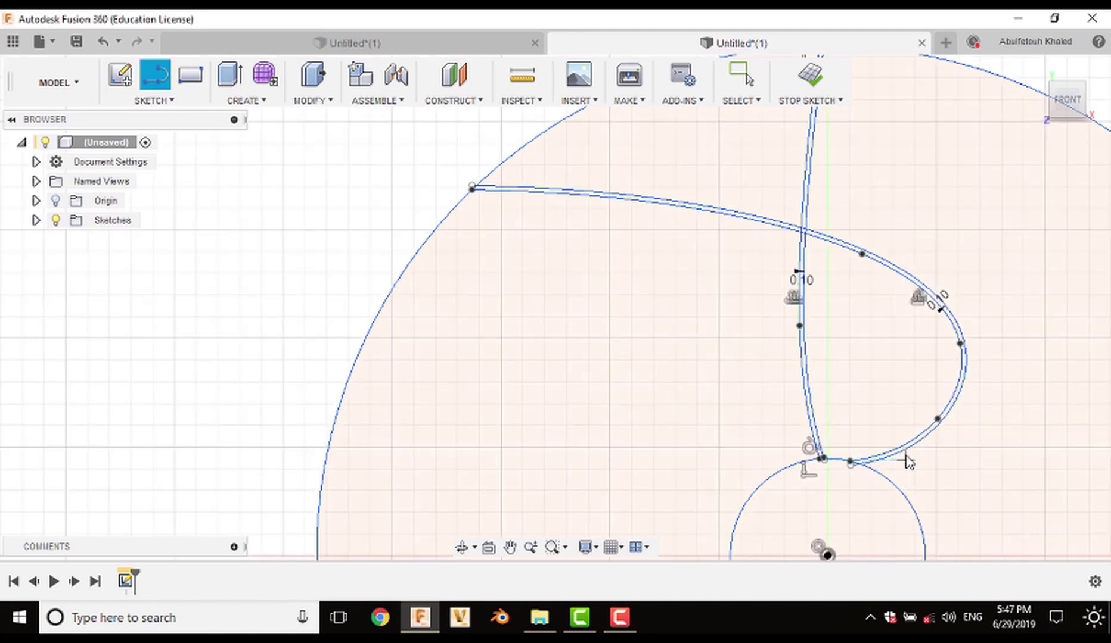
Step: Extrude all five profiles of the two crossing spline strips, including their intersection, one-sided by a small distance as a new body
scroll(751, 379, "up", 4)
key("e")
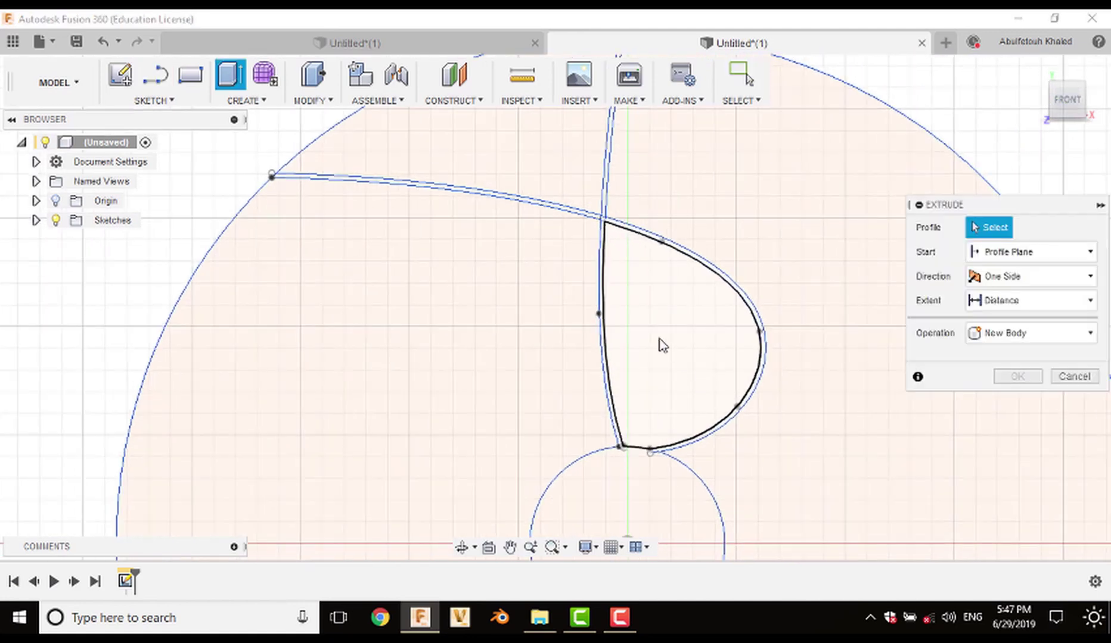
left_click(604, 293)
scroll(605, 228, "up", 3)
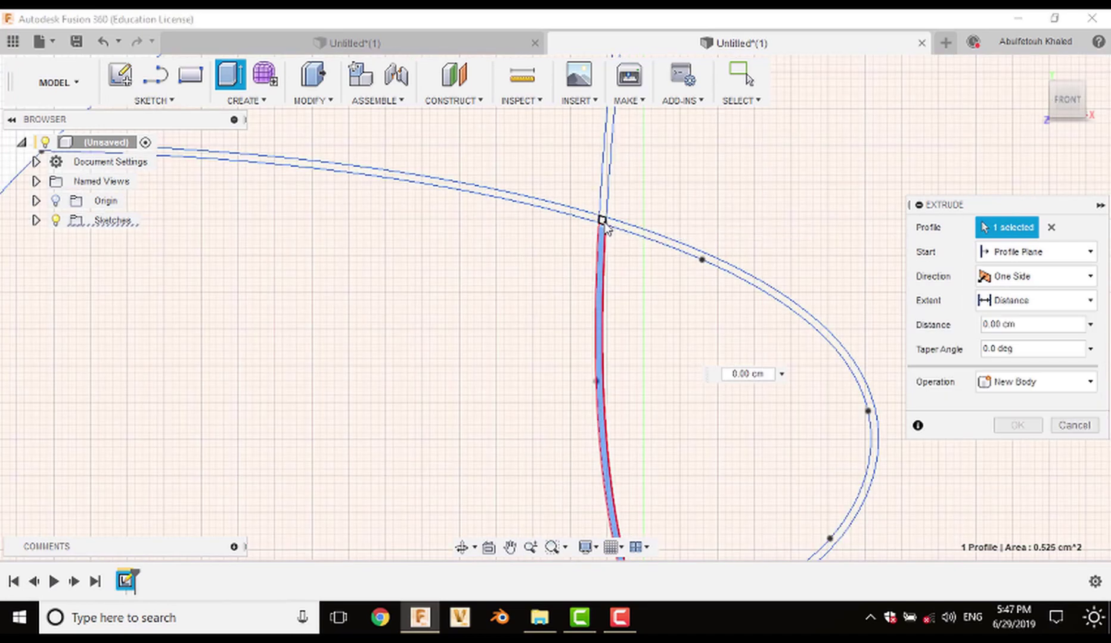
left_click(603, 222)
left_click(605, 212)
left_click(621, 229)
left_click(594, 218)
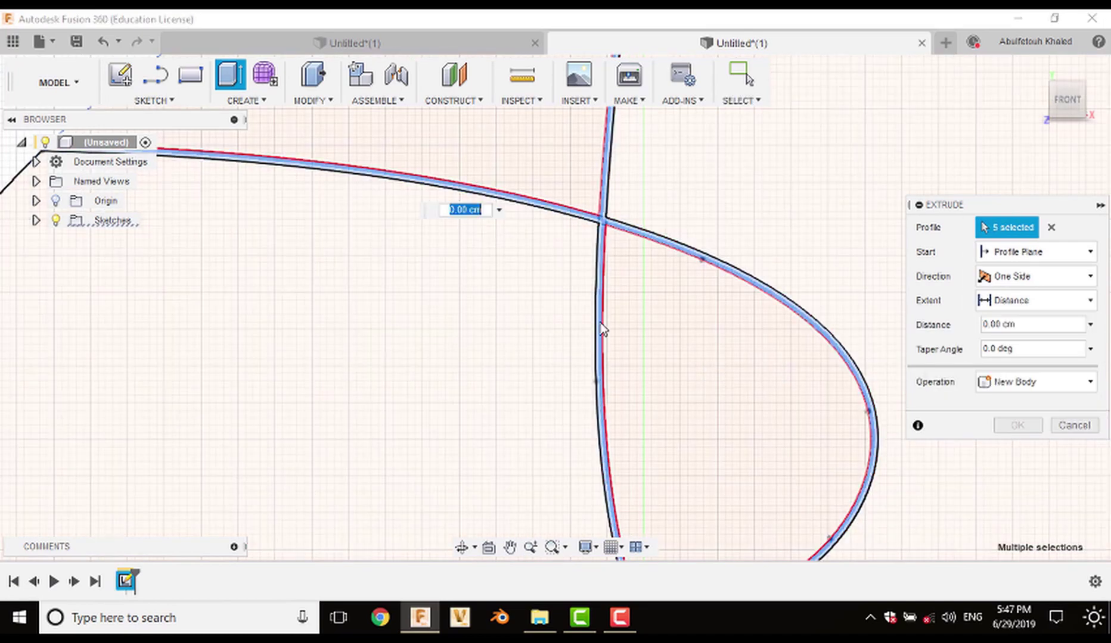
scroll(603, 330, "down", 3)
mouse_move(613, 329)
middle_mouse_down("shift")
mouse_move(555, 341)
mouse_move(643, 380)
middle_mouse_up("shift")
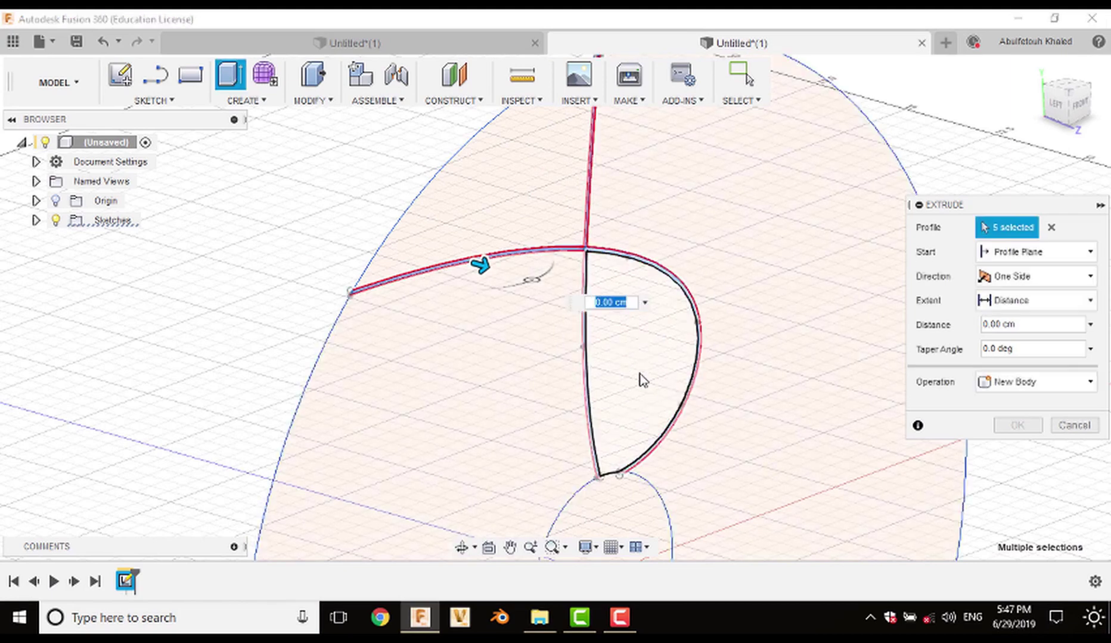
left_click_drag(483, 263, 491, 265)
left_click(1017, 425)
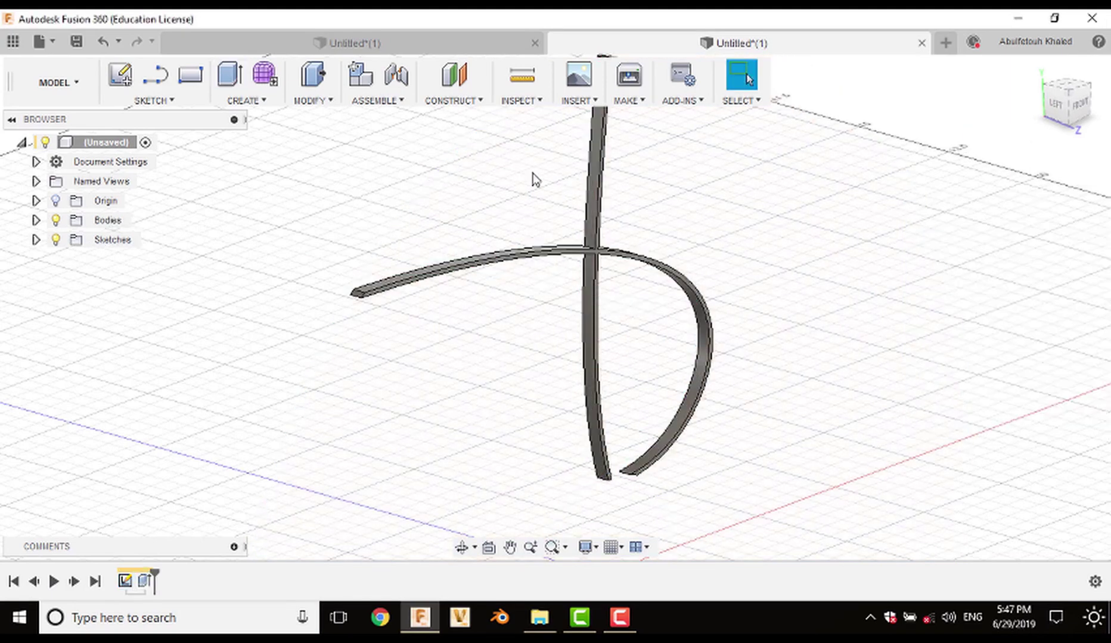
Step: Show the base sketch and set up a full circular pattern of the strip body around the outer circle's axis
left_click(35, 240)
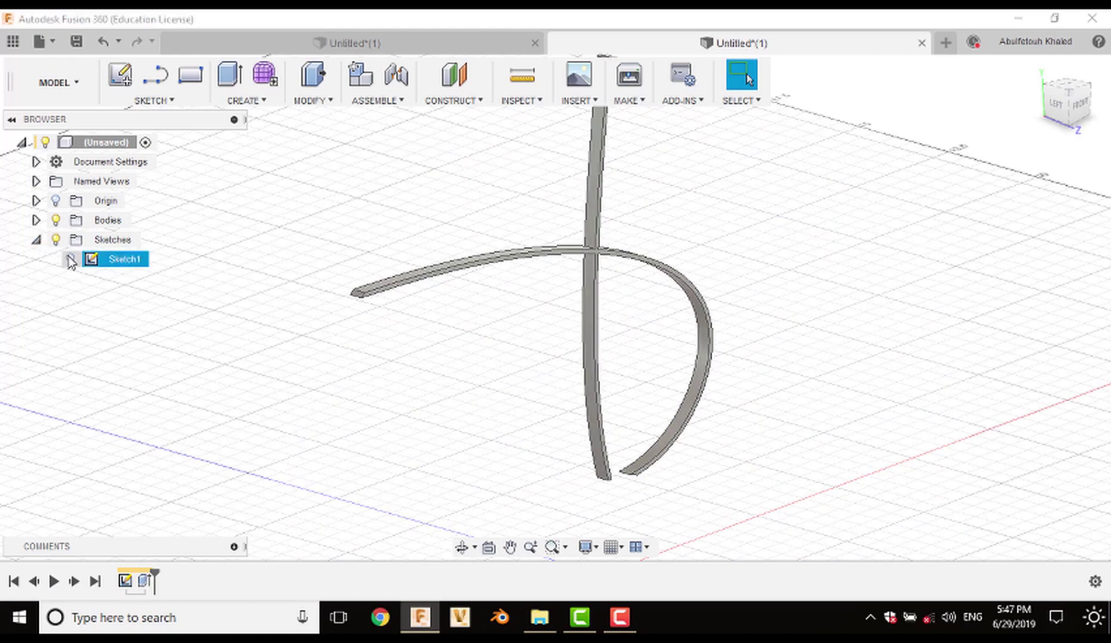
left_click(70, 259)
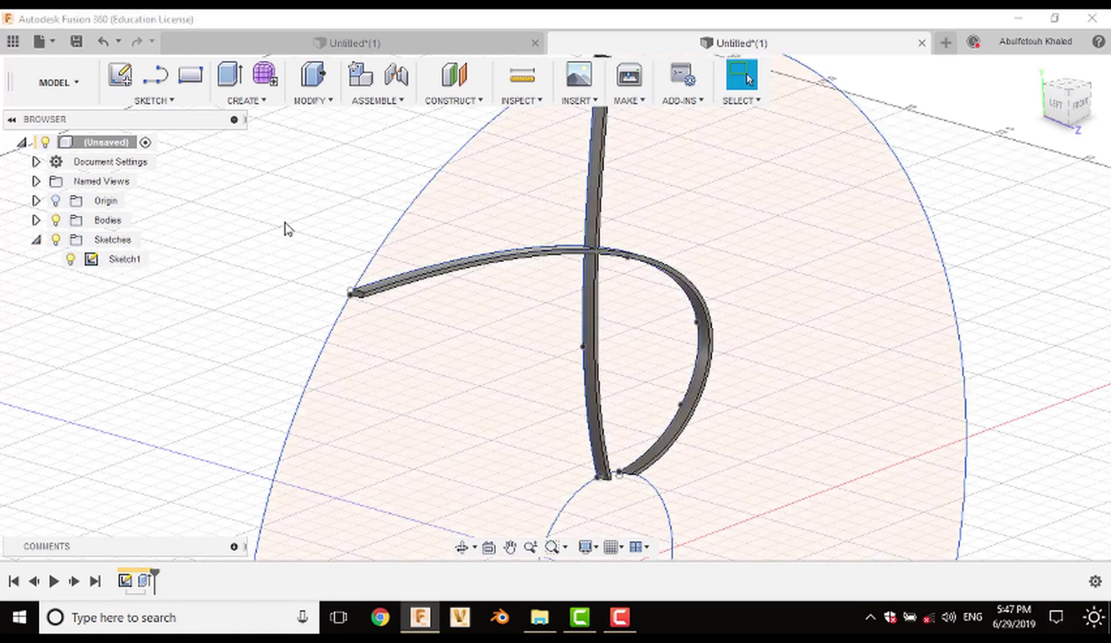
left_click(263, 102)
mouse_move(273, 346)
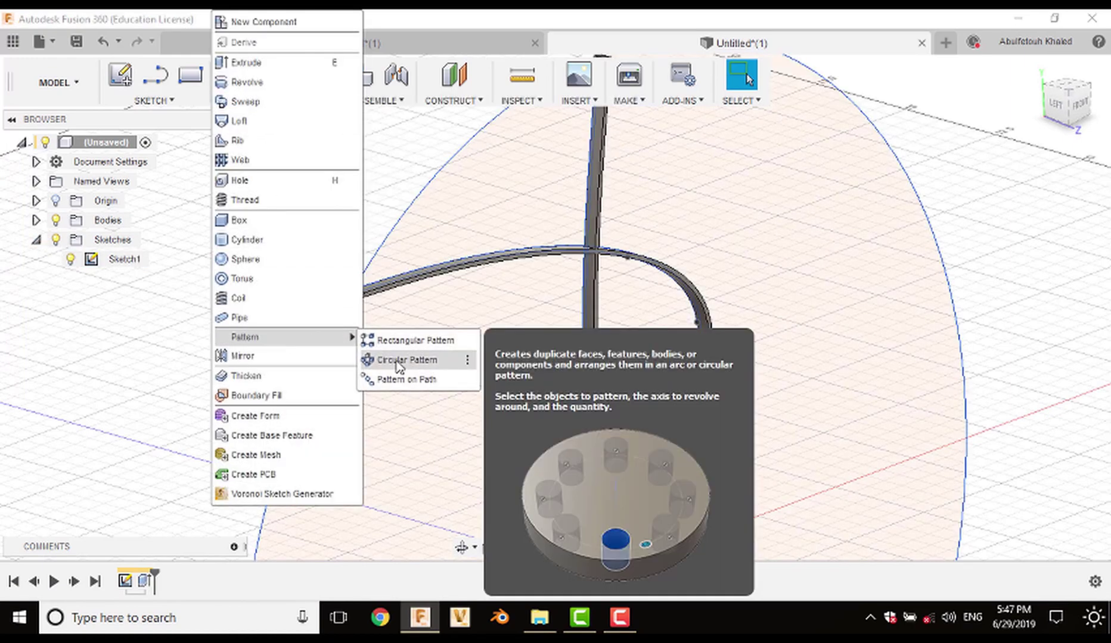
left_click(398, 357)
left_click(586, 269)
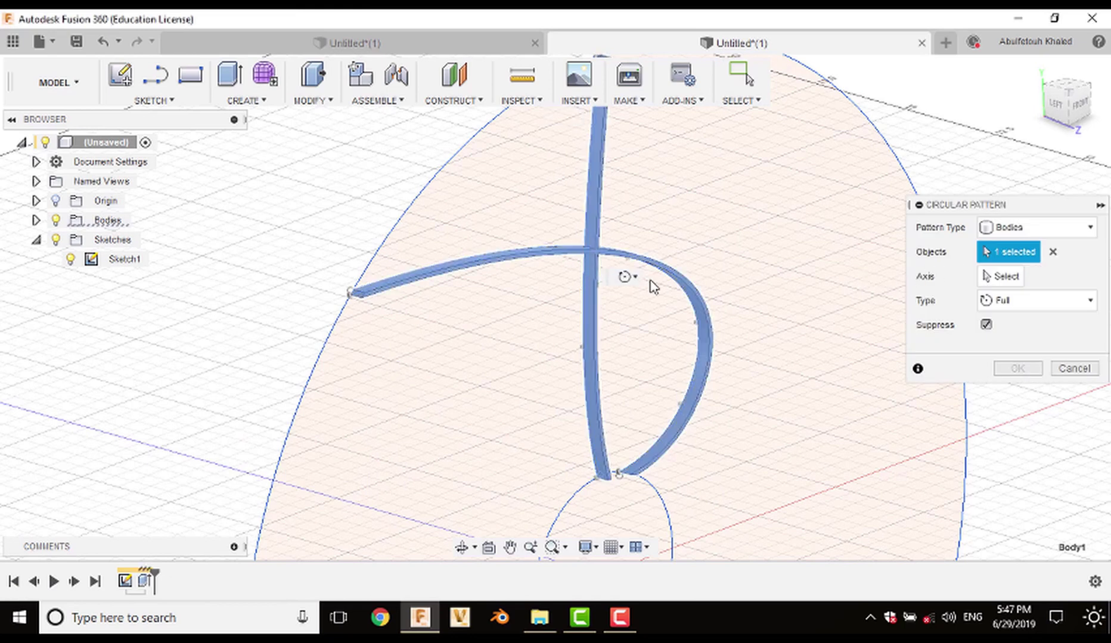
left_click(993, 277)
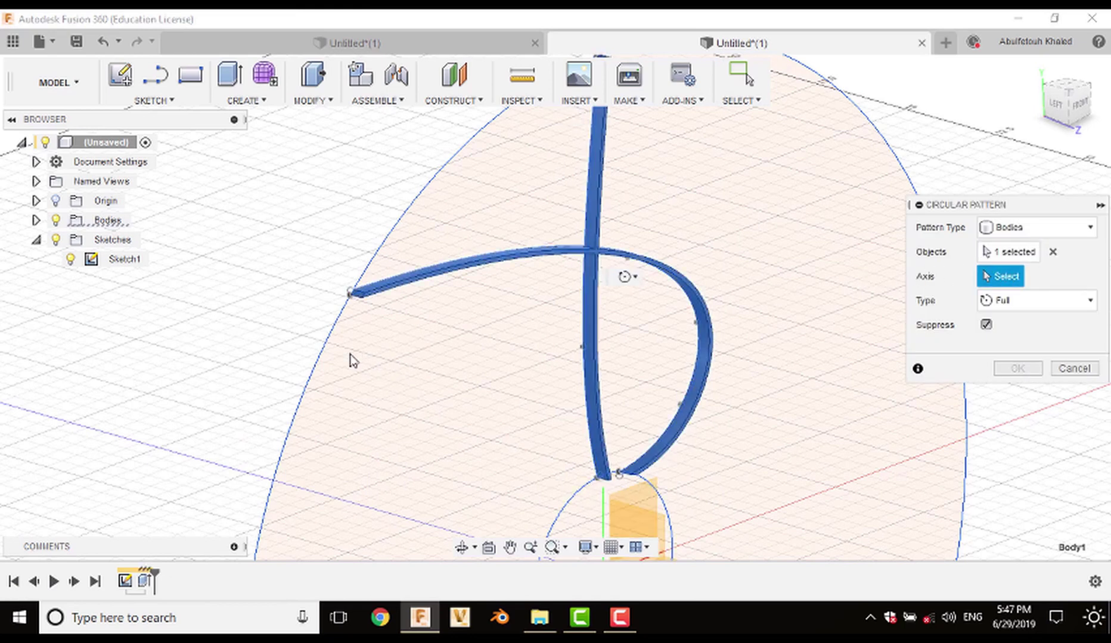
left_click(325, 358)
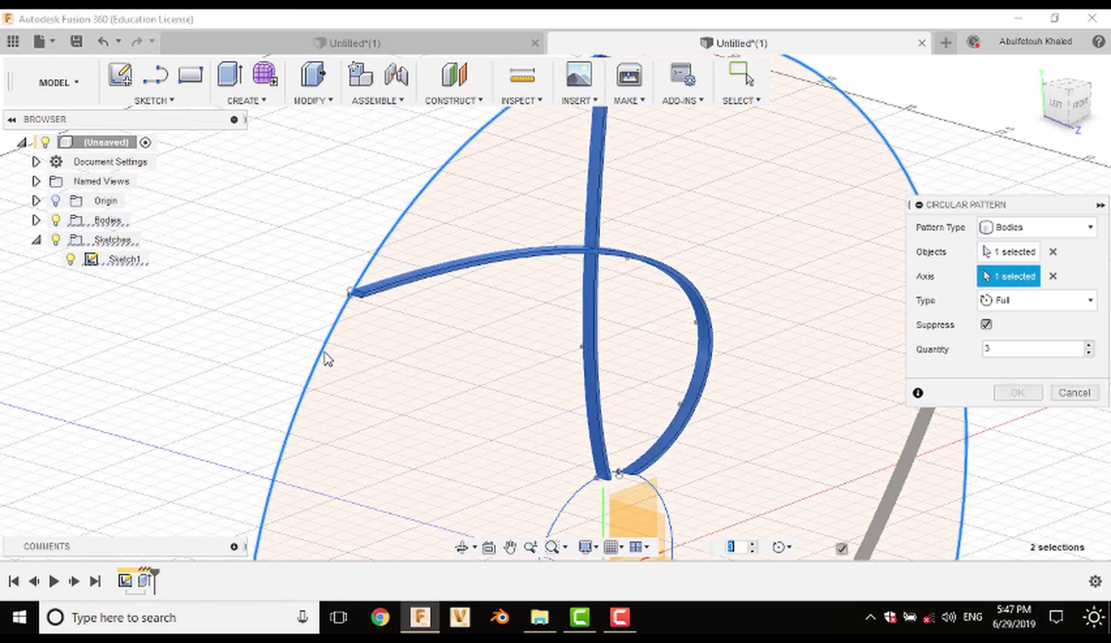
Step: Set the circular pattern's quantity to 33 and create the pattern
left_click(1000, 350)
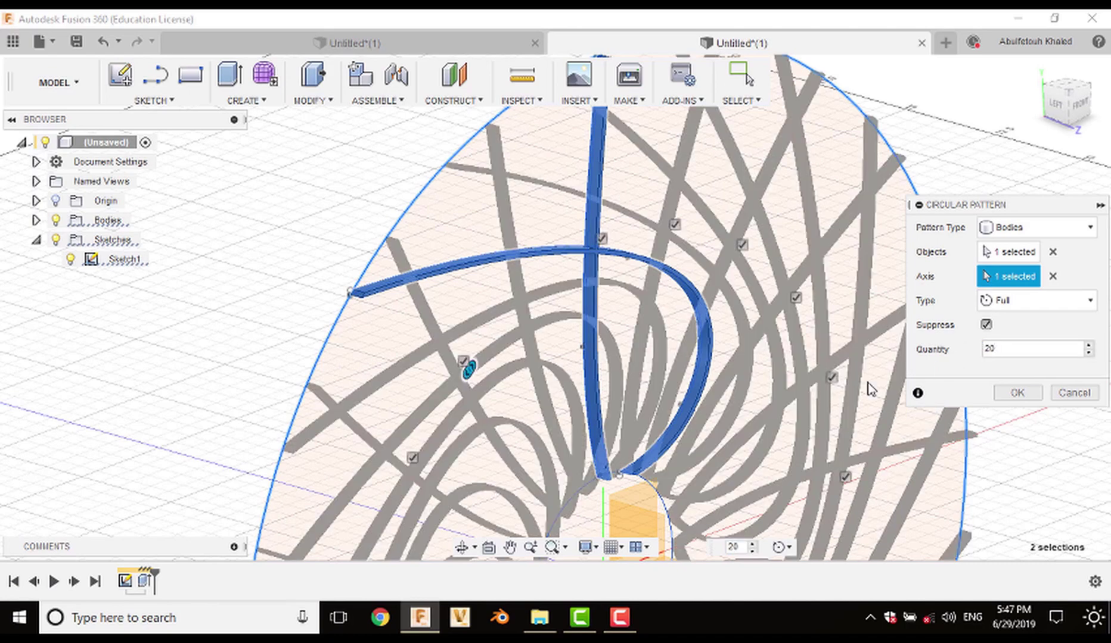
middle_click_drag(634, 429, 602, 379, "shift")
scroll(605, 386, "down", 3)
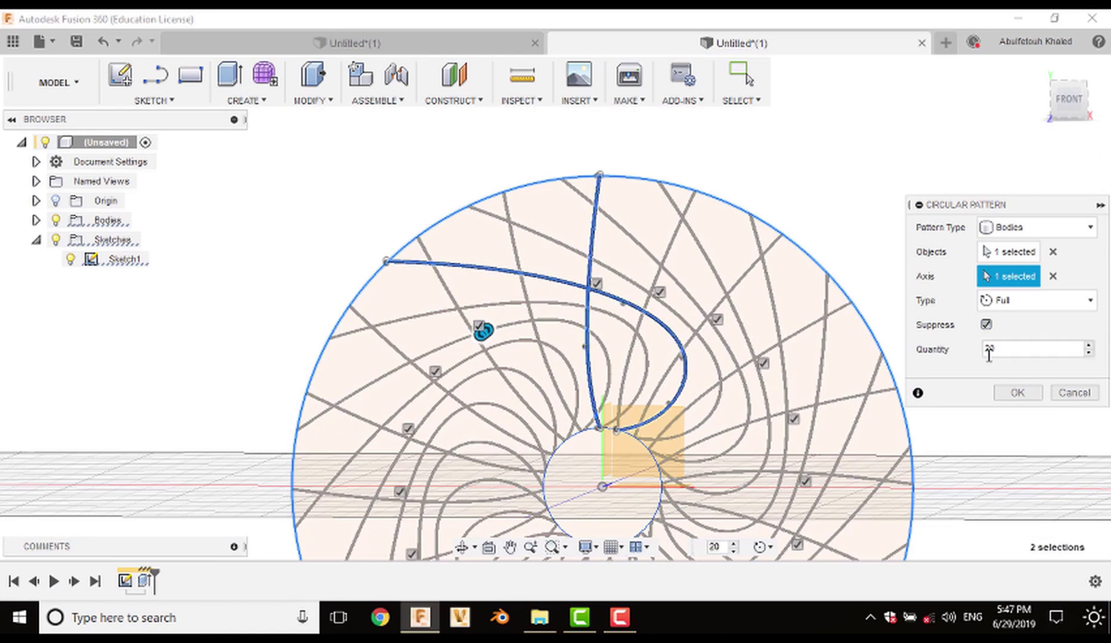
left_click_drag(993, 348, 970, 350)
type("27")
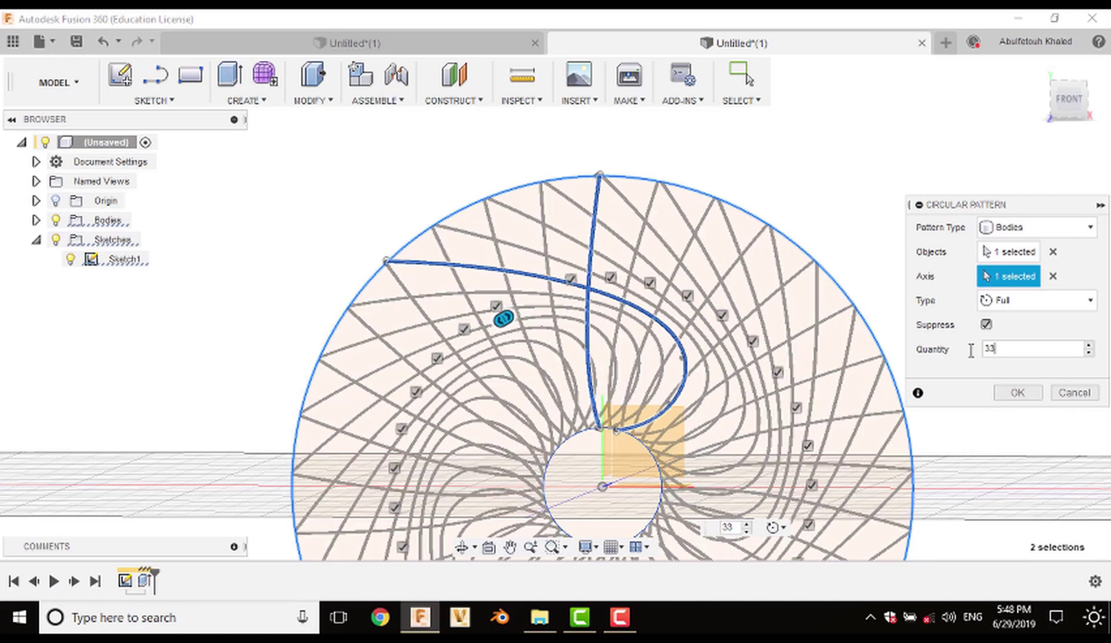
left_click(1016, 393)
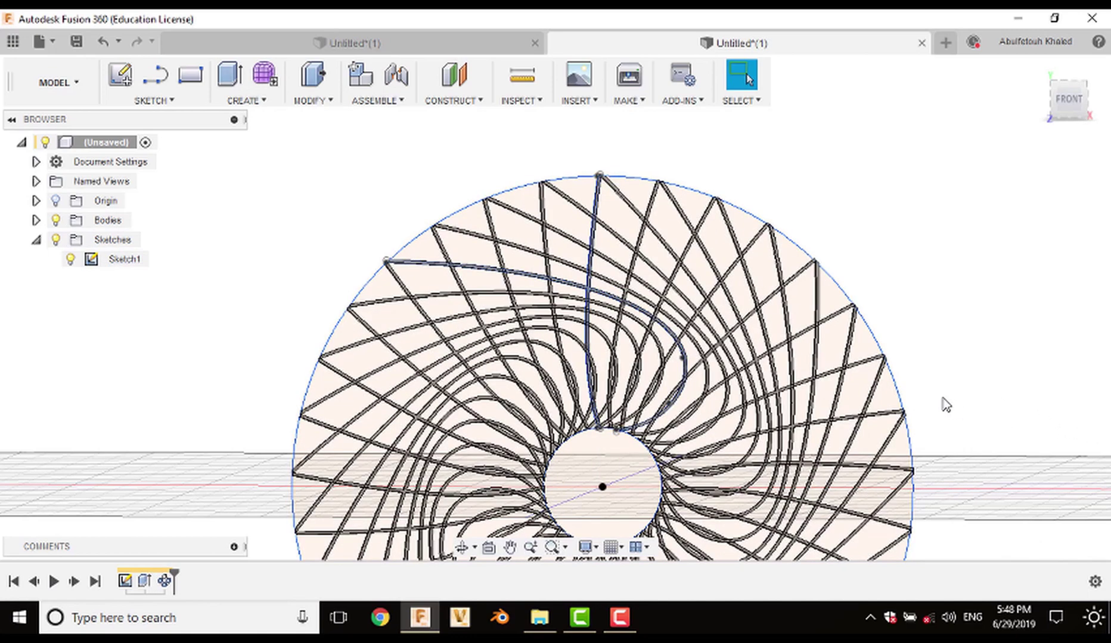
Step: Hide the base sketch with its circles so only the patterned bodies are displayed
scroll(953, 401, "down", 2)
scroll(959, 401, "down", 1)
middle_click_drag(962, 307, 893, 260)
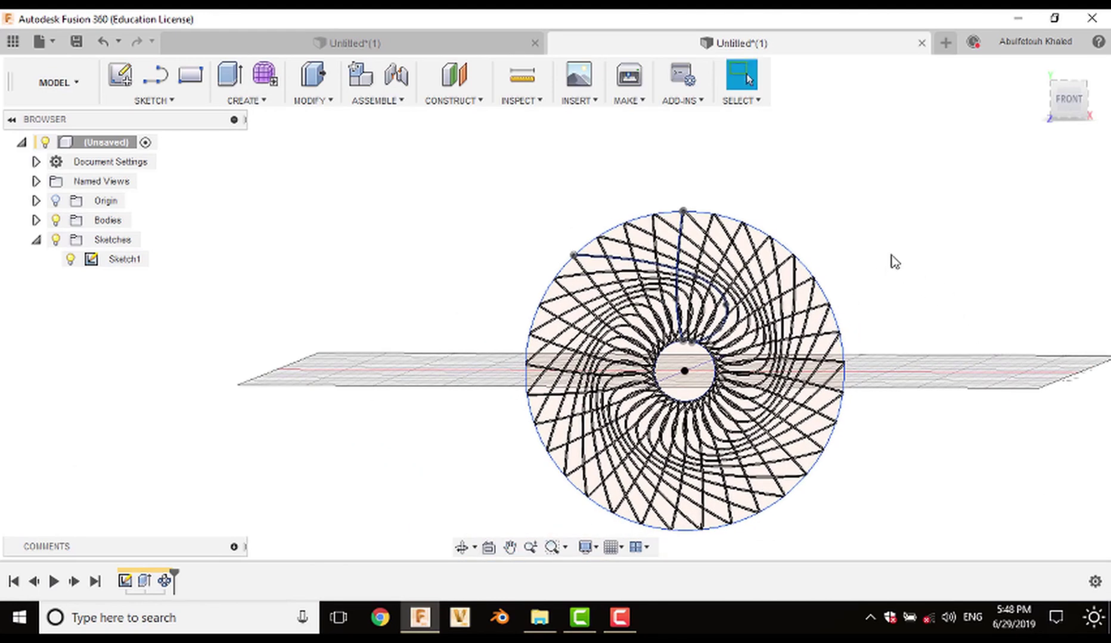
left_click(1070, 100)
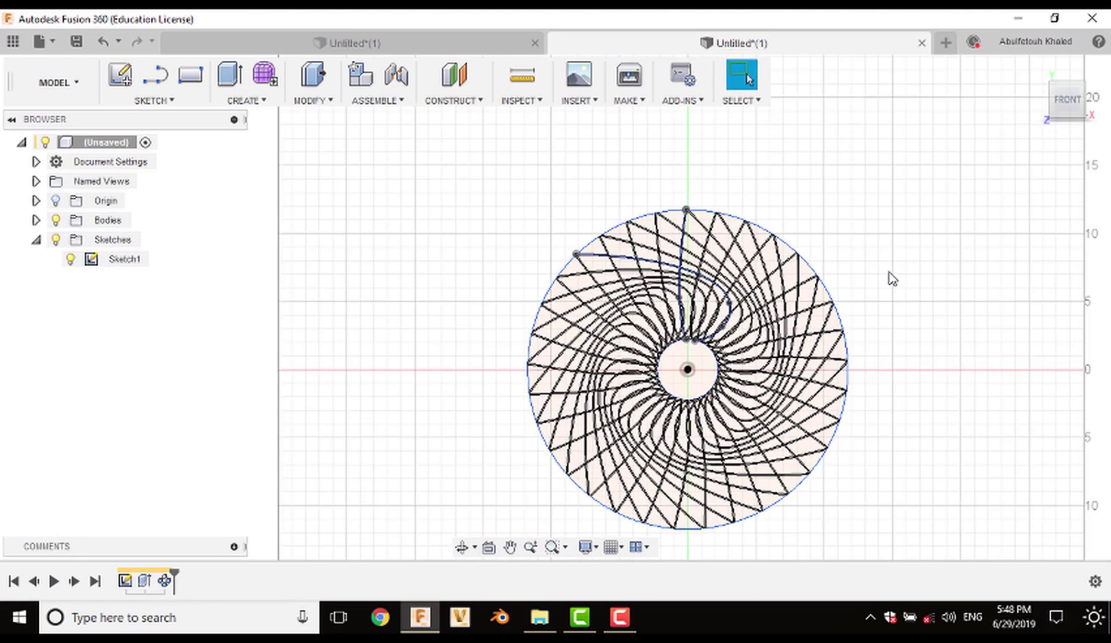
left_click(70, 259)
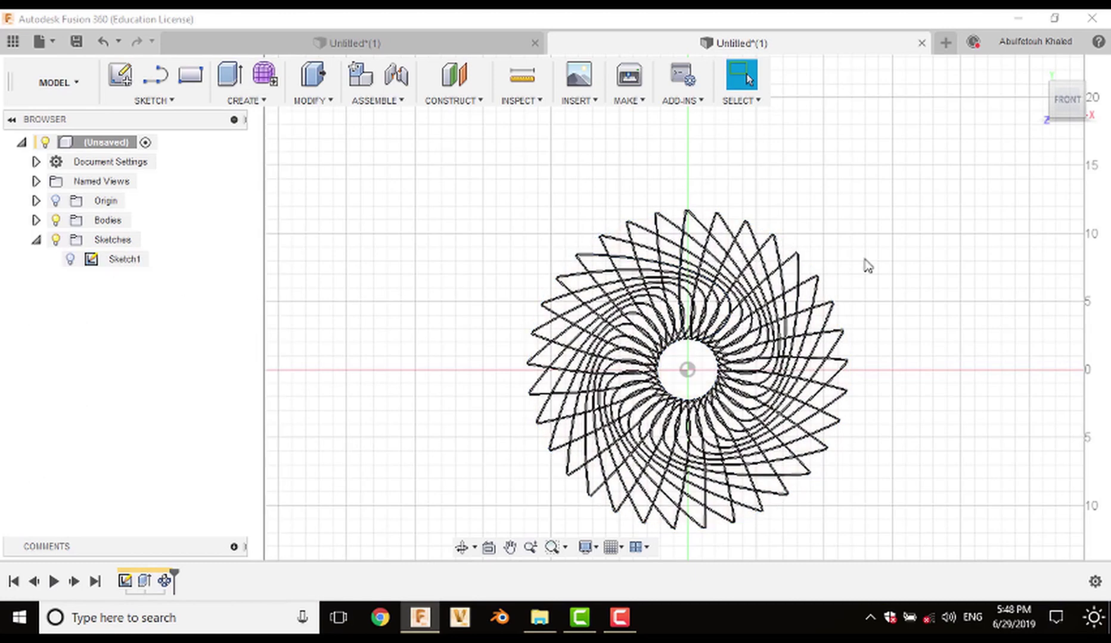
Step: Combine all the patterned strip bodies into one body with the Join operation
left_click_drag(701, 306, 427, 556)
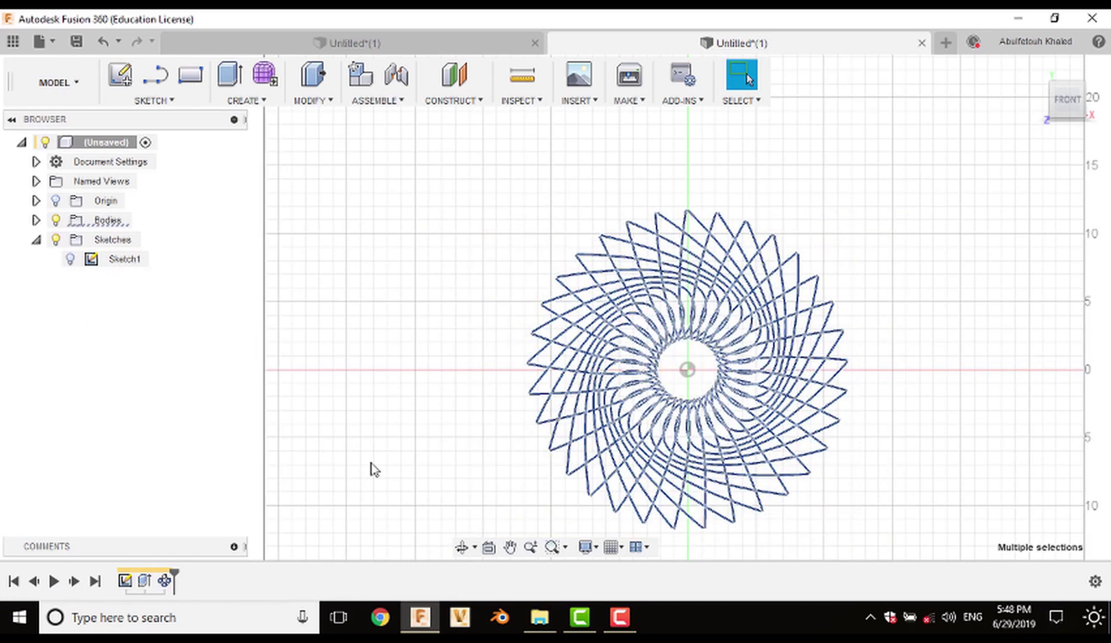
left_click(311, 100)
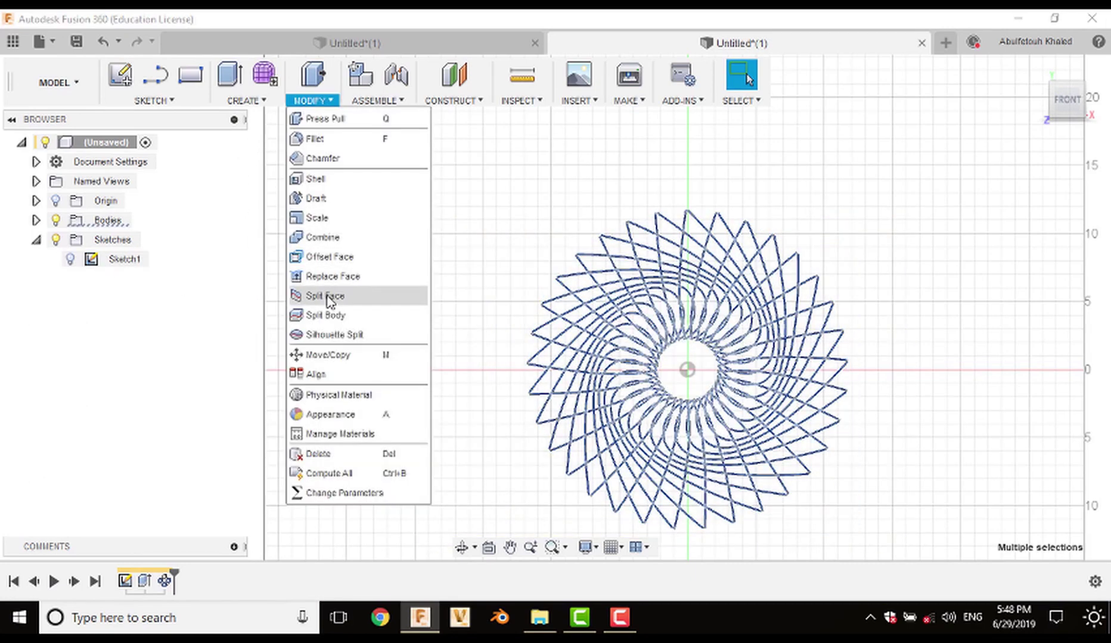
left_click(345, 239)
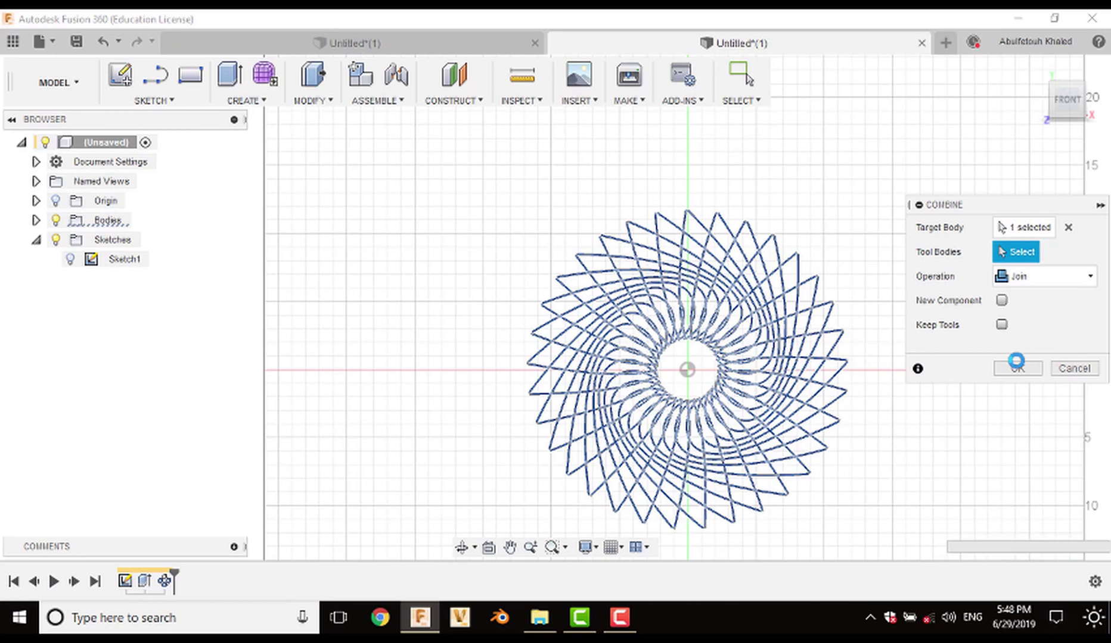
left_click(1016, 370)
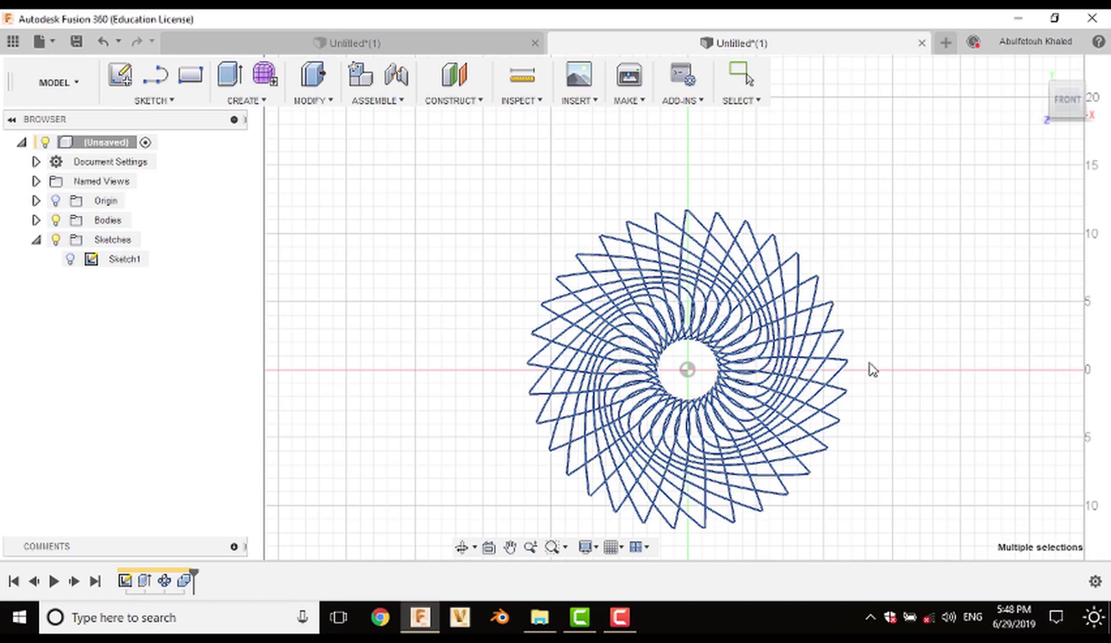
Step: Clear the selection and start a new sketch on the front origin plane of the disc pattern
left_click(880, 313)
scroll(879, 312, "down", 1)
key("c")
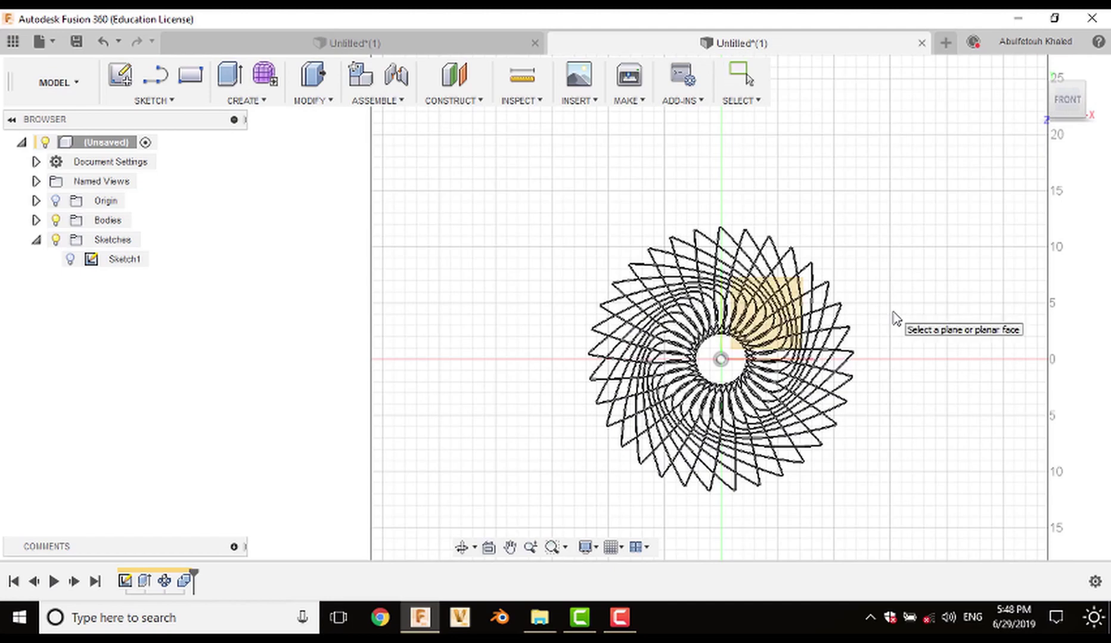
left_click(784, 319)
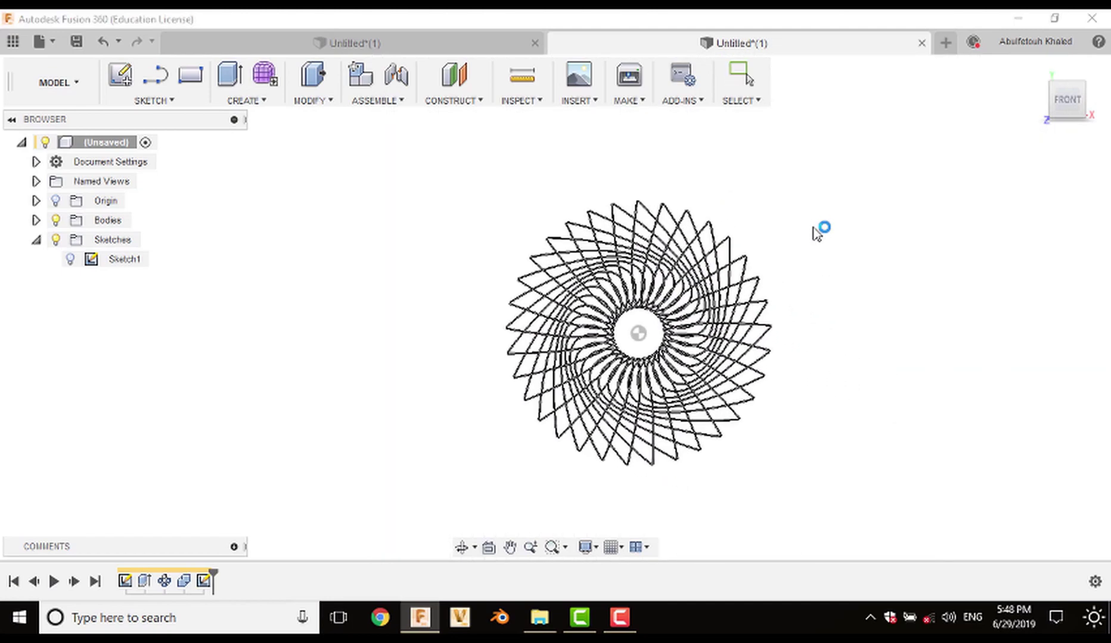
Step: Project the whole joined strip body into the new sketch using the body selection filter, and finish the sketch
key("p")
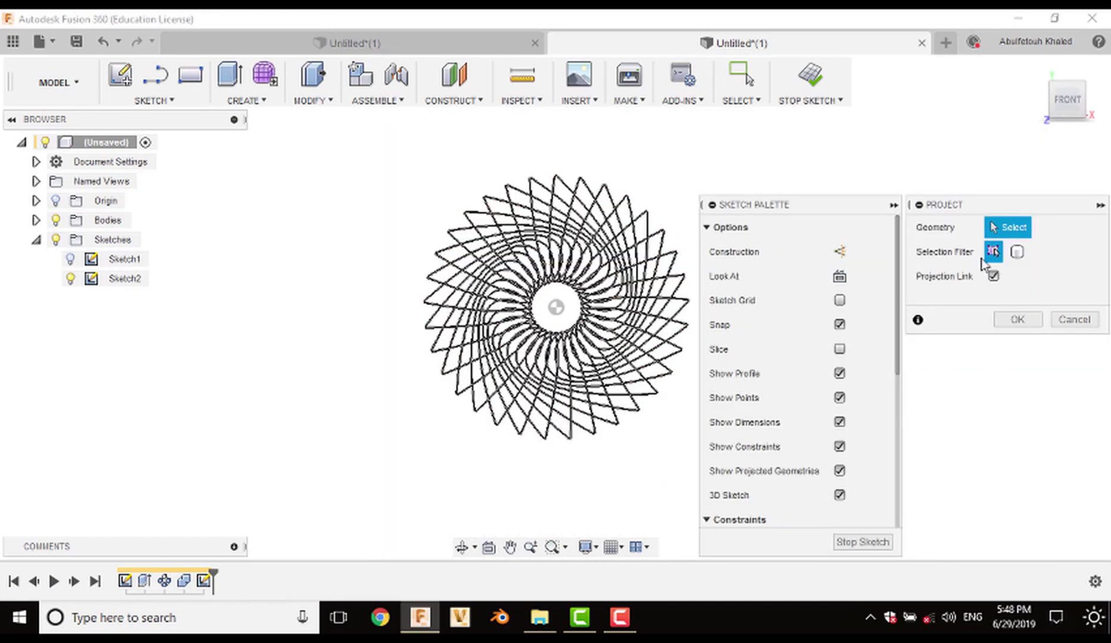
left_click(1017, 252)
scroll(560, 208, "up", 3)
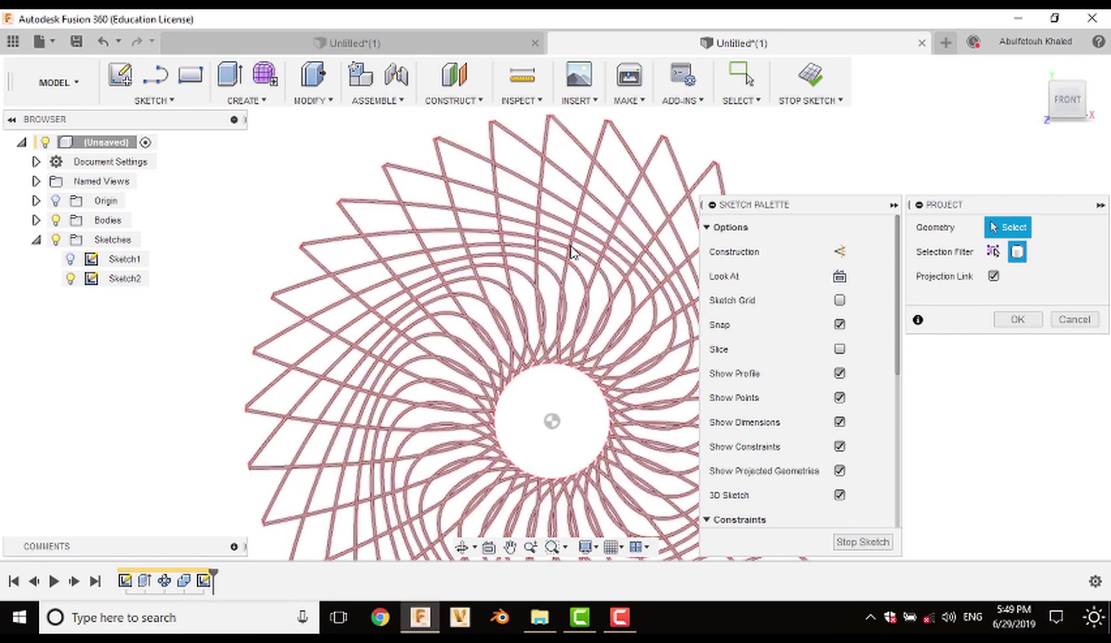
left_click(1018, 320)
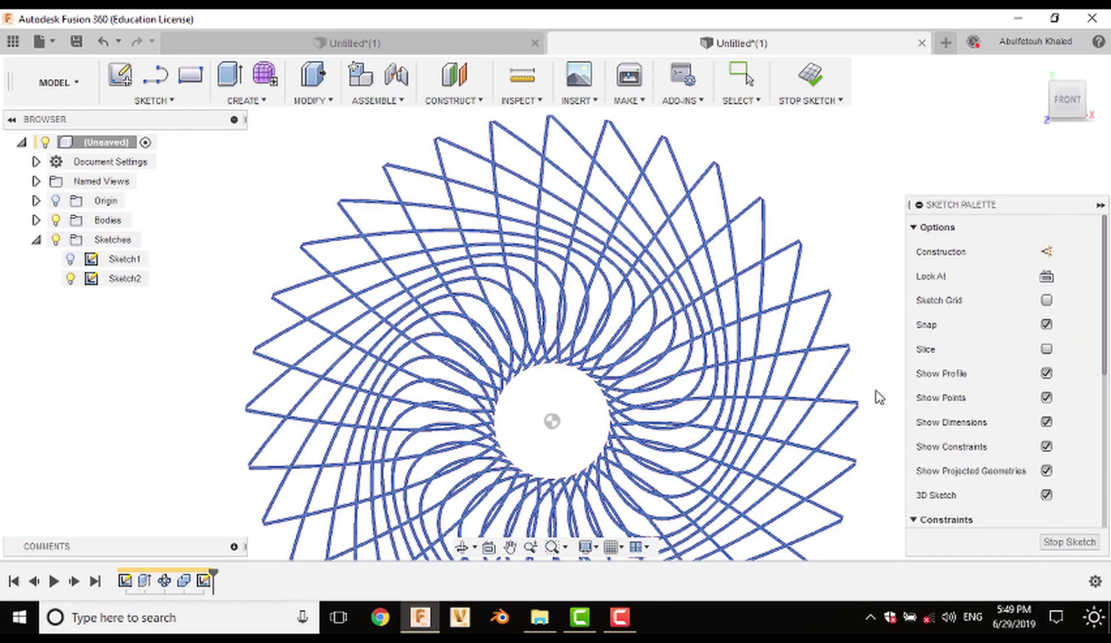
left_click(1064, 540)
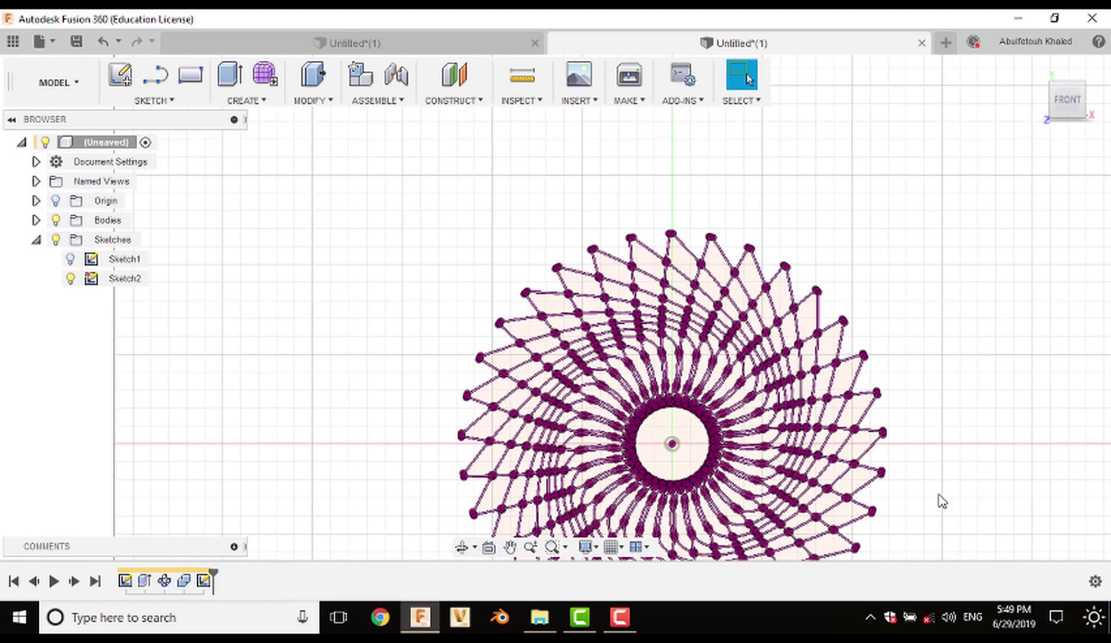
Step: Hide the joined strip body so only the projected sketch is displayed
left_click(36, 220)
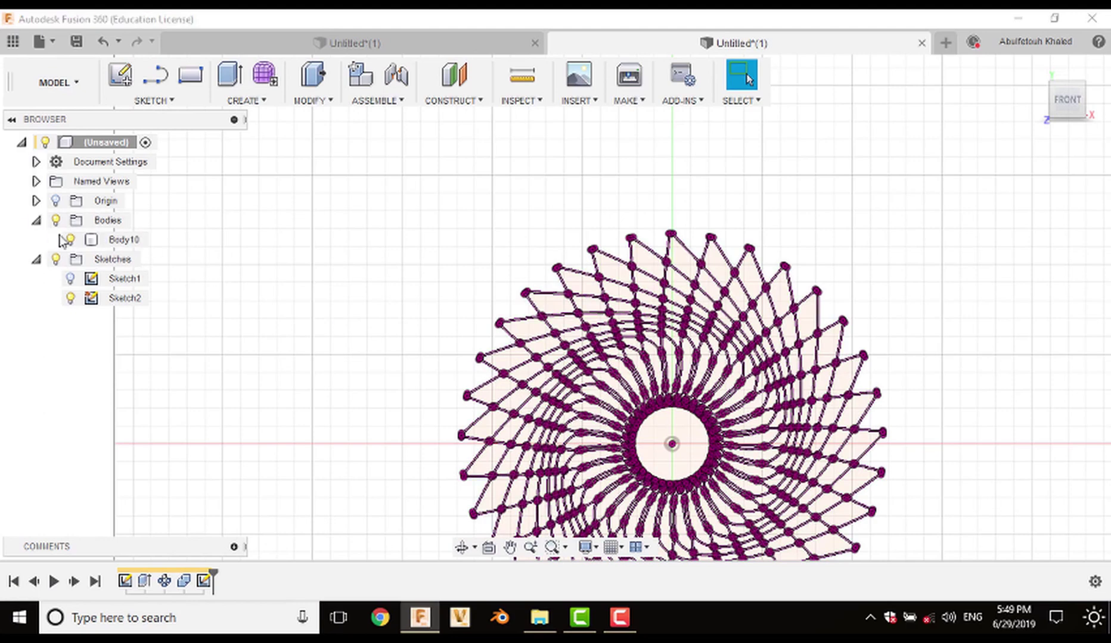
scroll(470, 329, "down", 1)
middle_click_drag(417, 335, 519, 345, "shift")
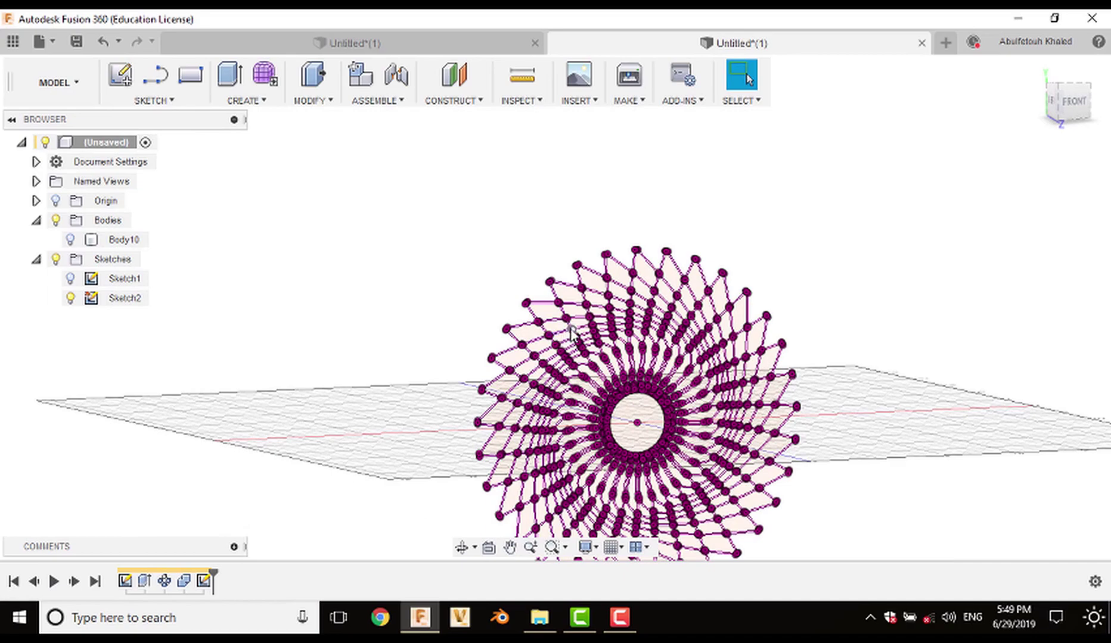
scroll(527, 305, "up", 2)
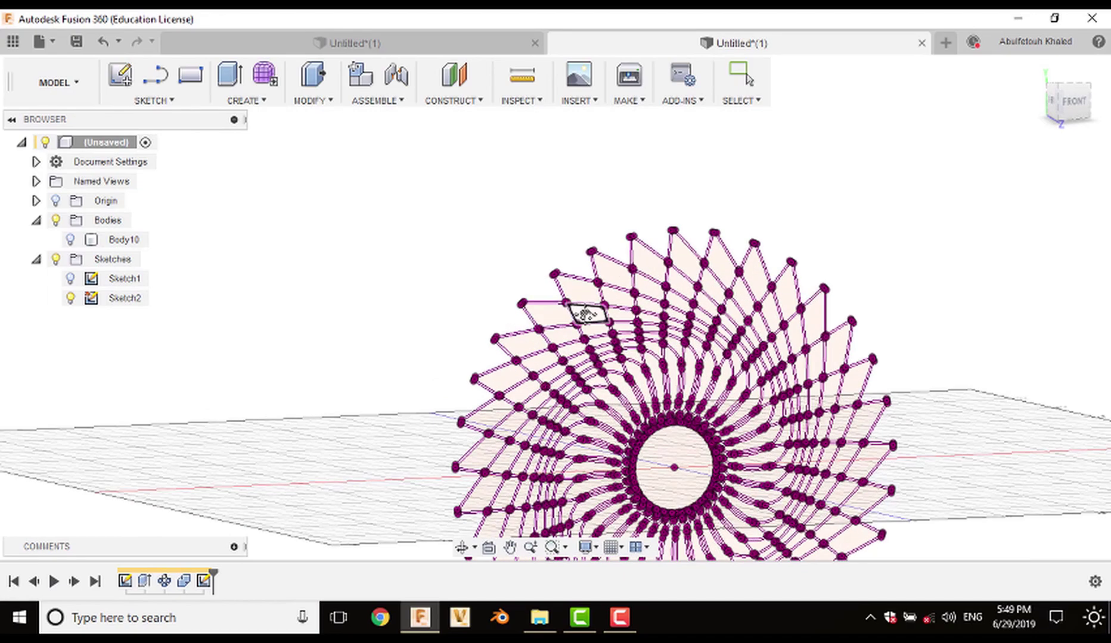
middle_click_drag(585, 314, 522, 190)
scroll(573, 480, "down", 3)
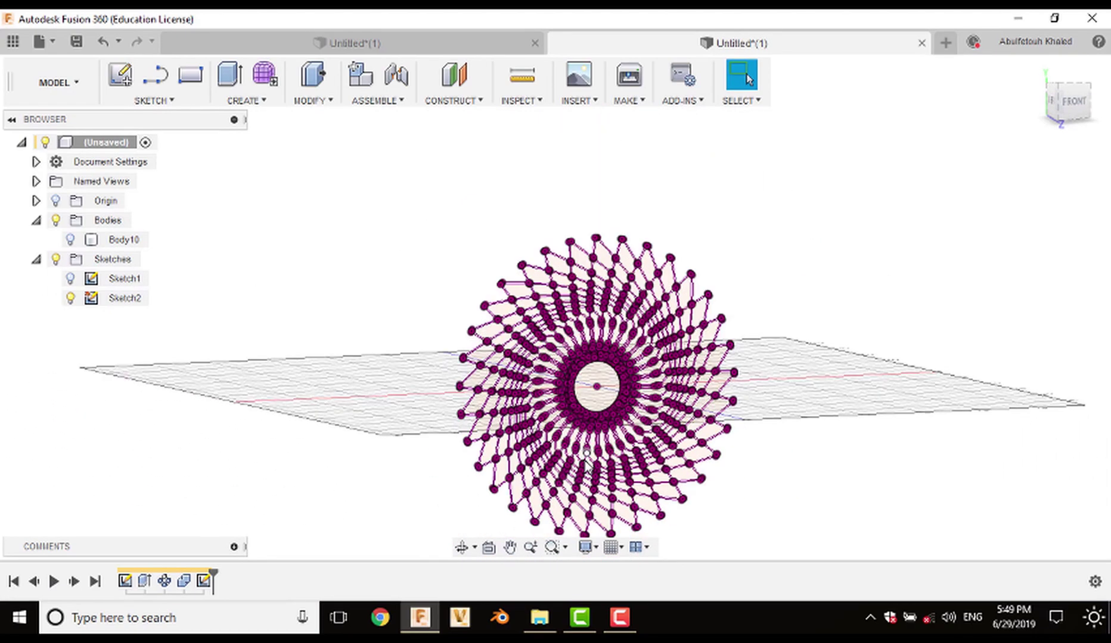
Step: Select the continuous profile formed by the crossing strips in the projected sketch and inspect it
scroll(641, 505, "up", 4)
scroll(642, 506, "up", 3)
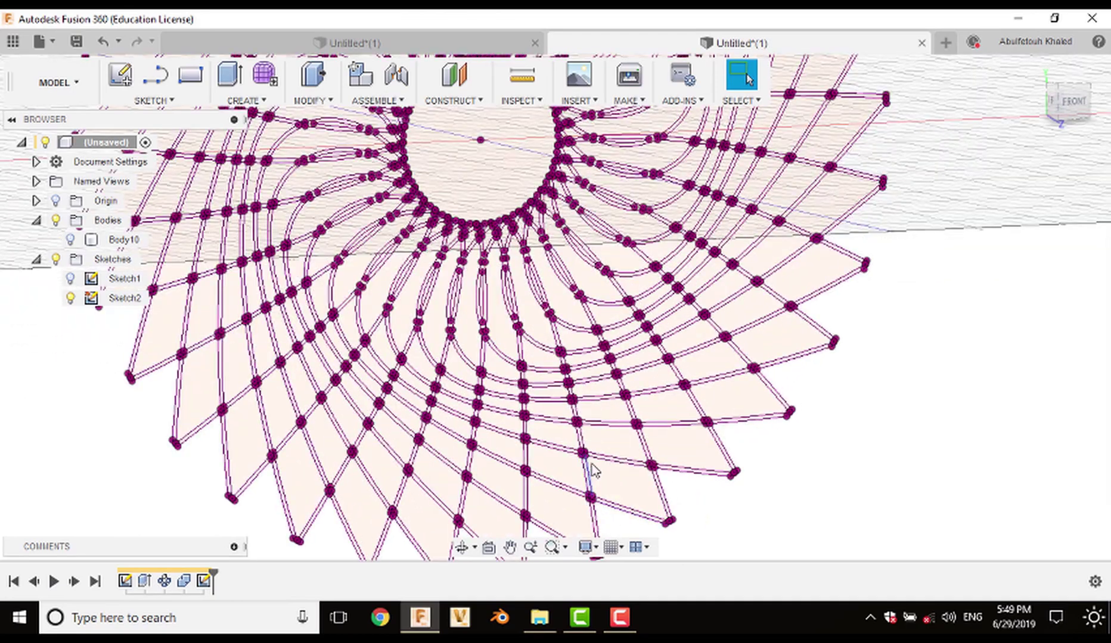
scroll(603, 444, "up", 4)
scroll(524, 444, "down", 10)
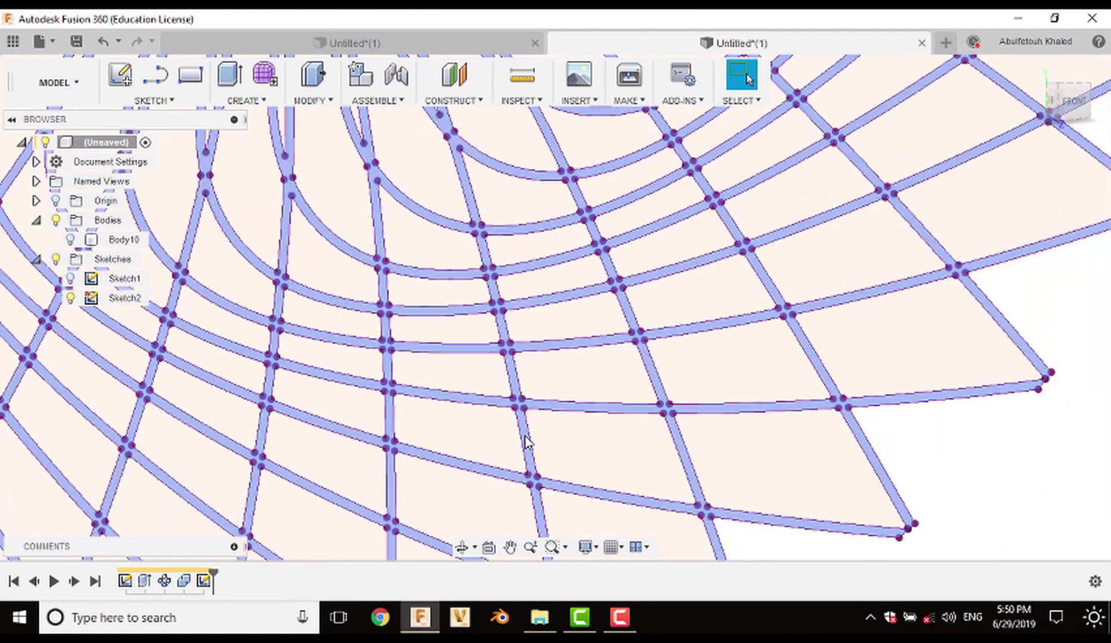
scroll(526, 442, "up", 8)
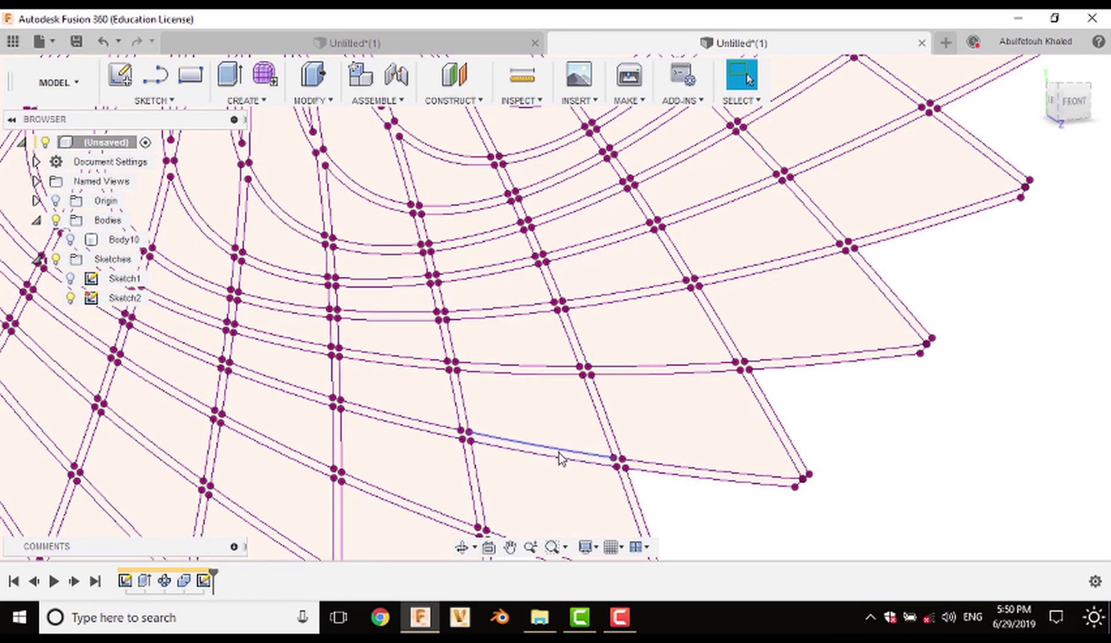
left_click(733, 352)
scroll(735, 364, "down", 10)
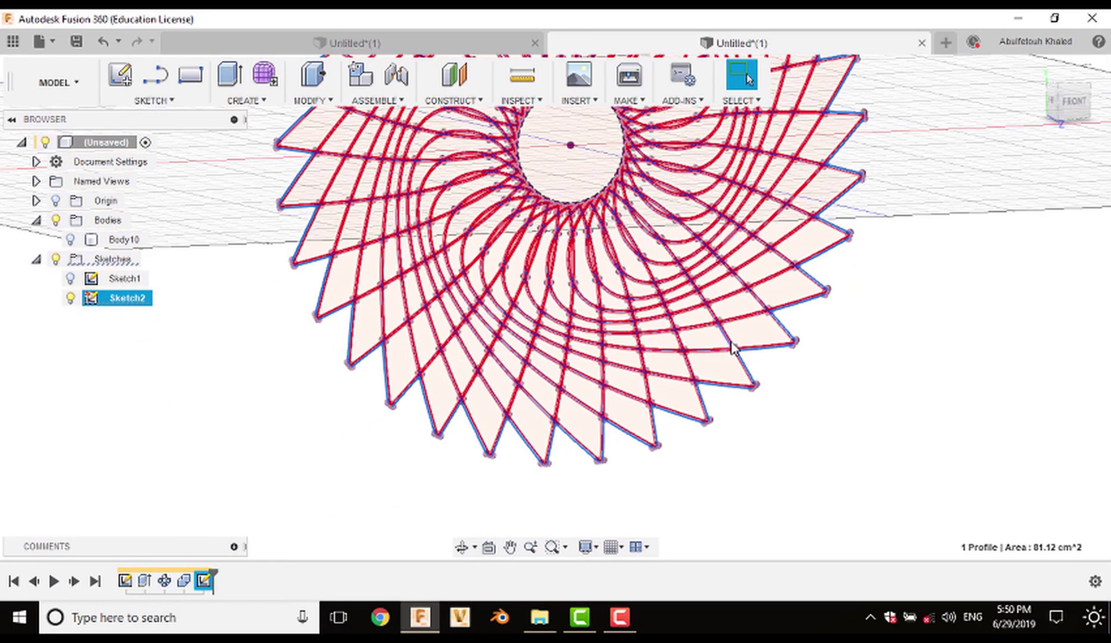
scroll(543, 414, "up", 1)
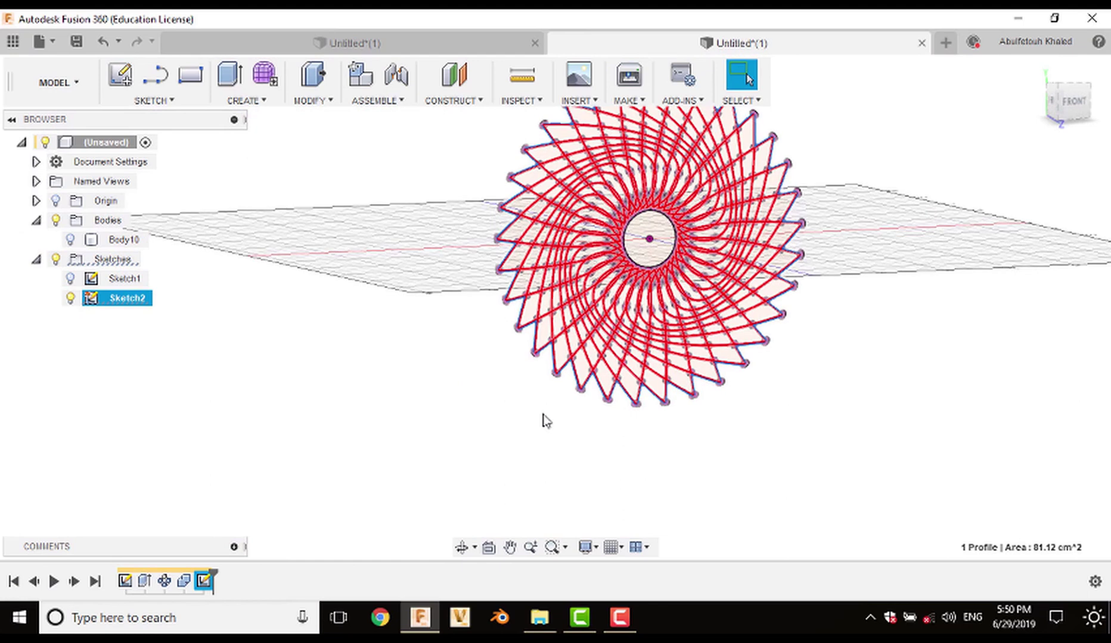
scroll(503, 420, "down", 1)
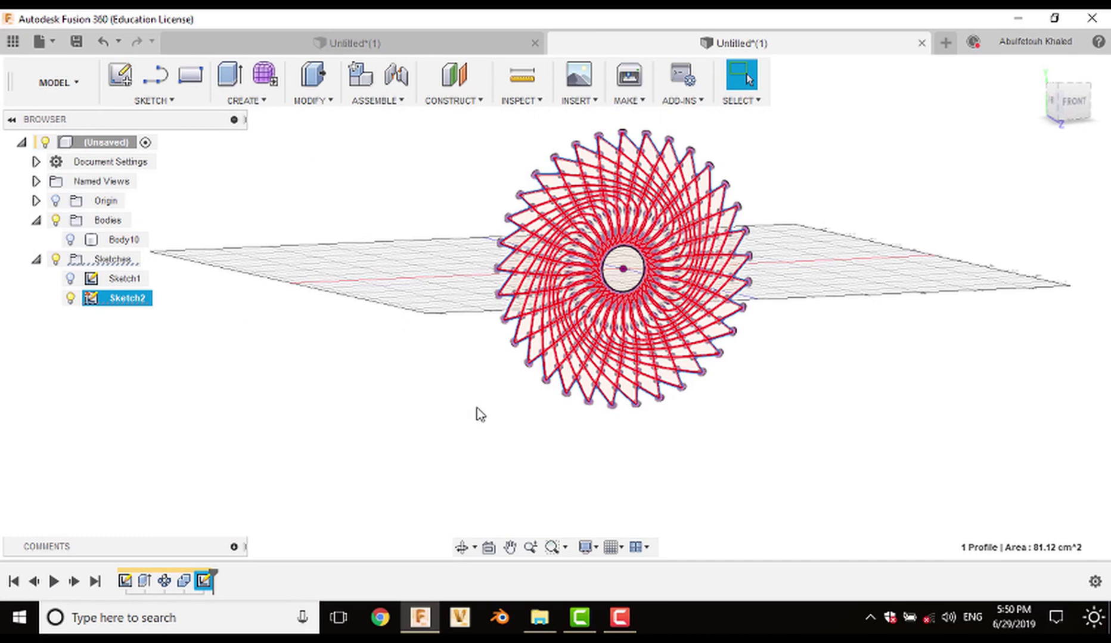
middle_click_drag(449, 392, 611, 408, "shift")
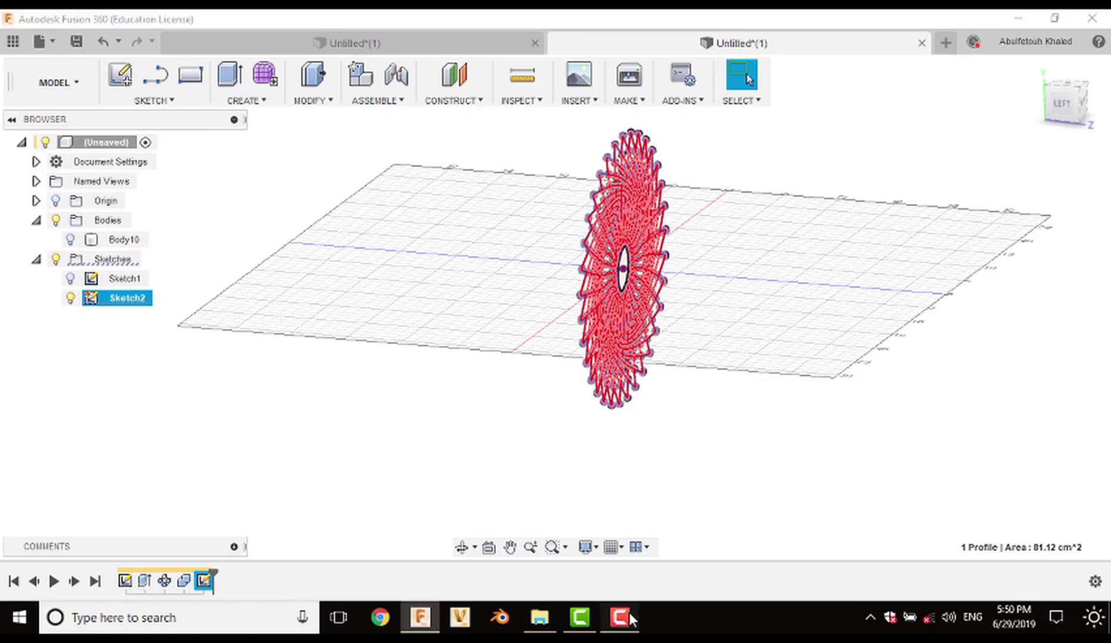